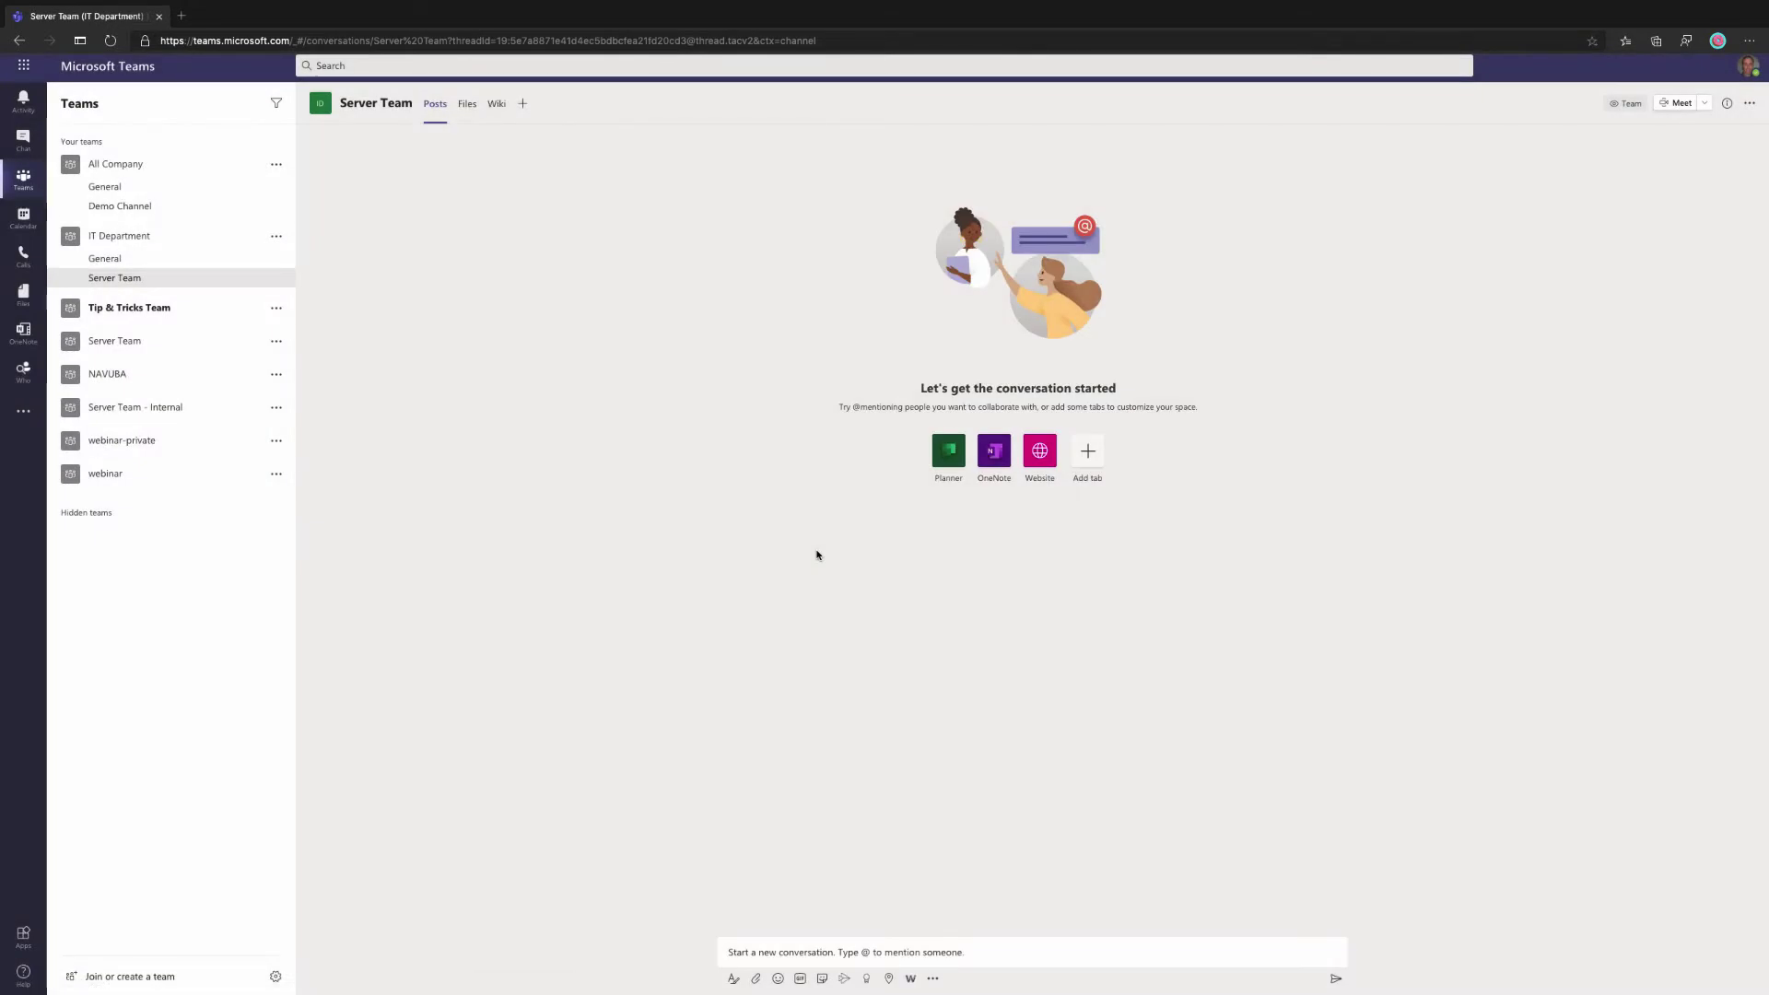
Show the files of the IT Department team's Server Team channel, and open the General channel's files in SharePoint
left_click(464, 106)
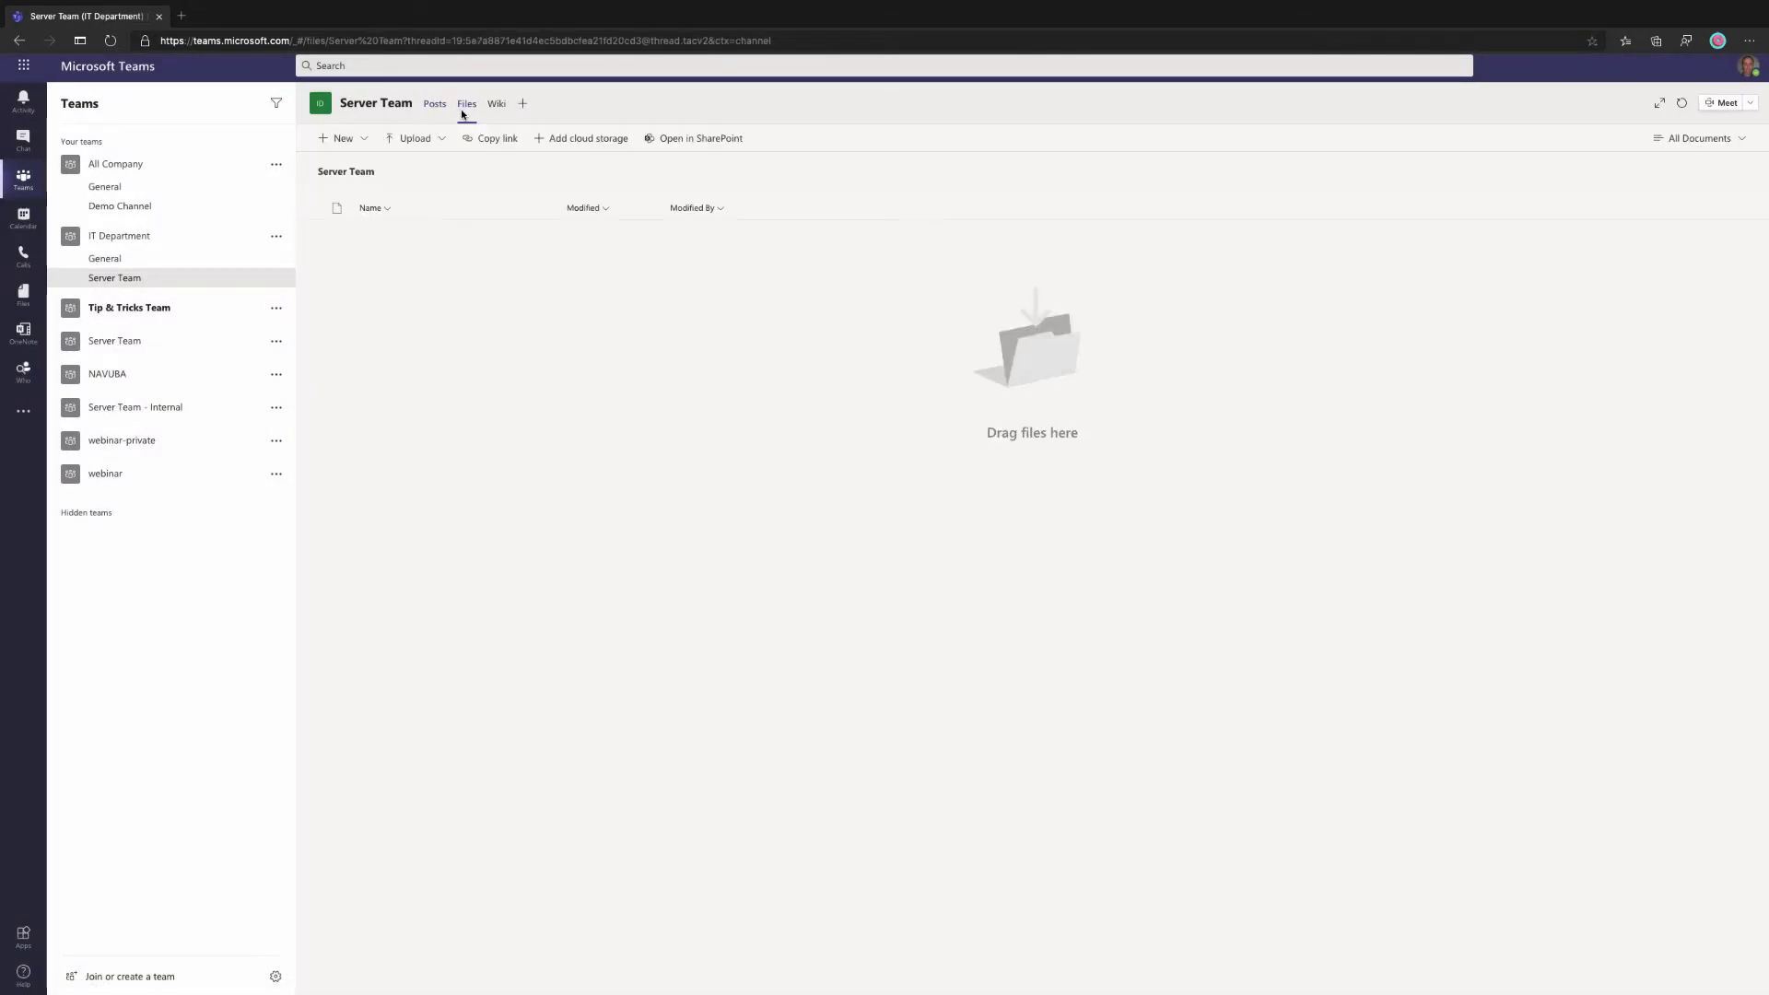
left_click(134, 266)
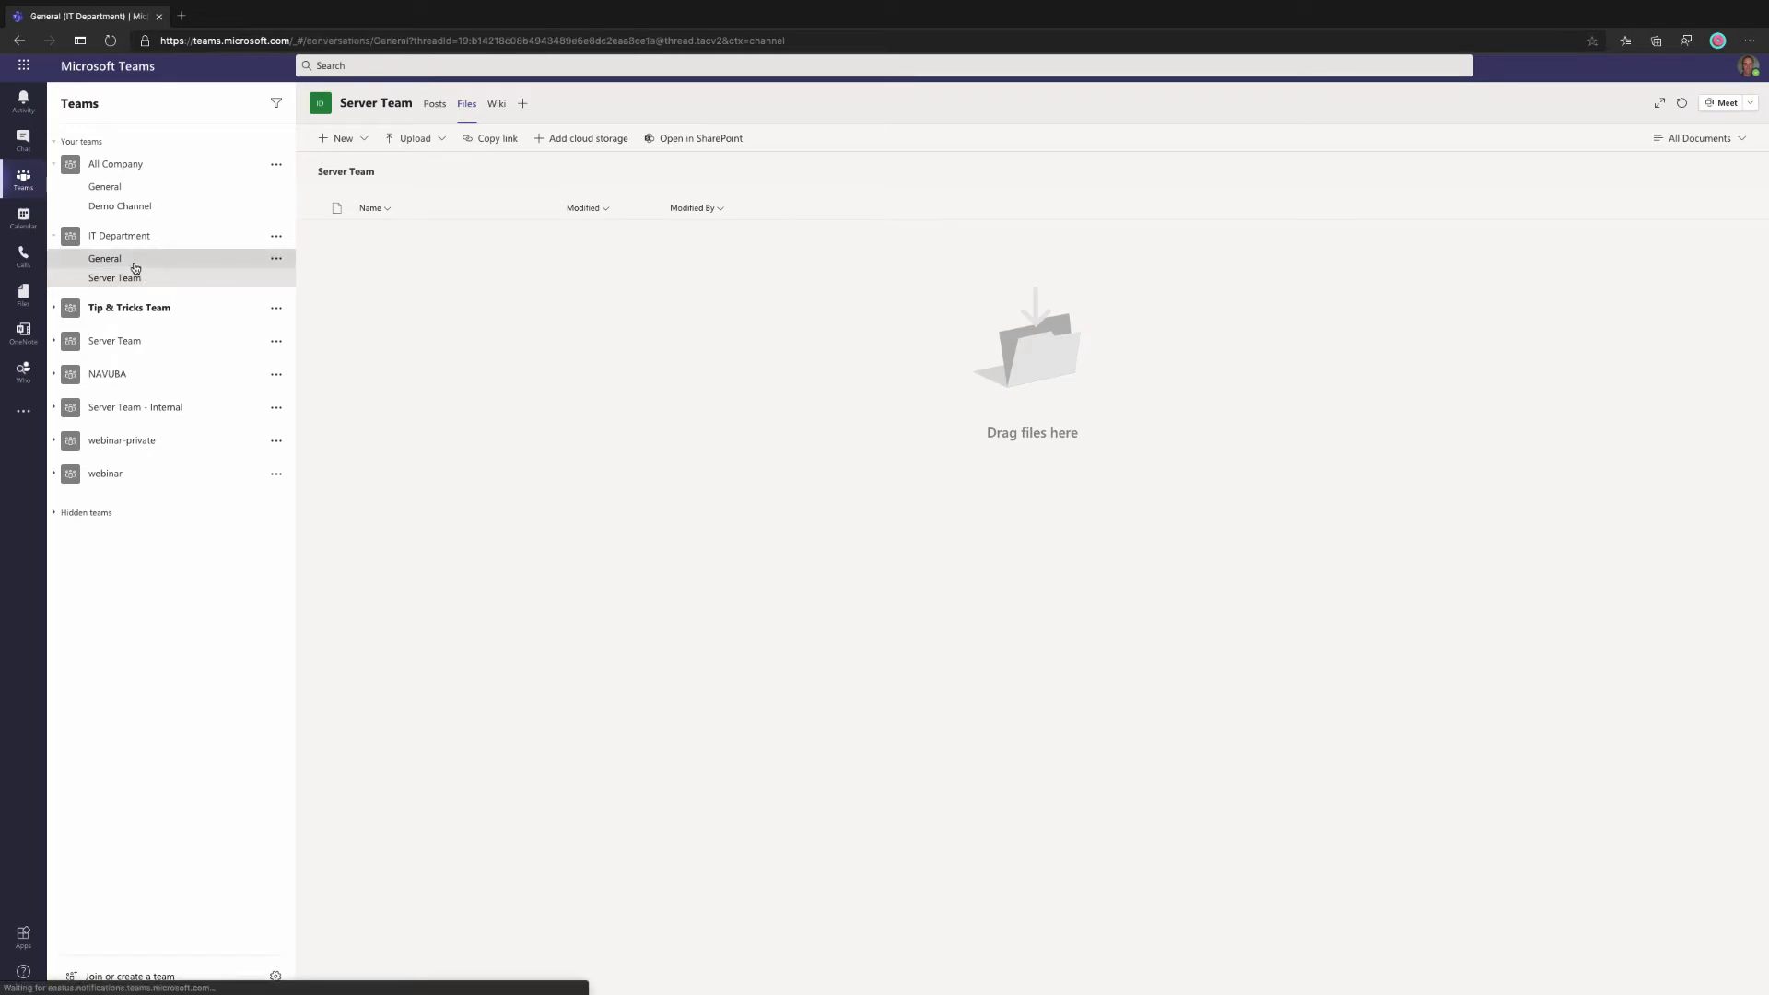
left_click(441, 107)
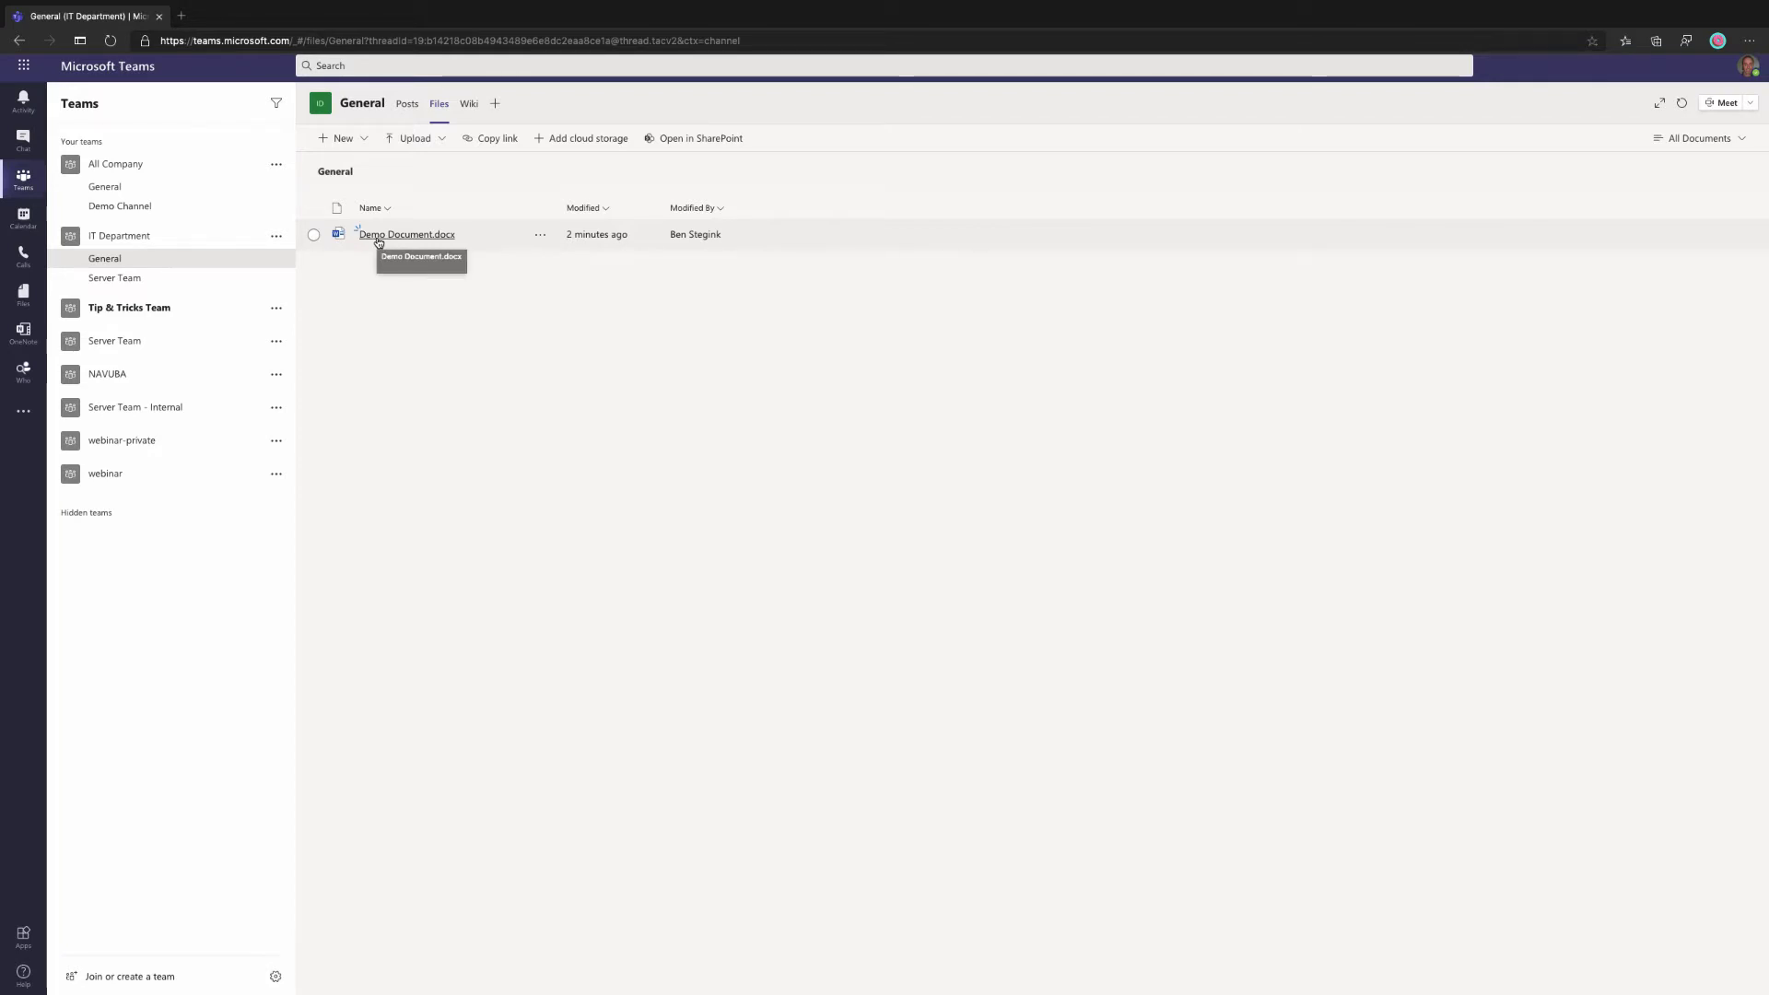
left_click(682, 140)
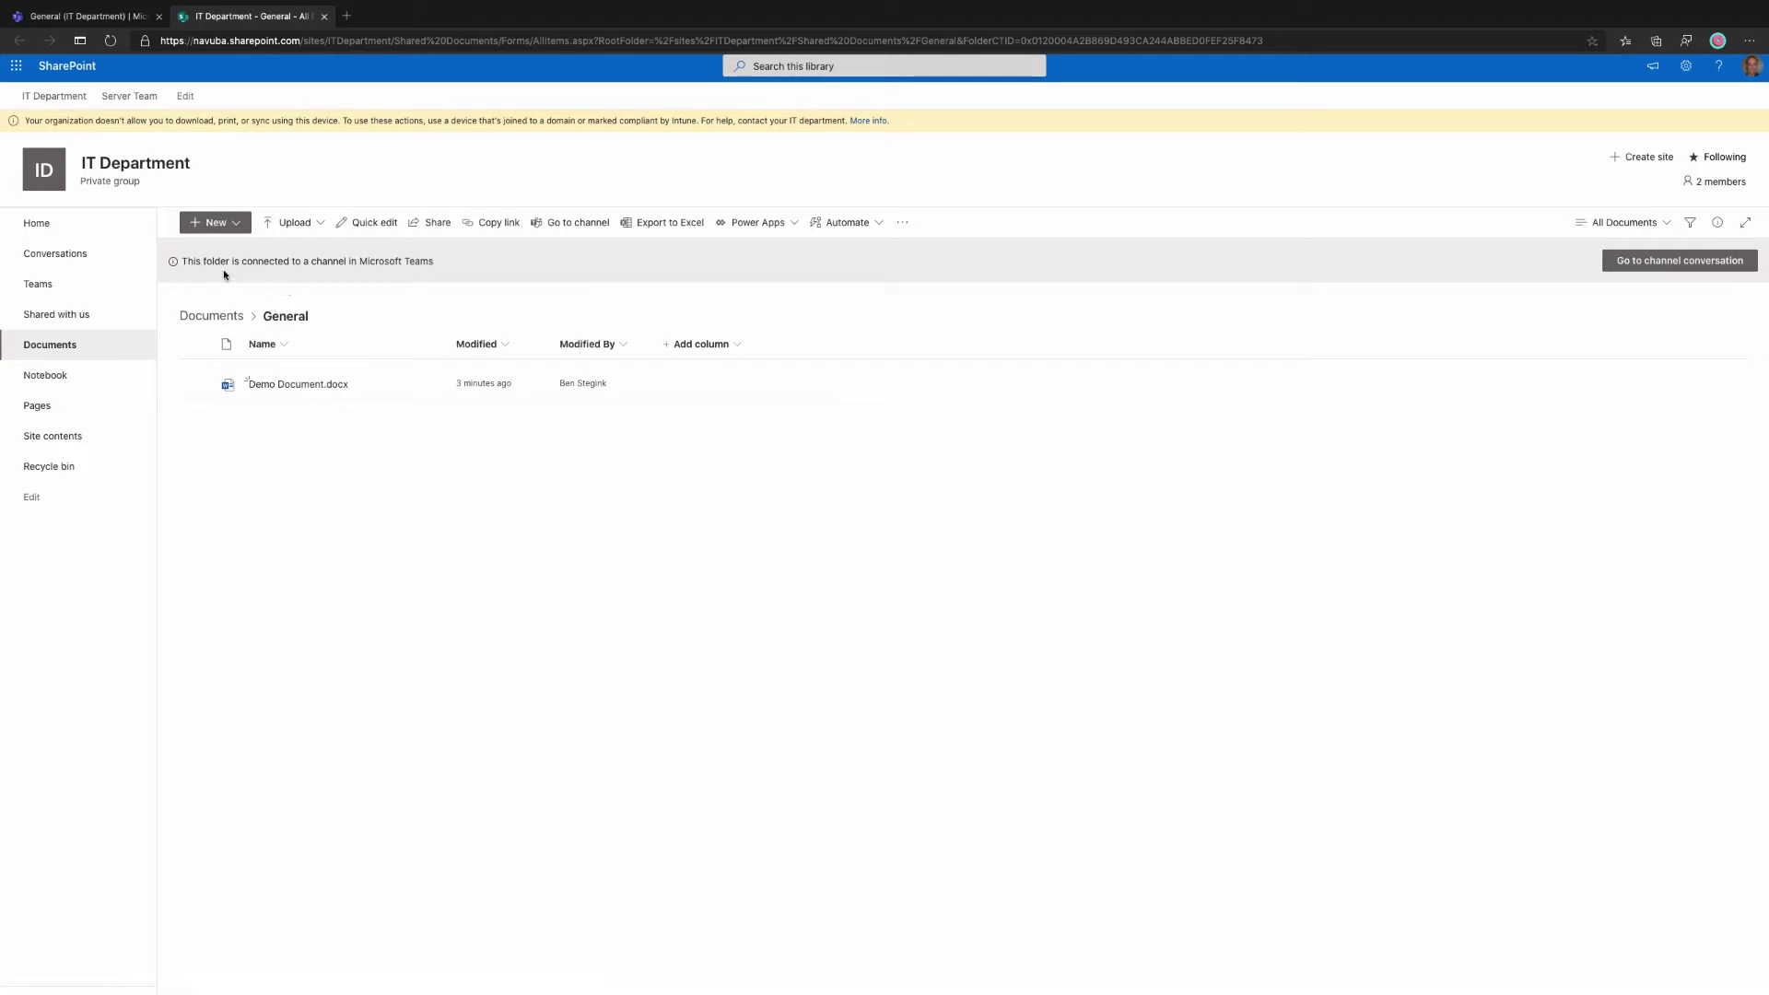
left_click_drag(193, 262, 447, 268)
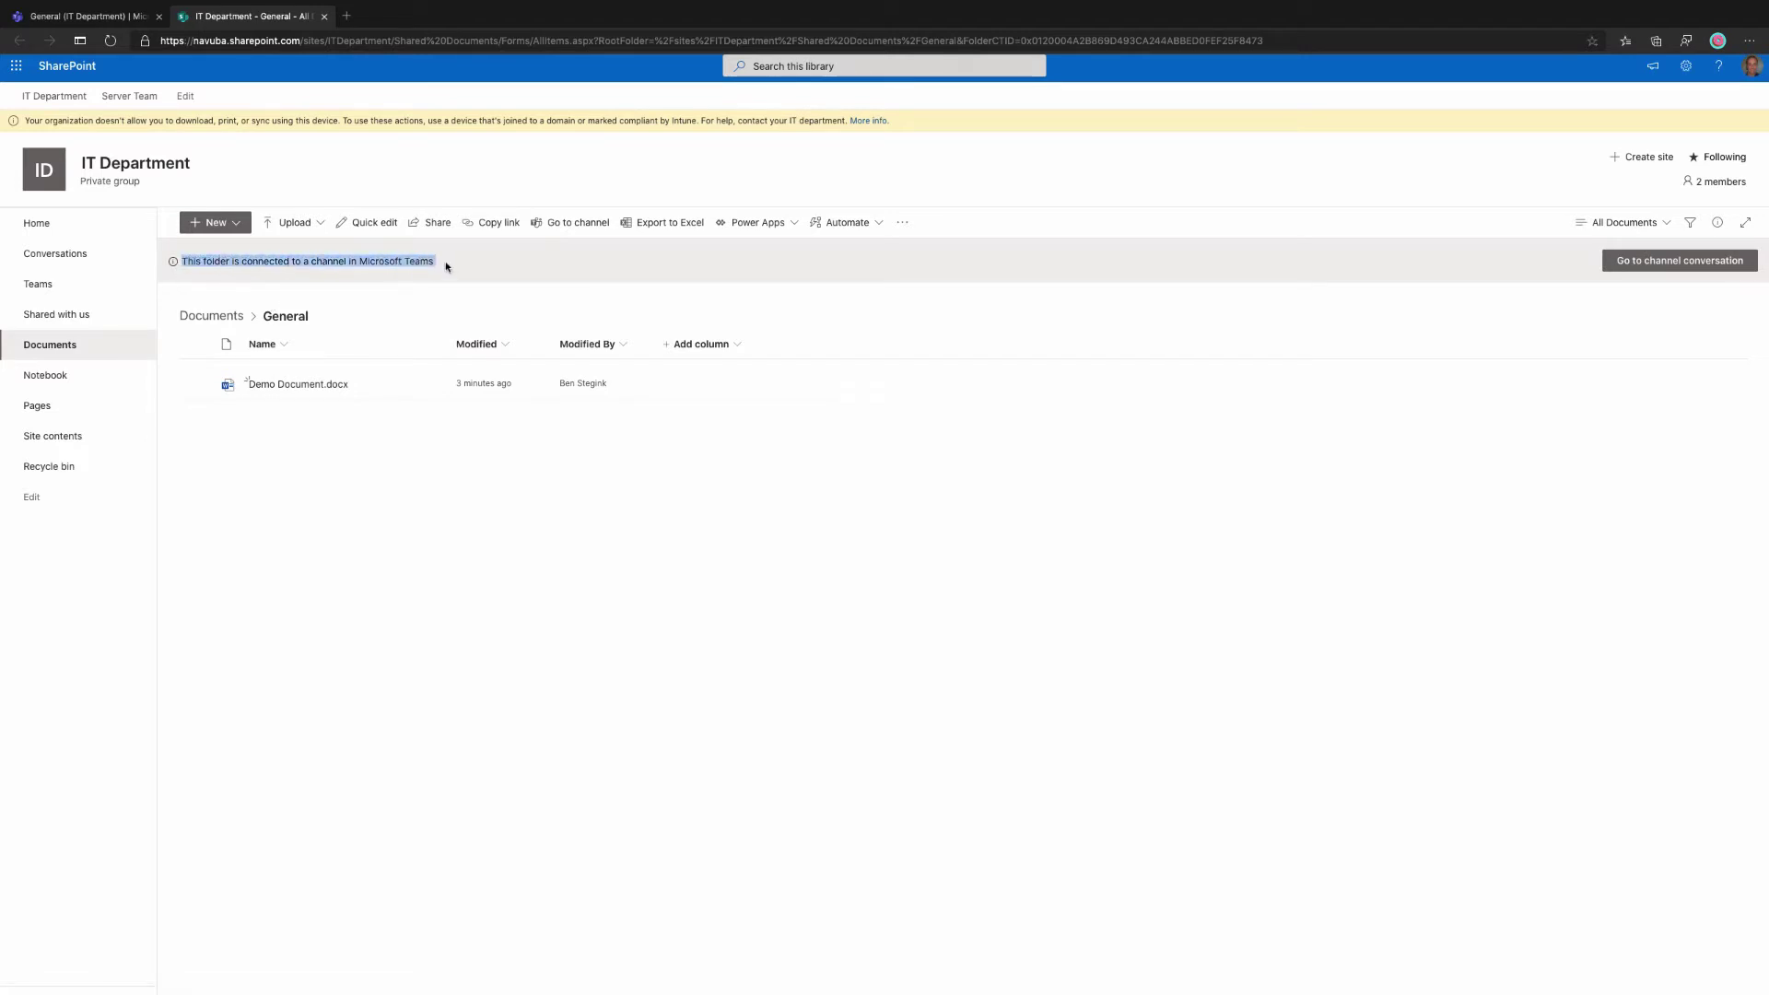
left_click(390, 407)
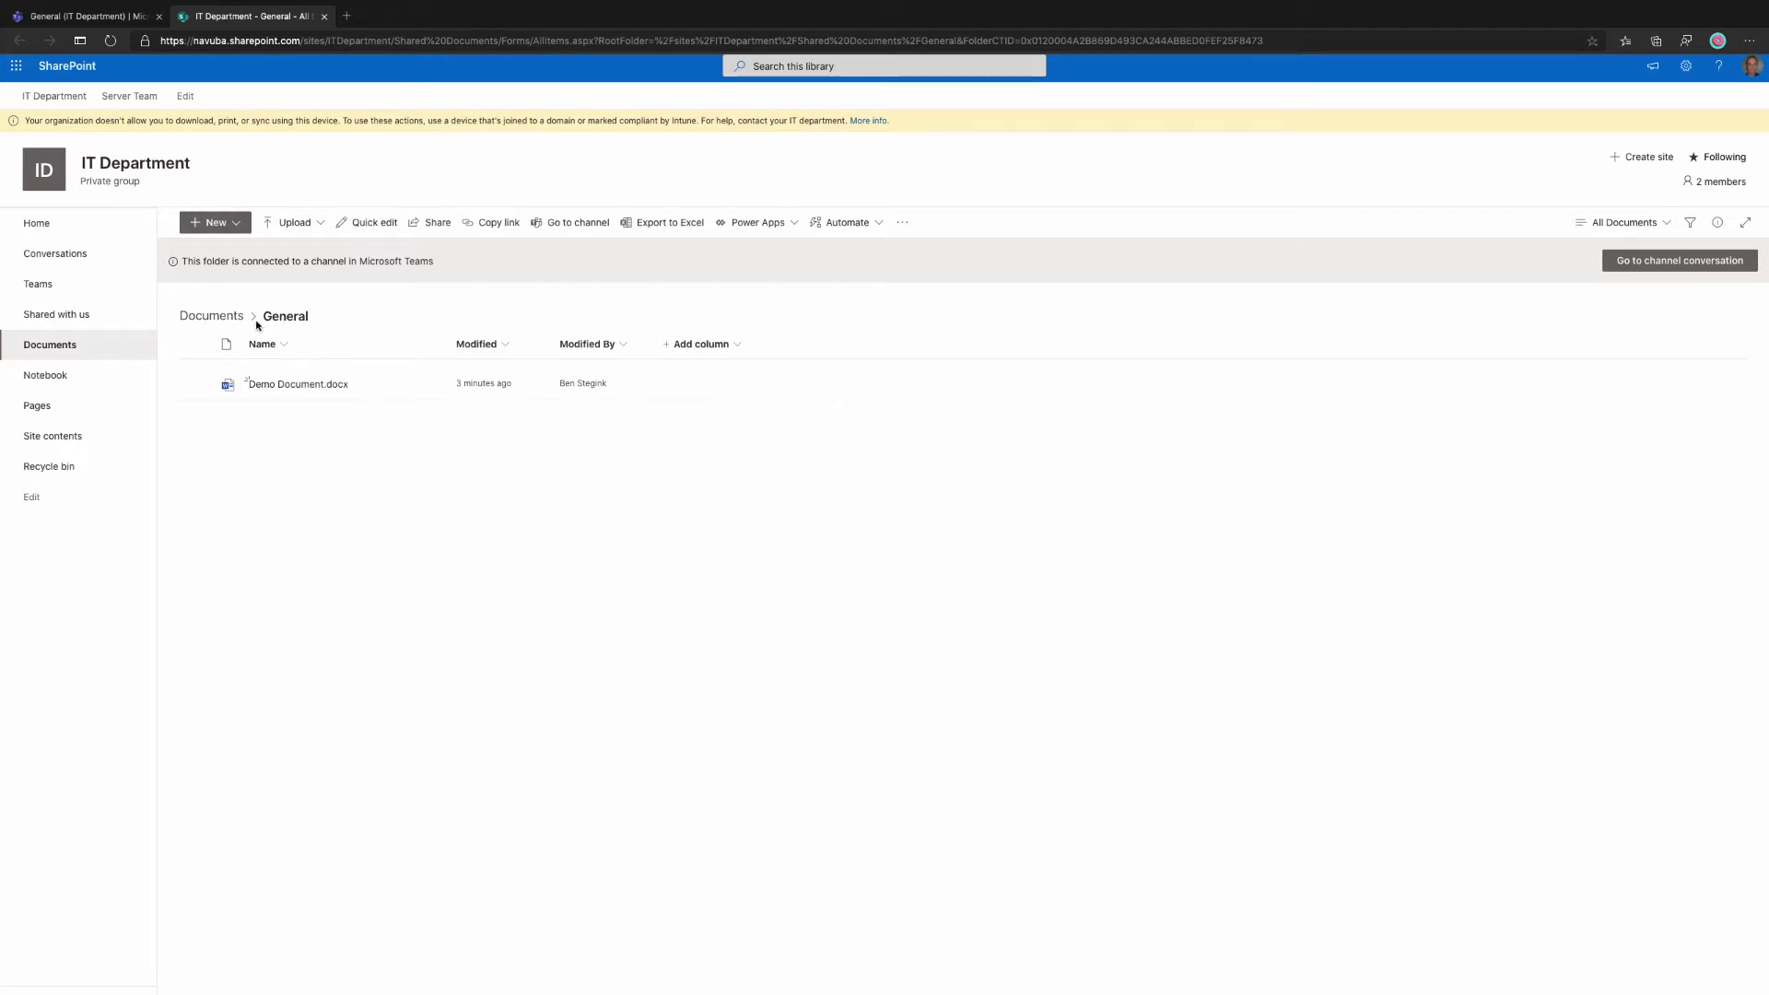
Create a new Excel workbook in the General folder and name it "Teams in Two"
left_click(240, 226)
left_click(230, 306)
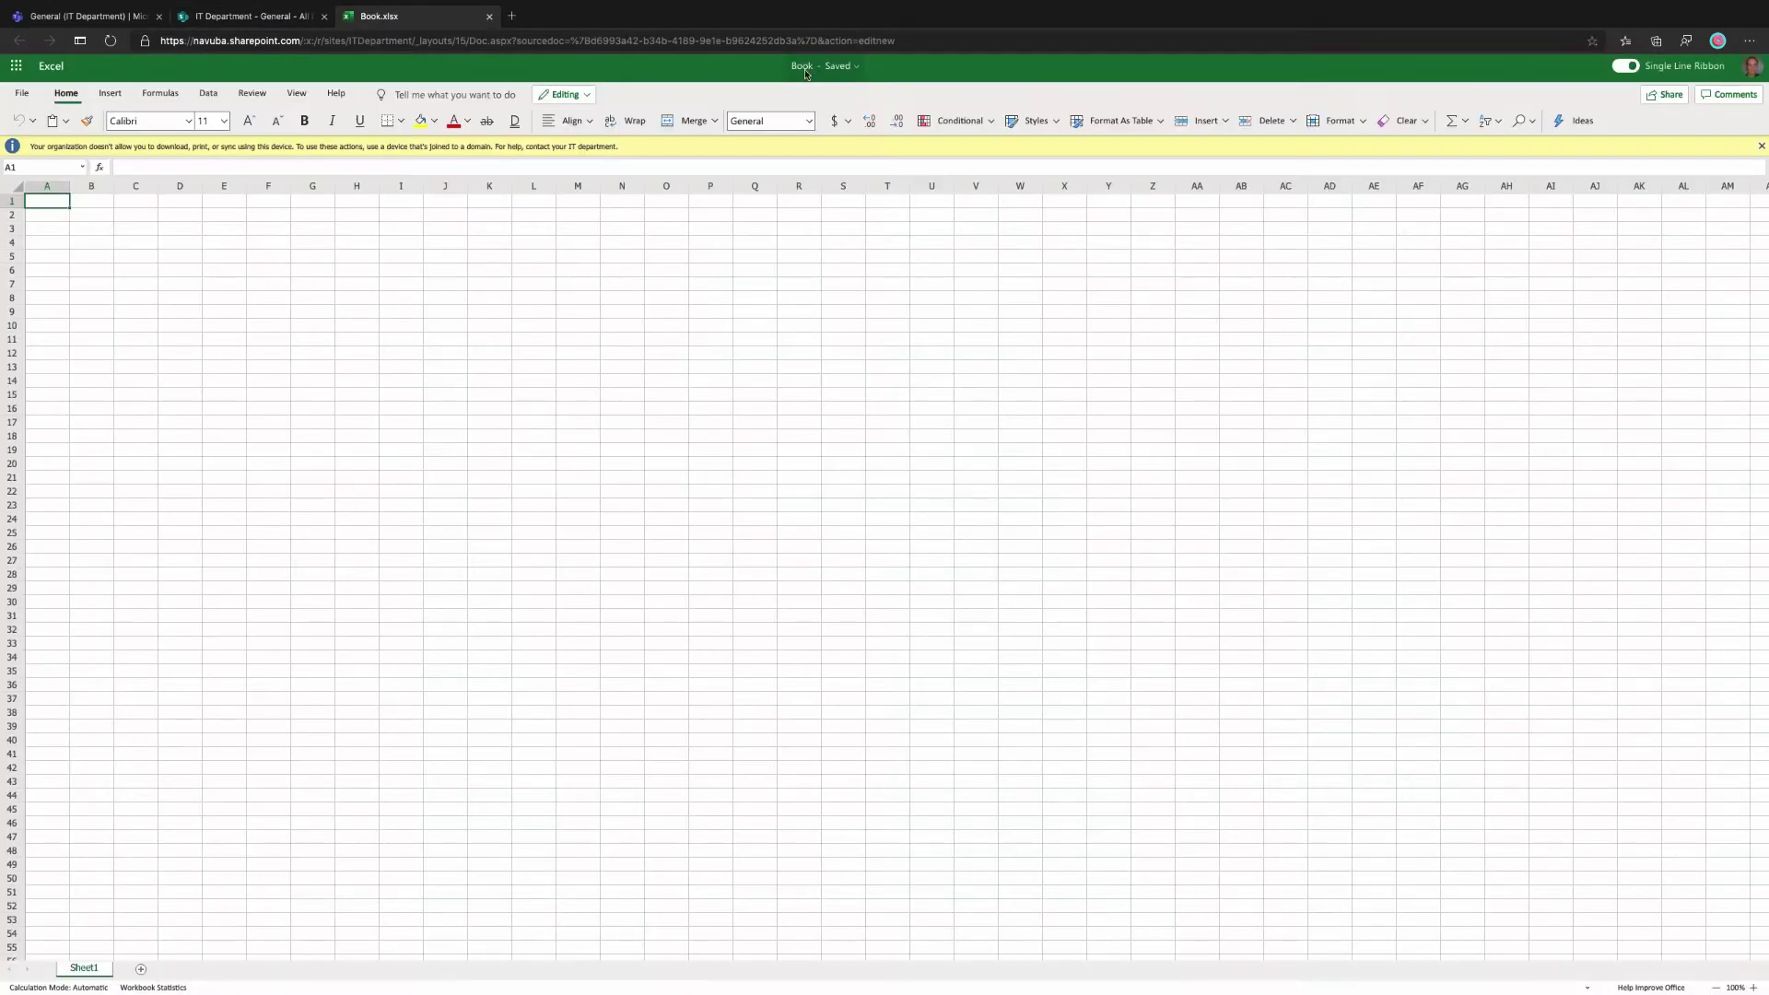
left_click(804, 72)
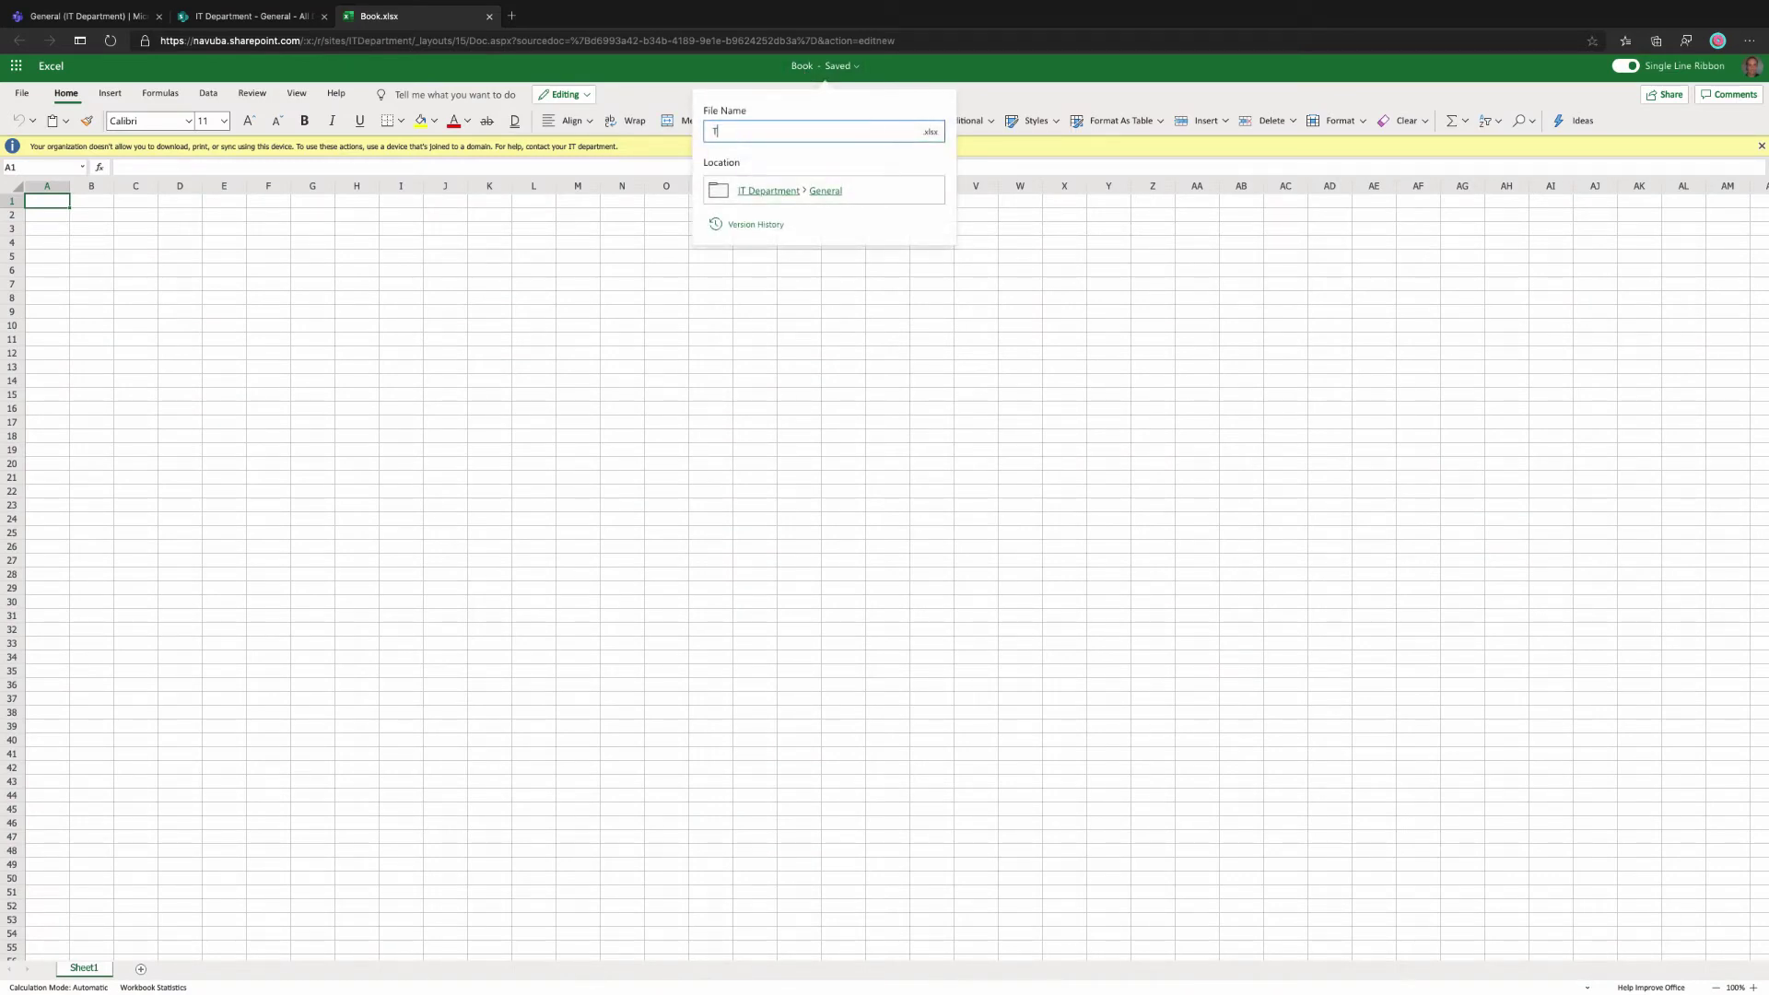
key("Return")
Enter "This is some data" in cell D5
left_click(181, 258)
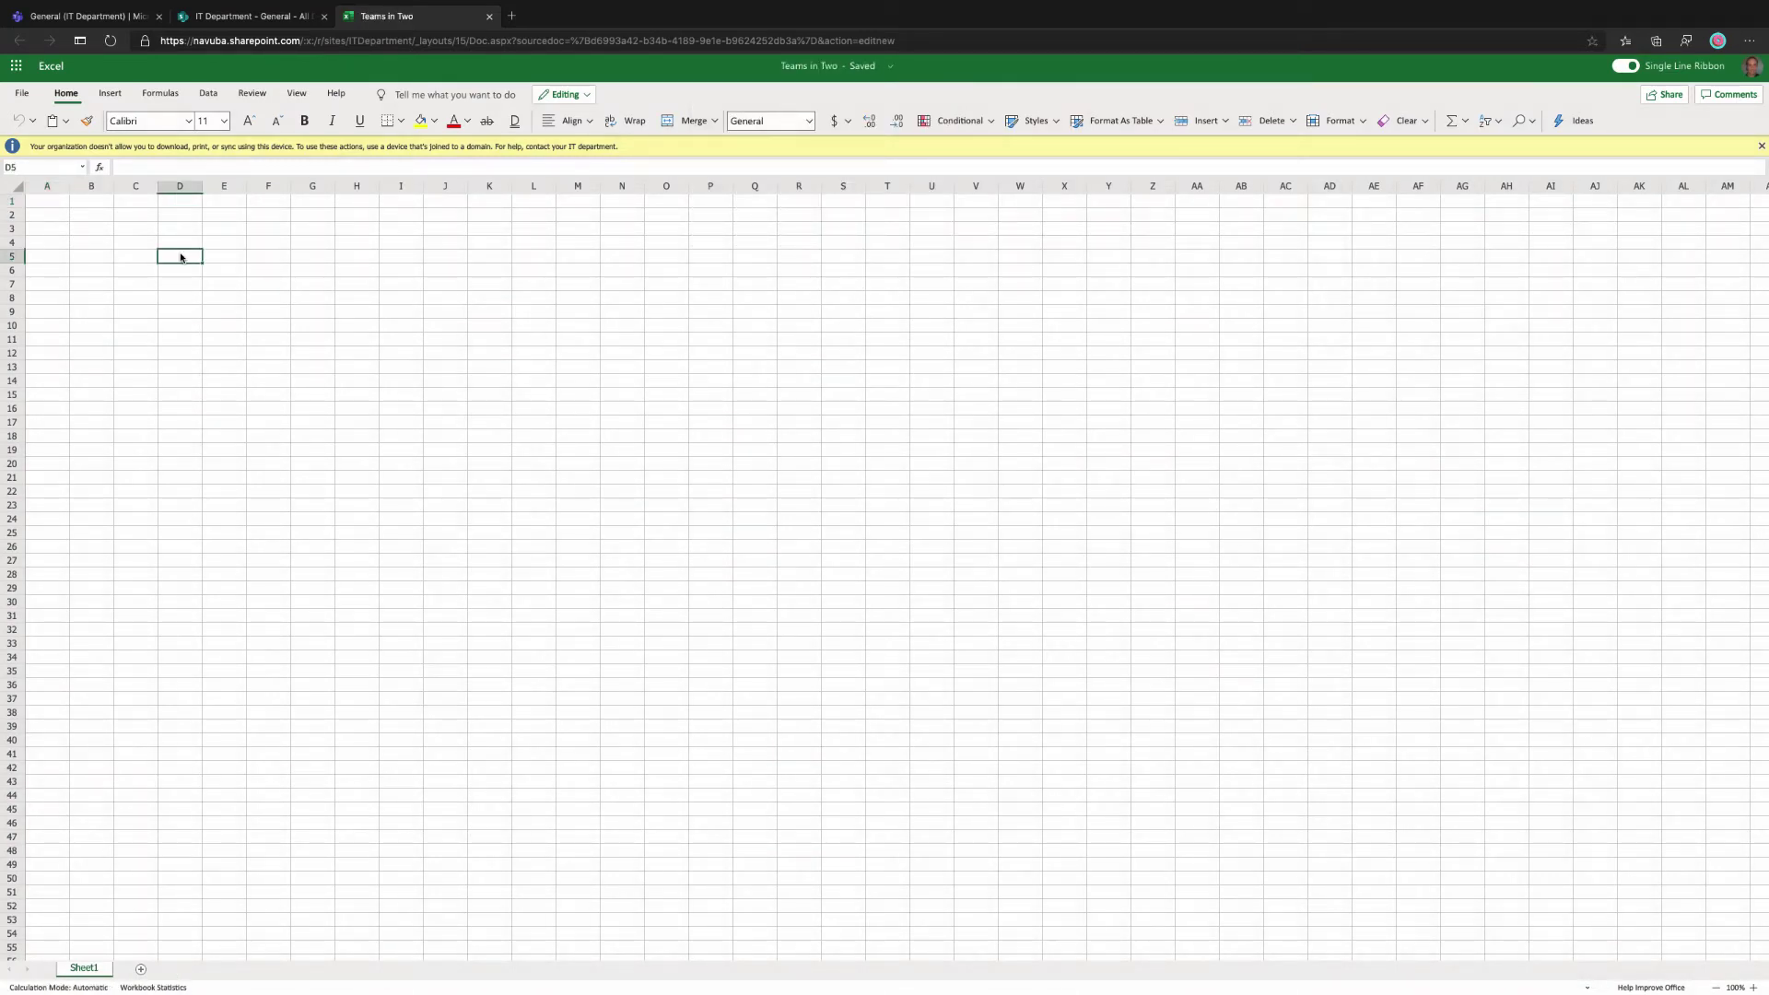
type("This is some data")
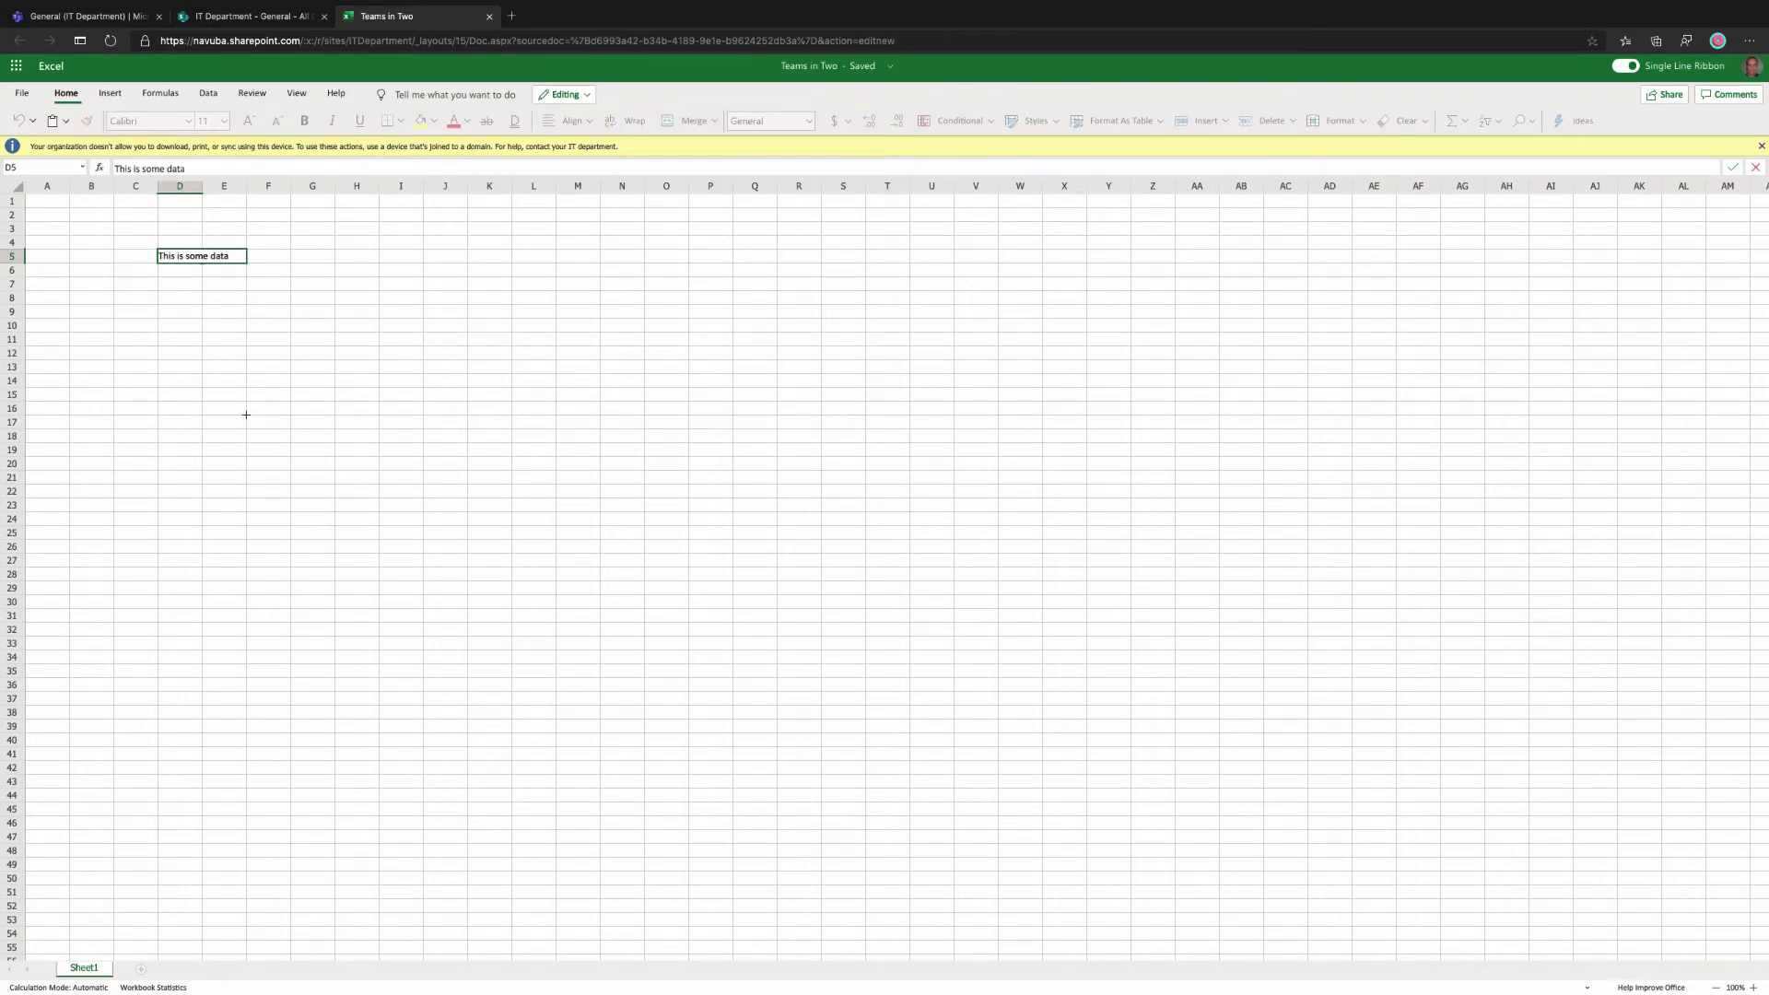
left_click(844, 284)
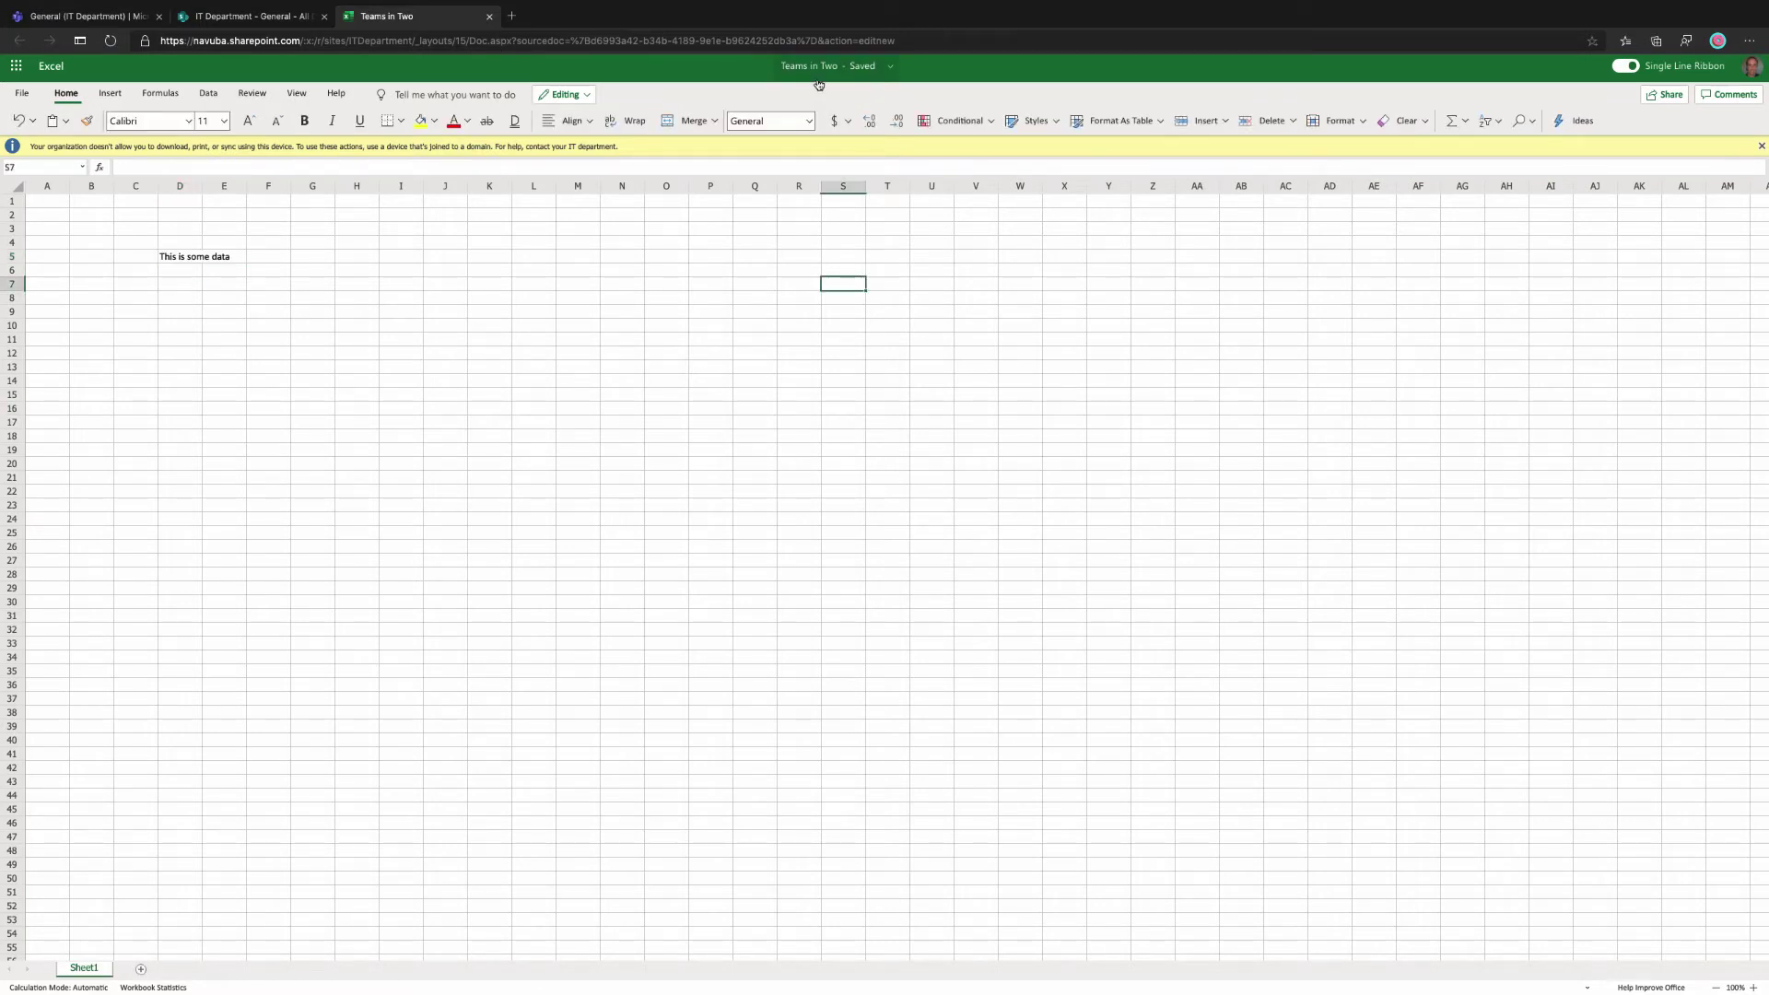
Open the General folder from the workbook's file location and look for the Teams in Two workbook
left_click(815, 73)
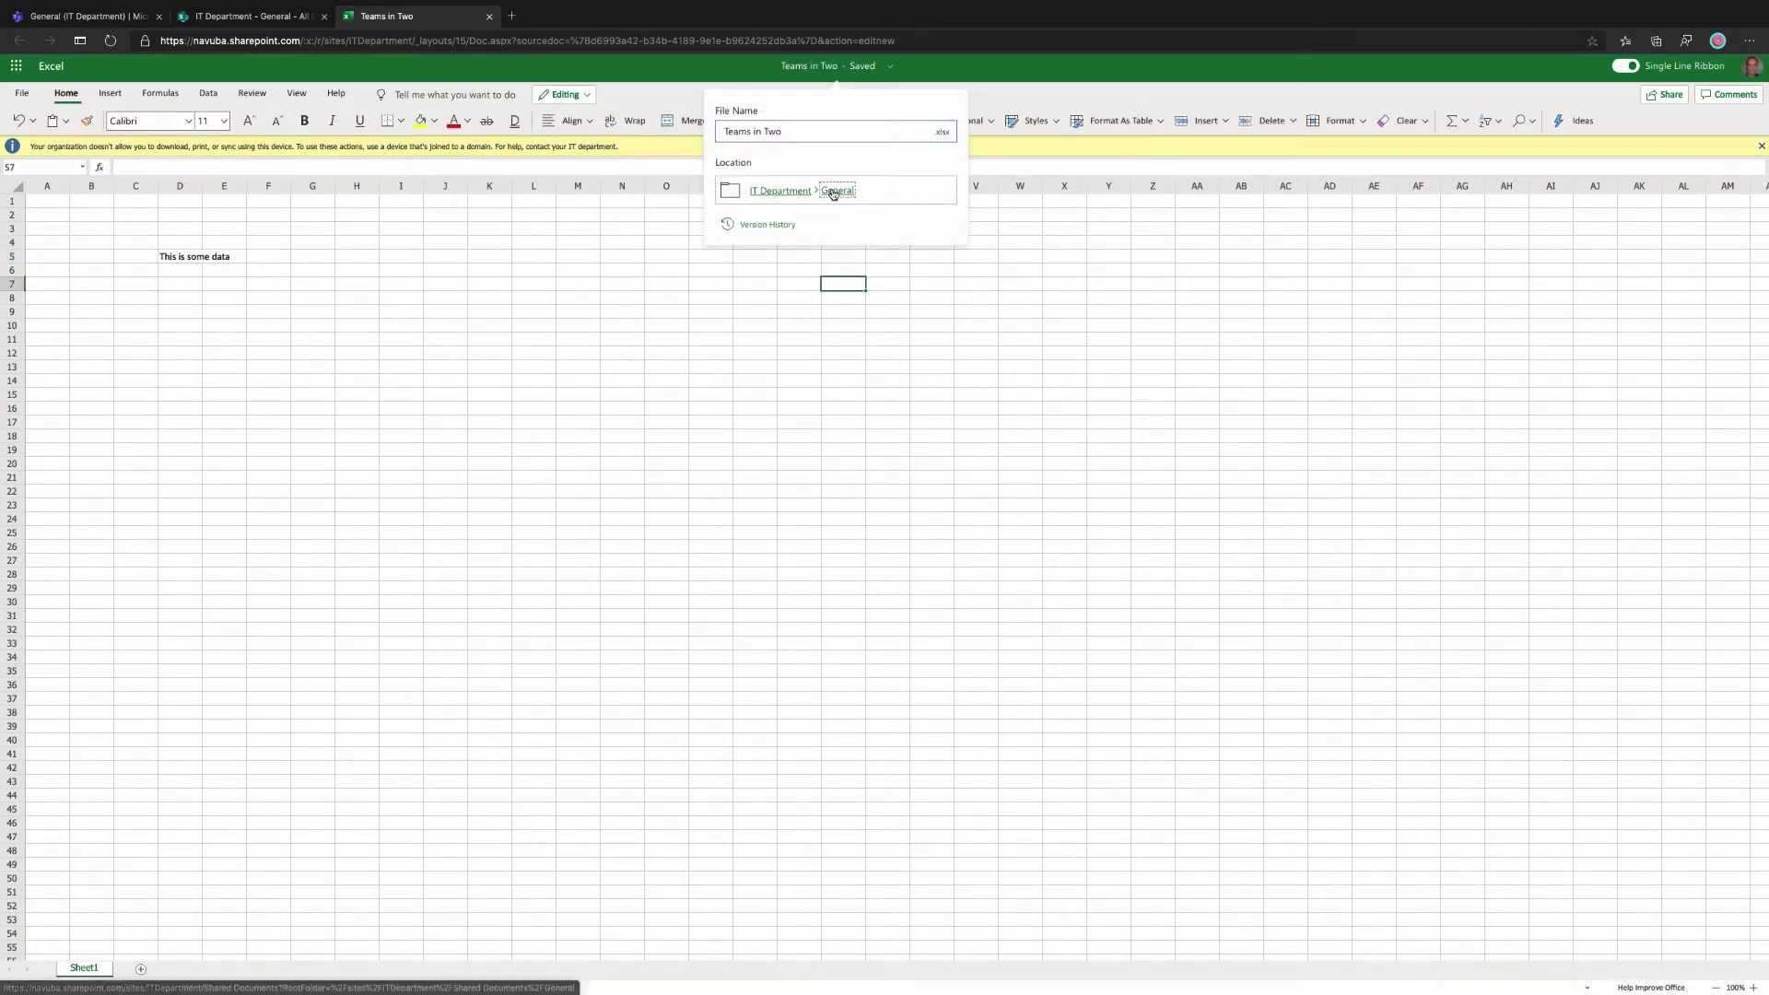
left_click(834, 190)
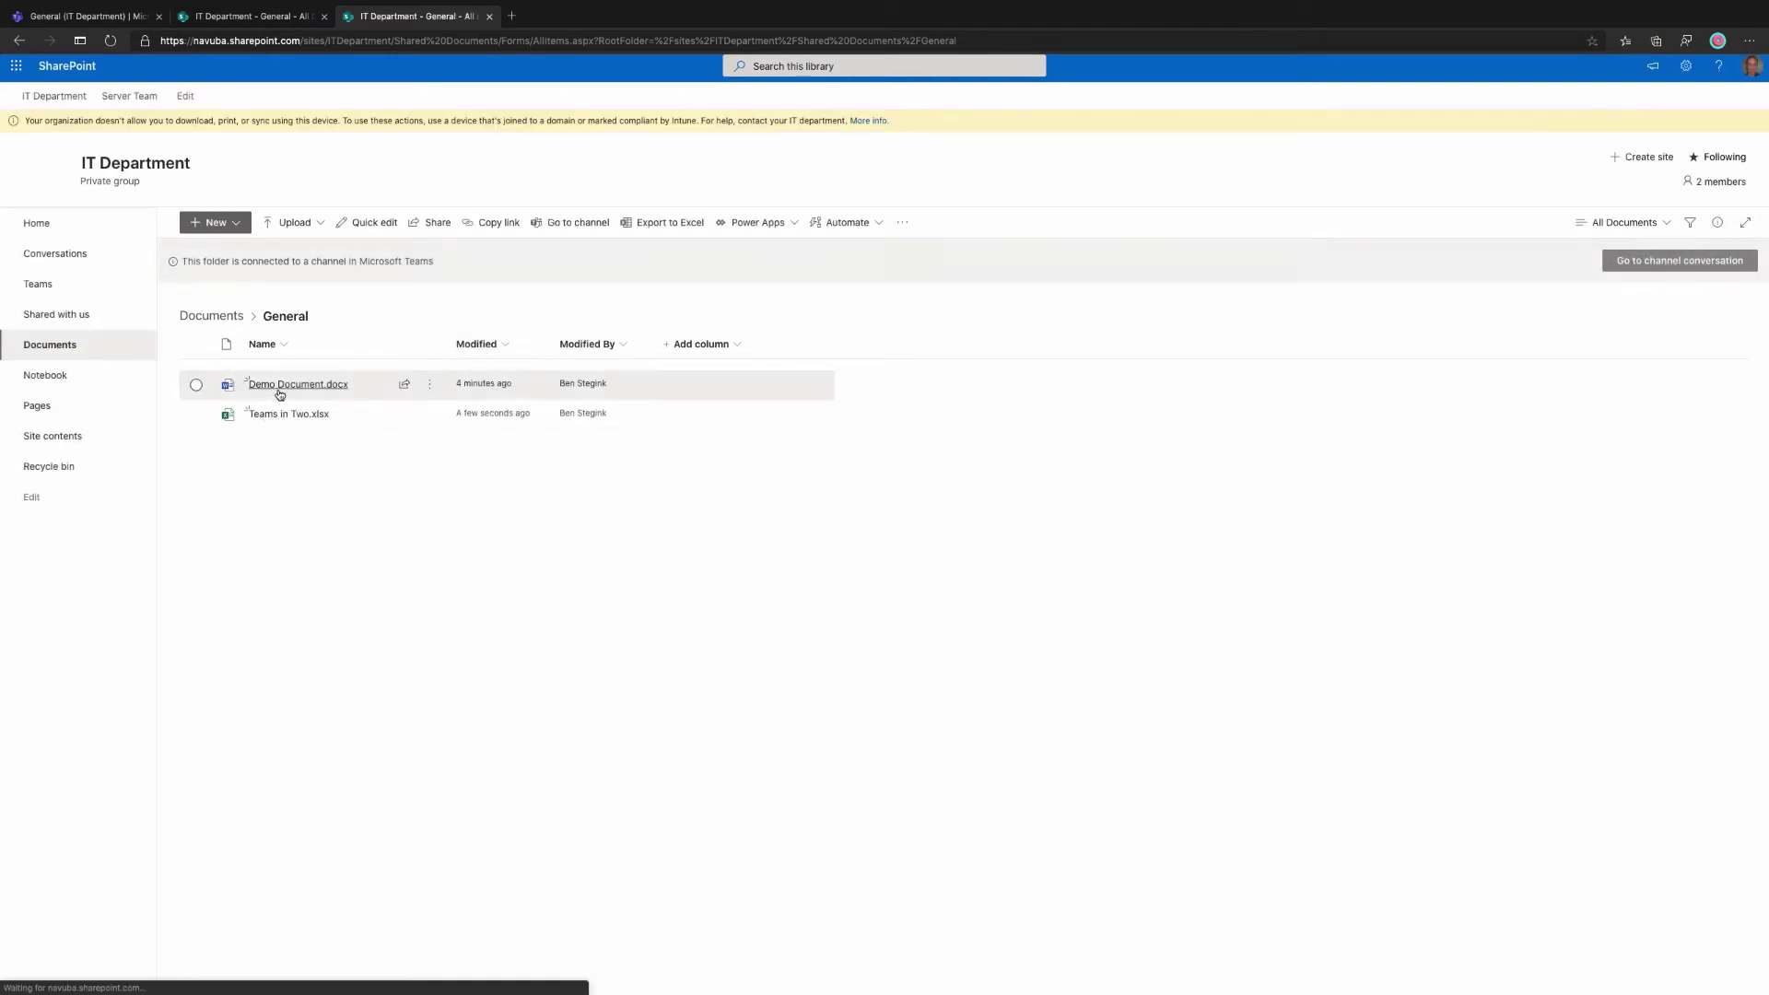
mouse_move(296, 418)
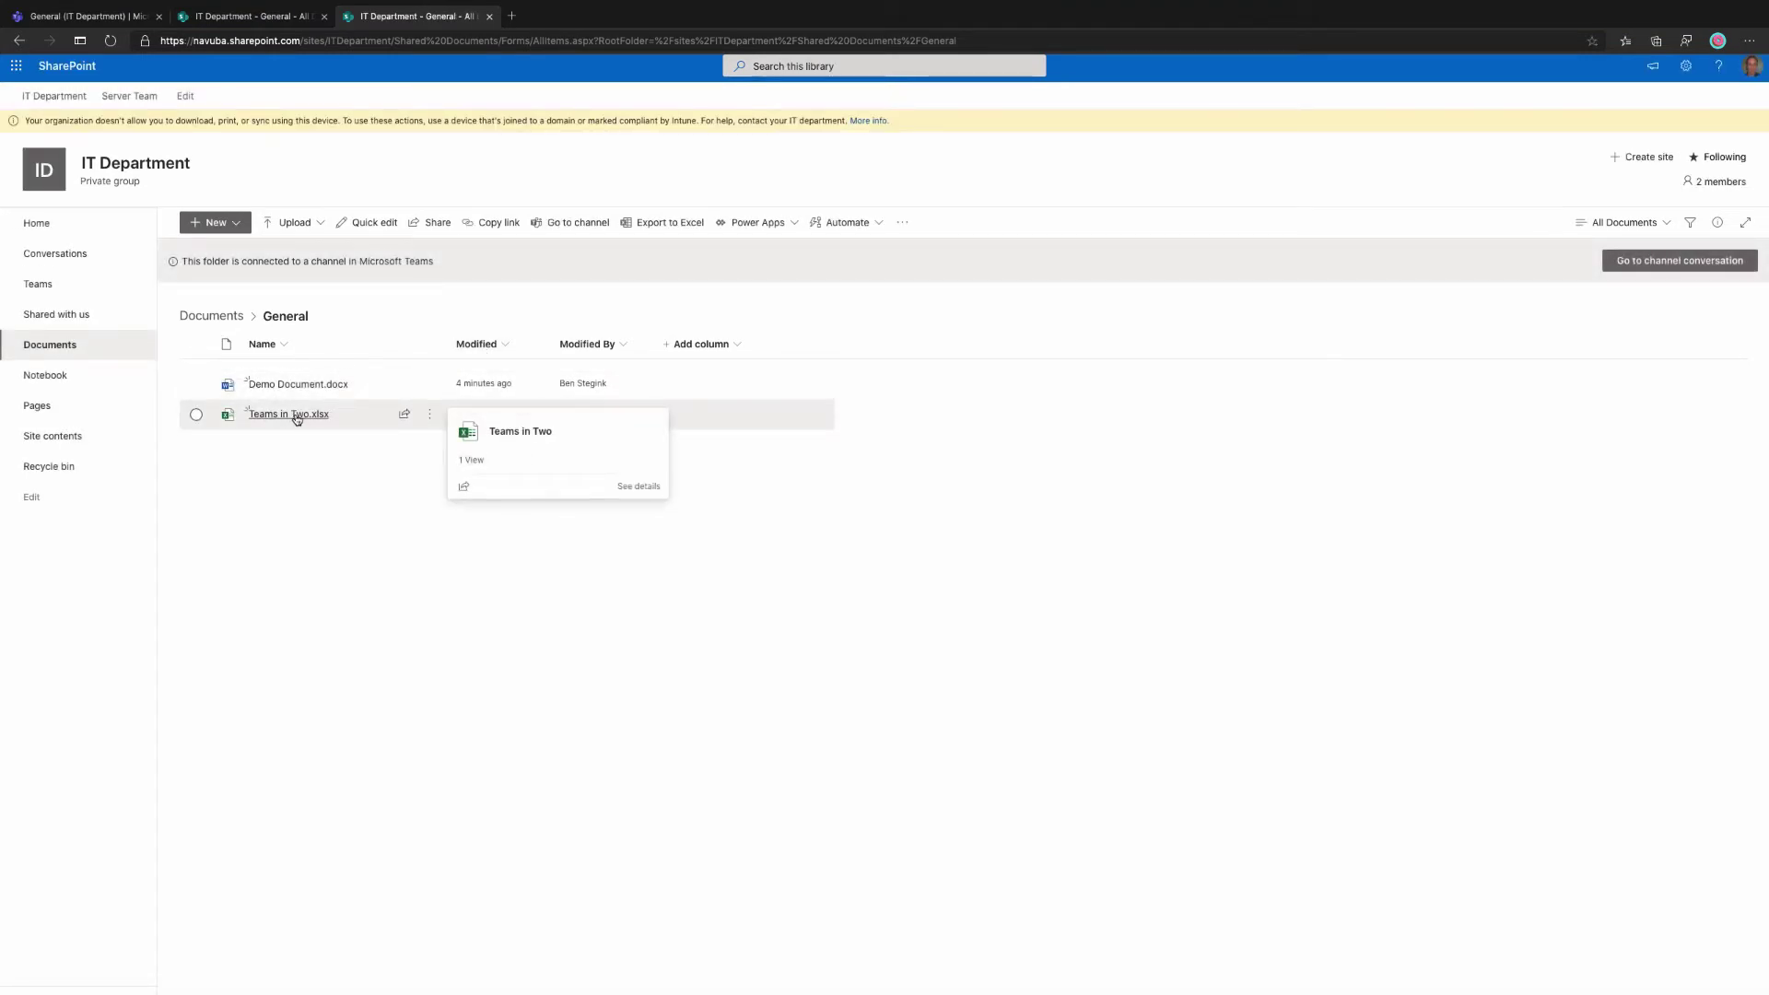
Switch back to Microsoft Teams and reload the page to refresh the General channel's file list
left_click(91, 19)
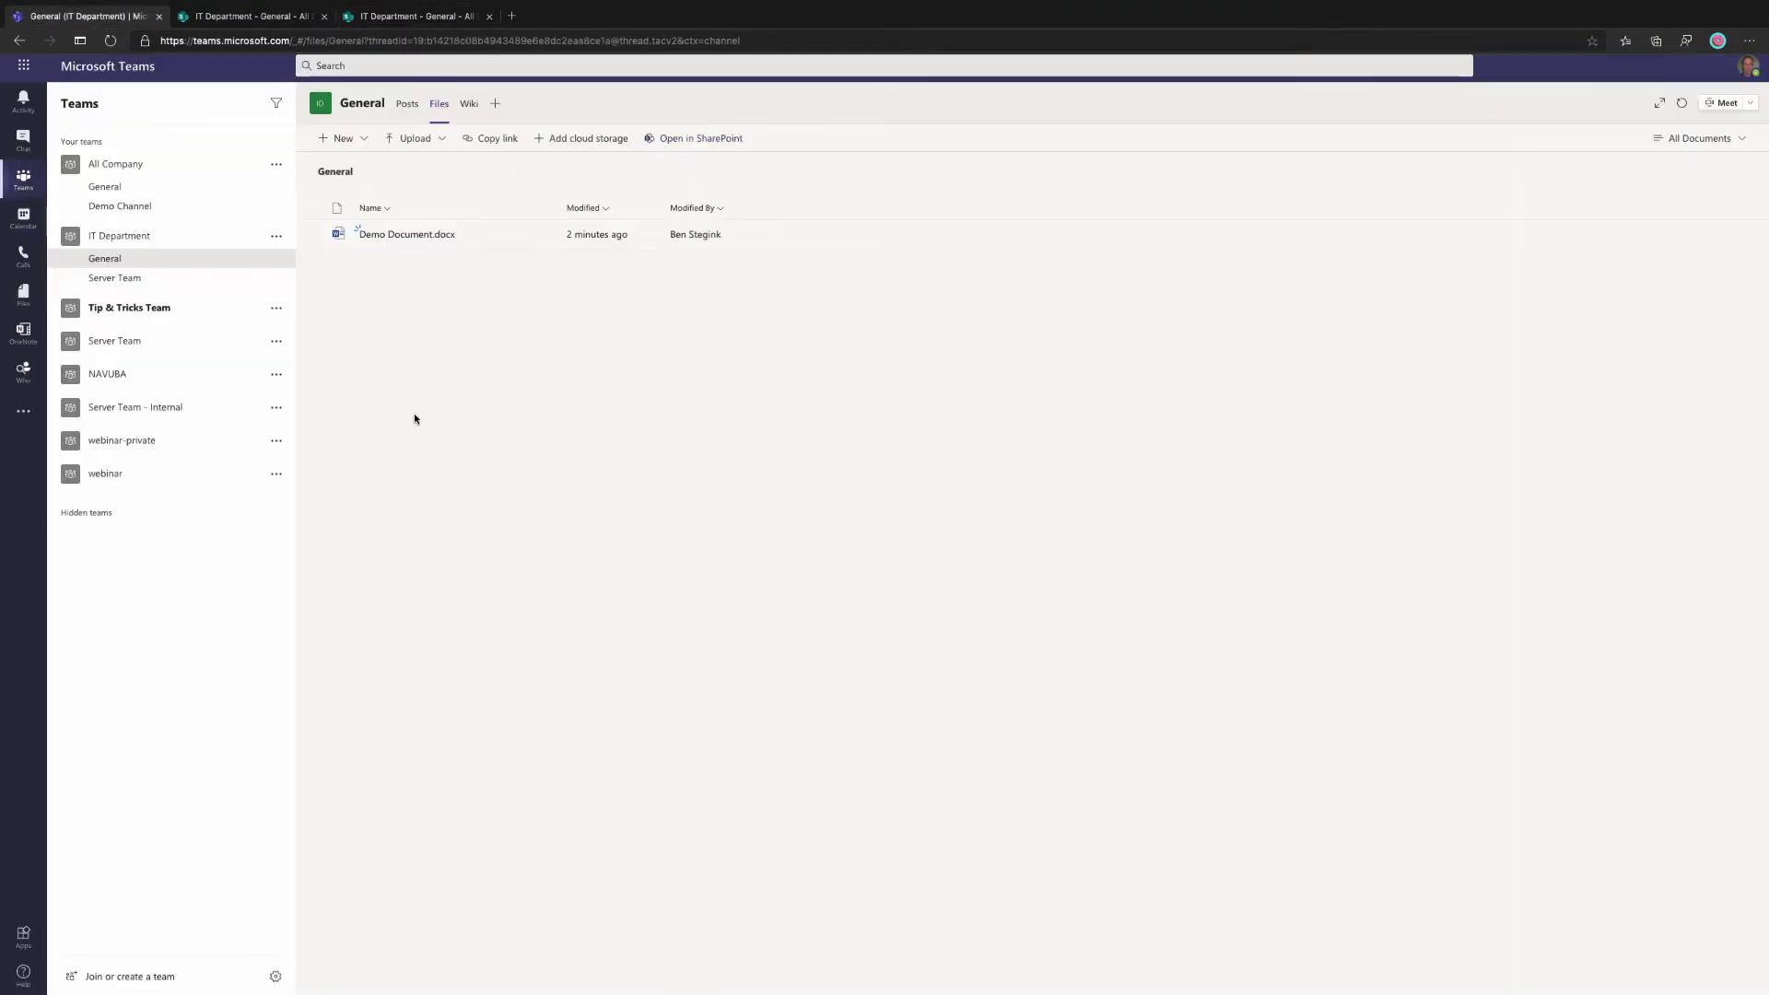
left_click(516, 42)
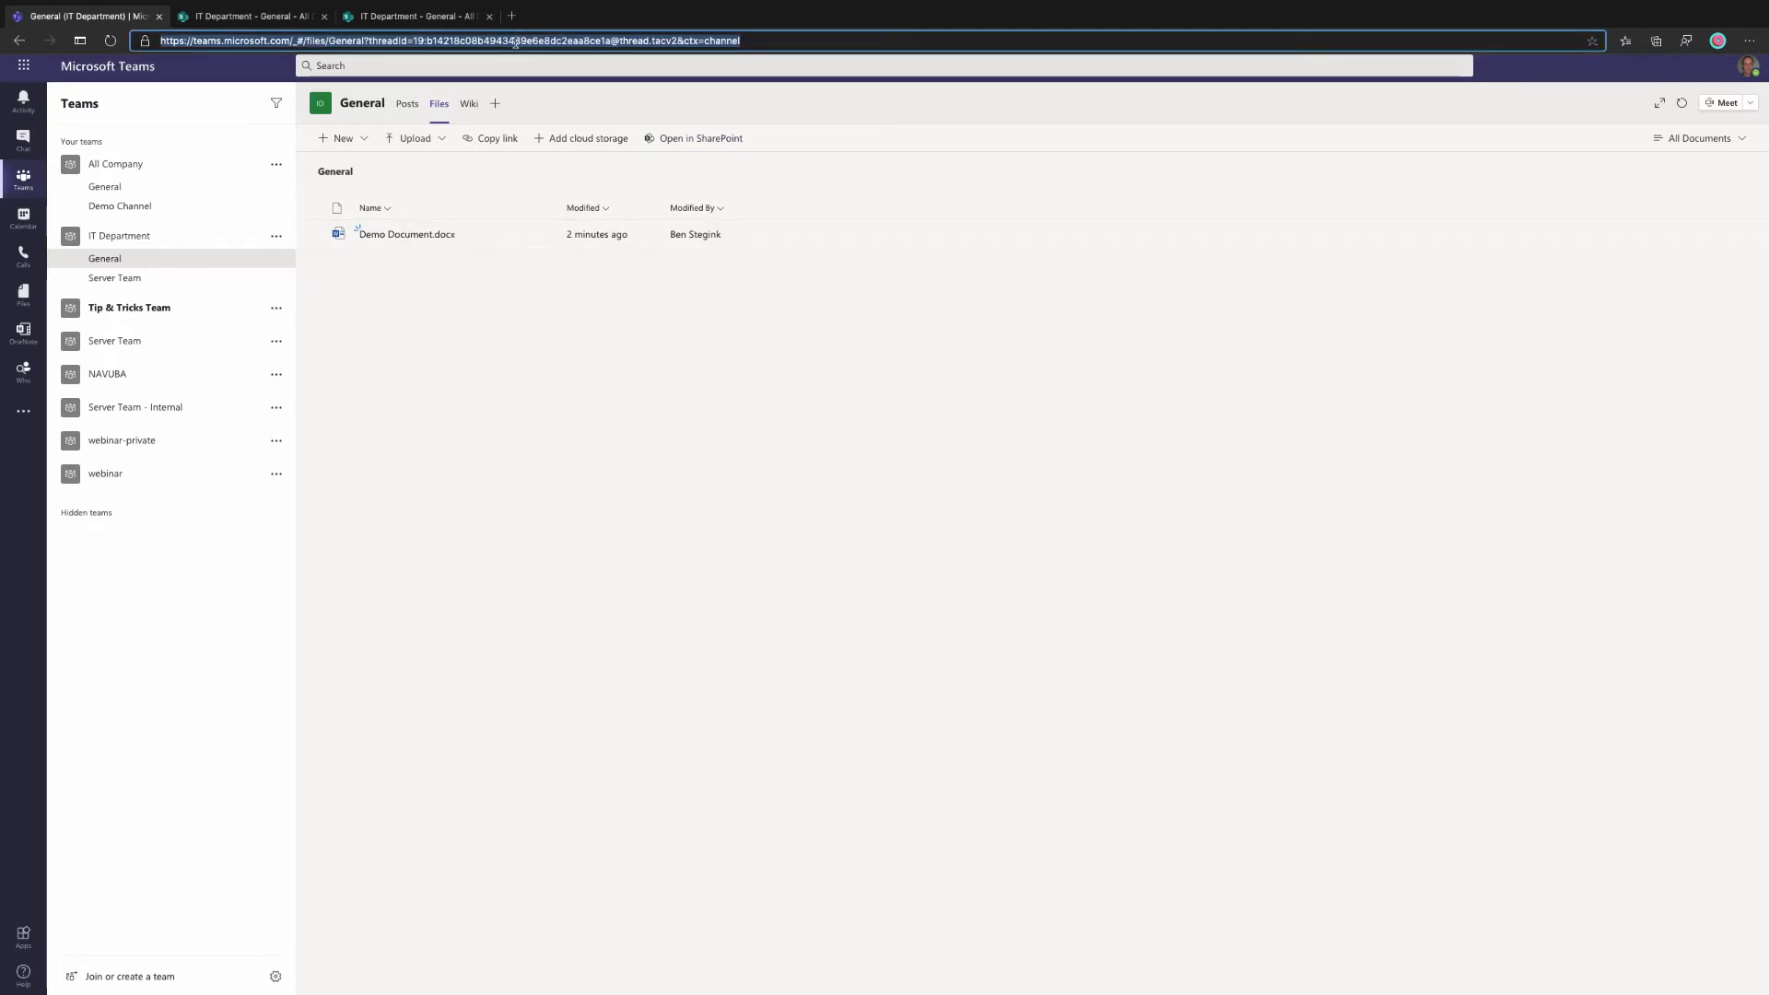
key("Return")
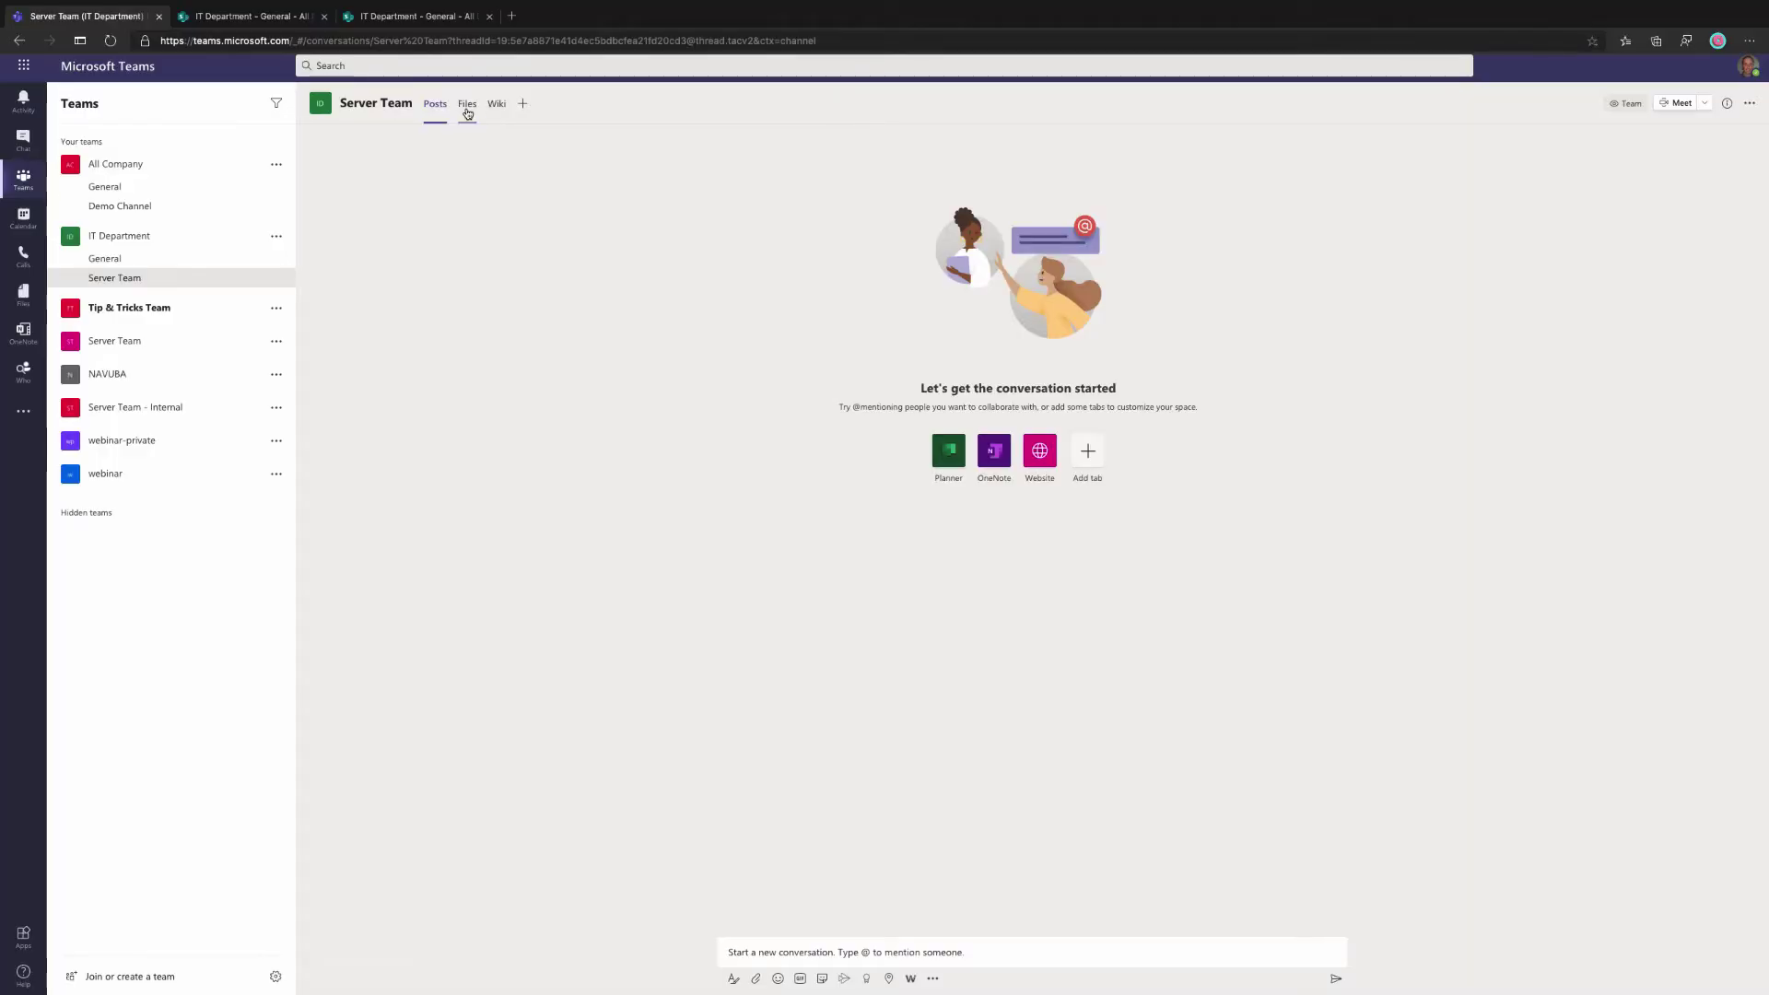
Create a PowerPoint presentation named "Teams In Two" in the Server Team channel's files and return to the channel's file list
left_click(466, 105)
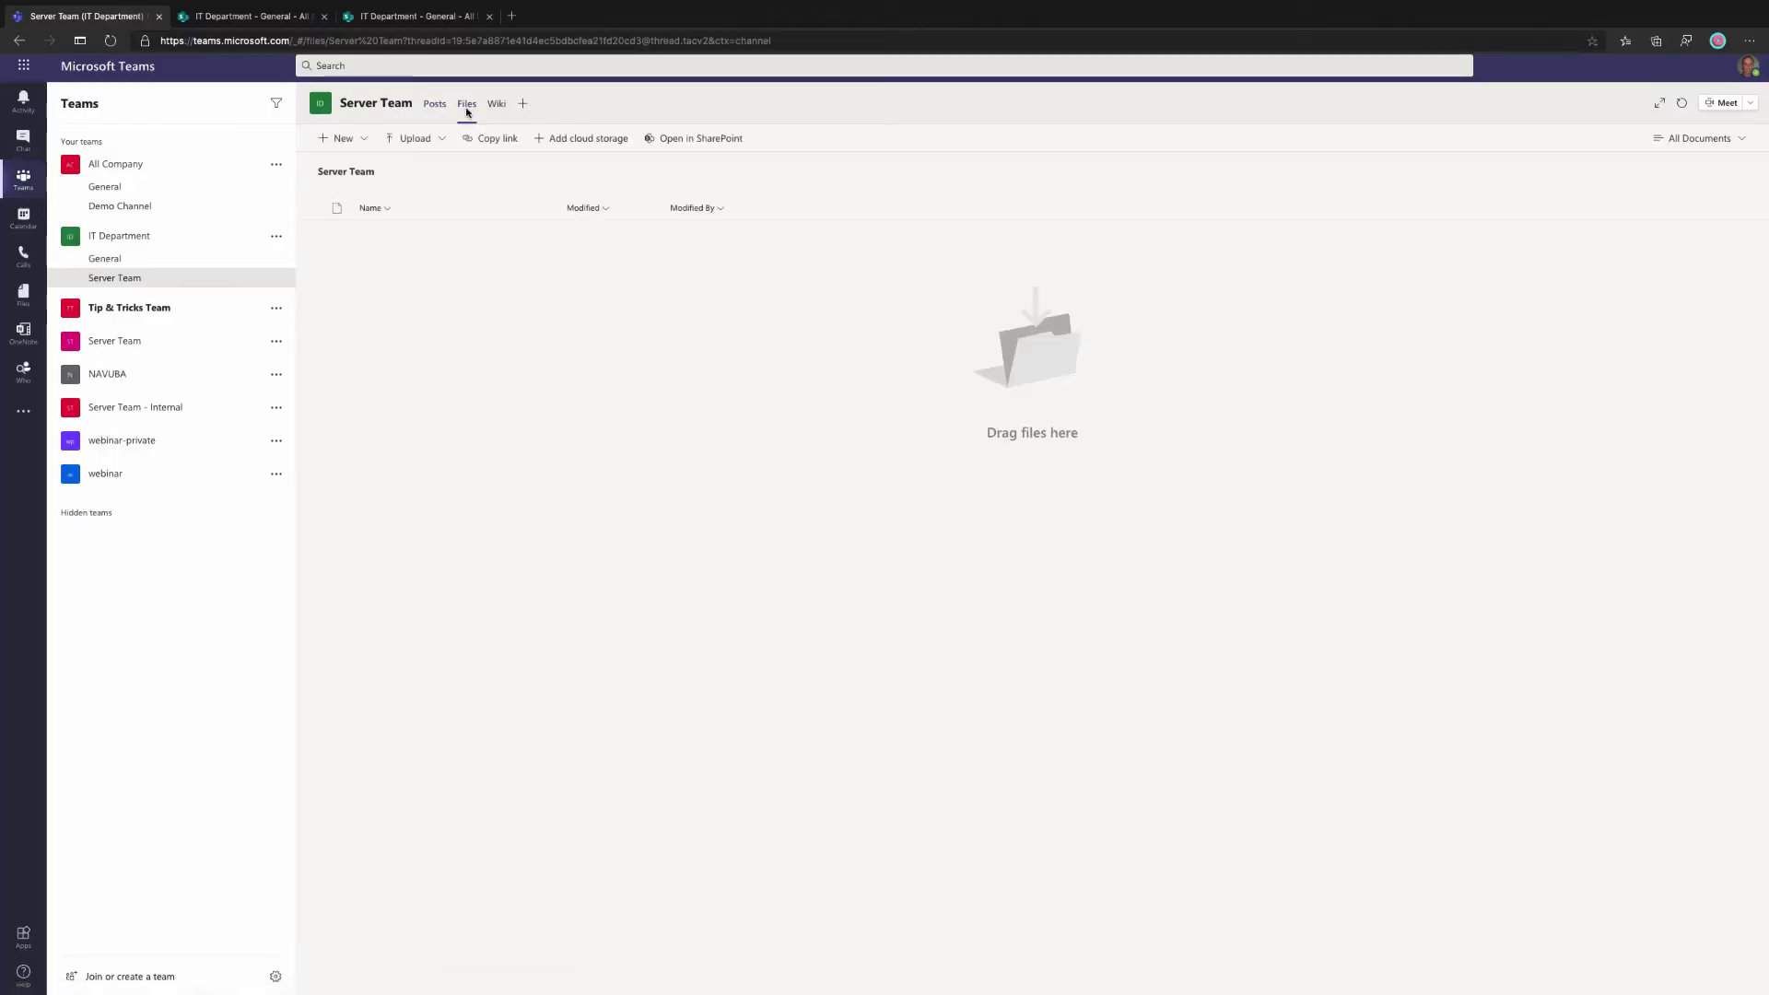
left_click(365, 143)
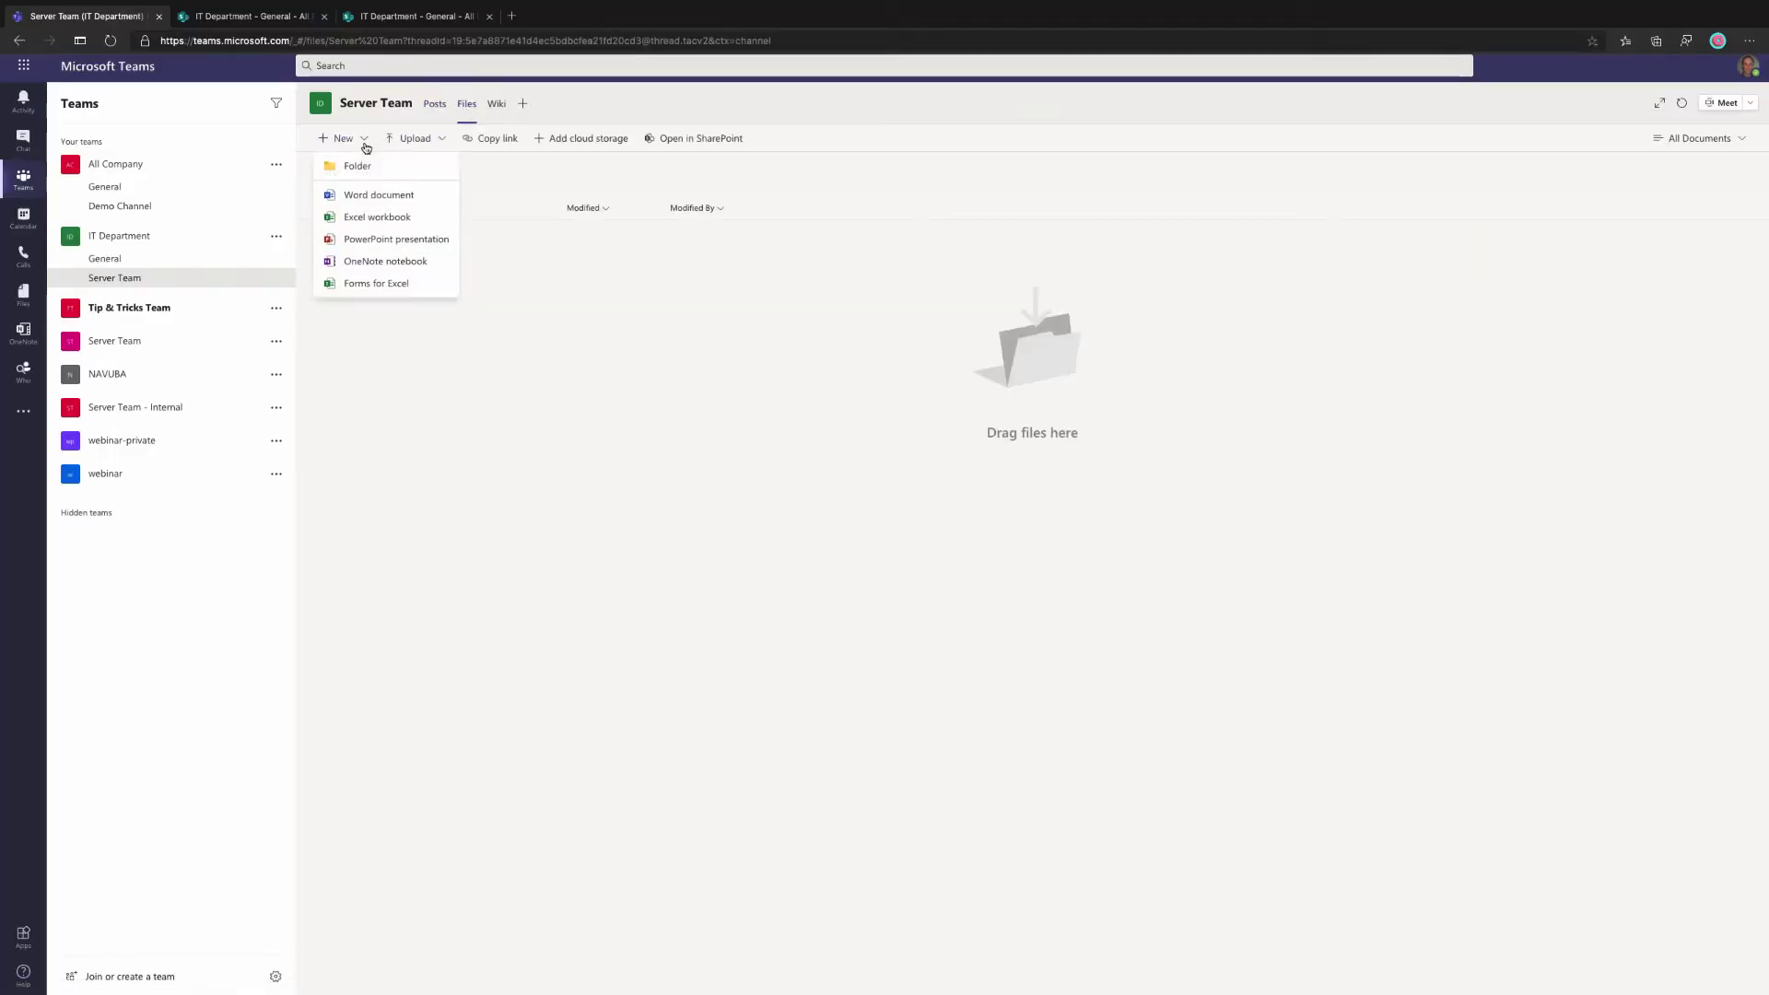
left_click(373, 240)
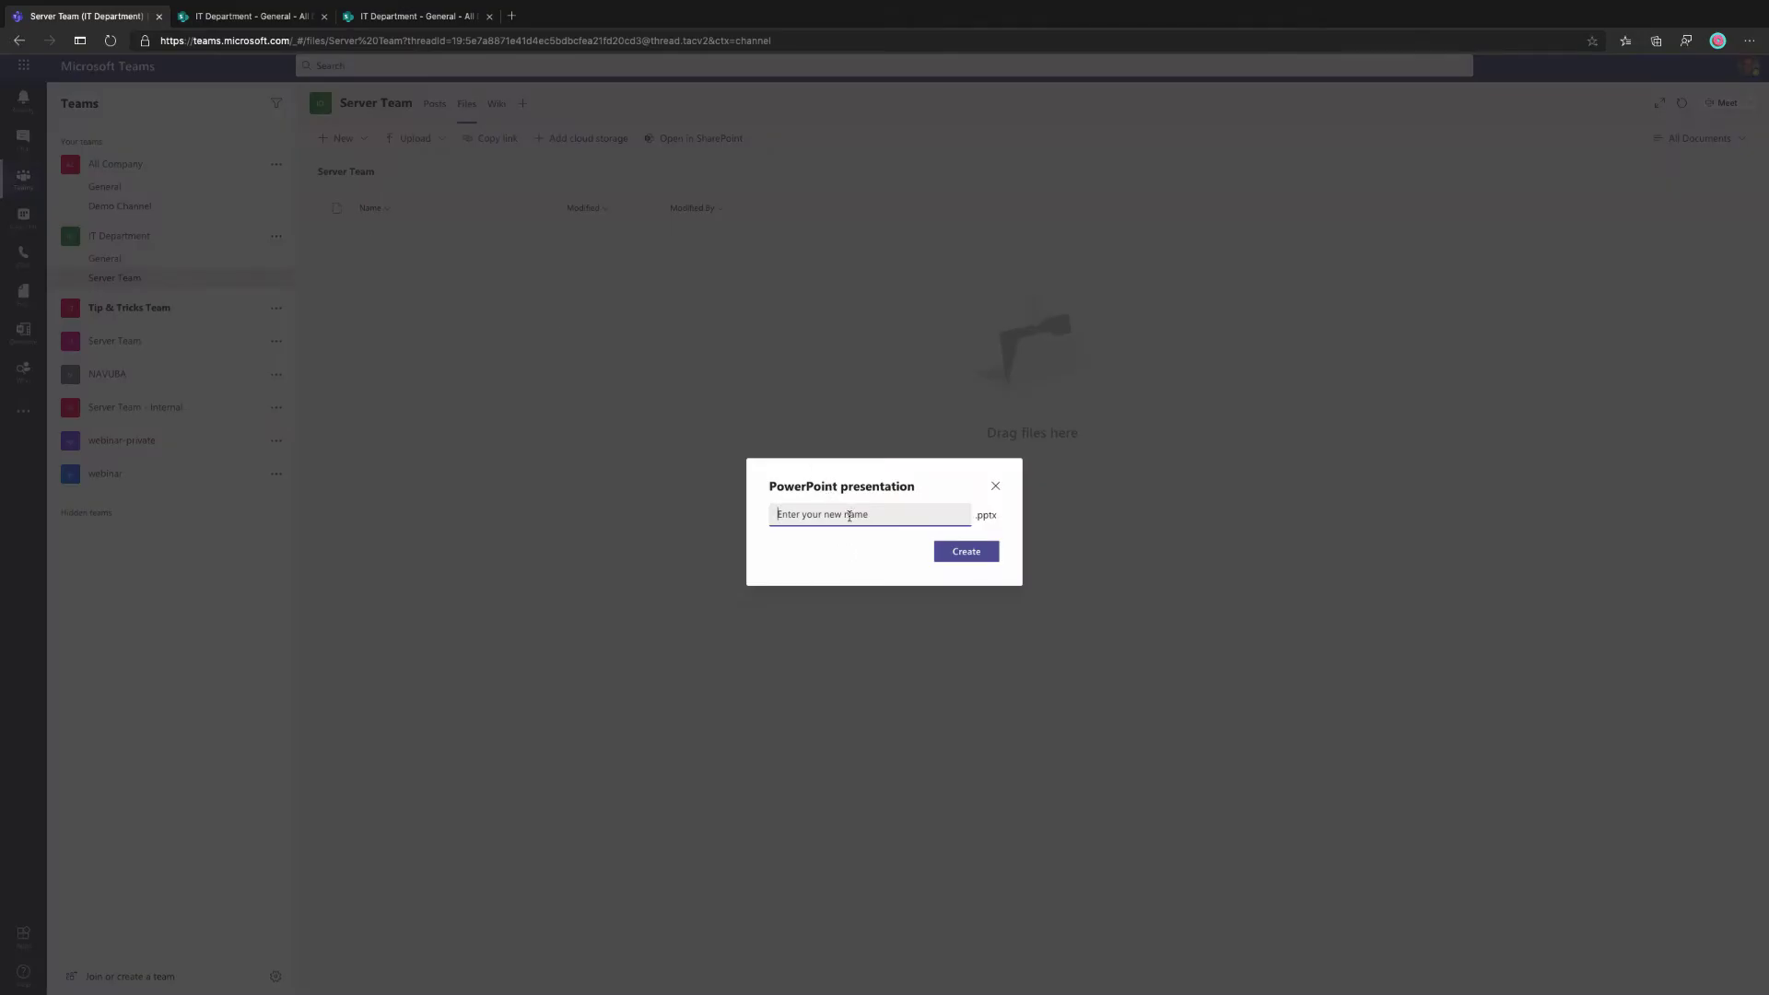
type("T")
left_click(972, 551)
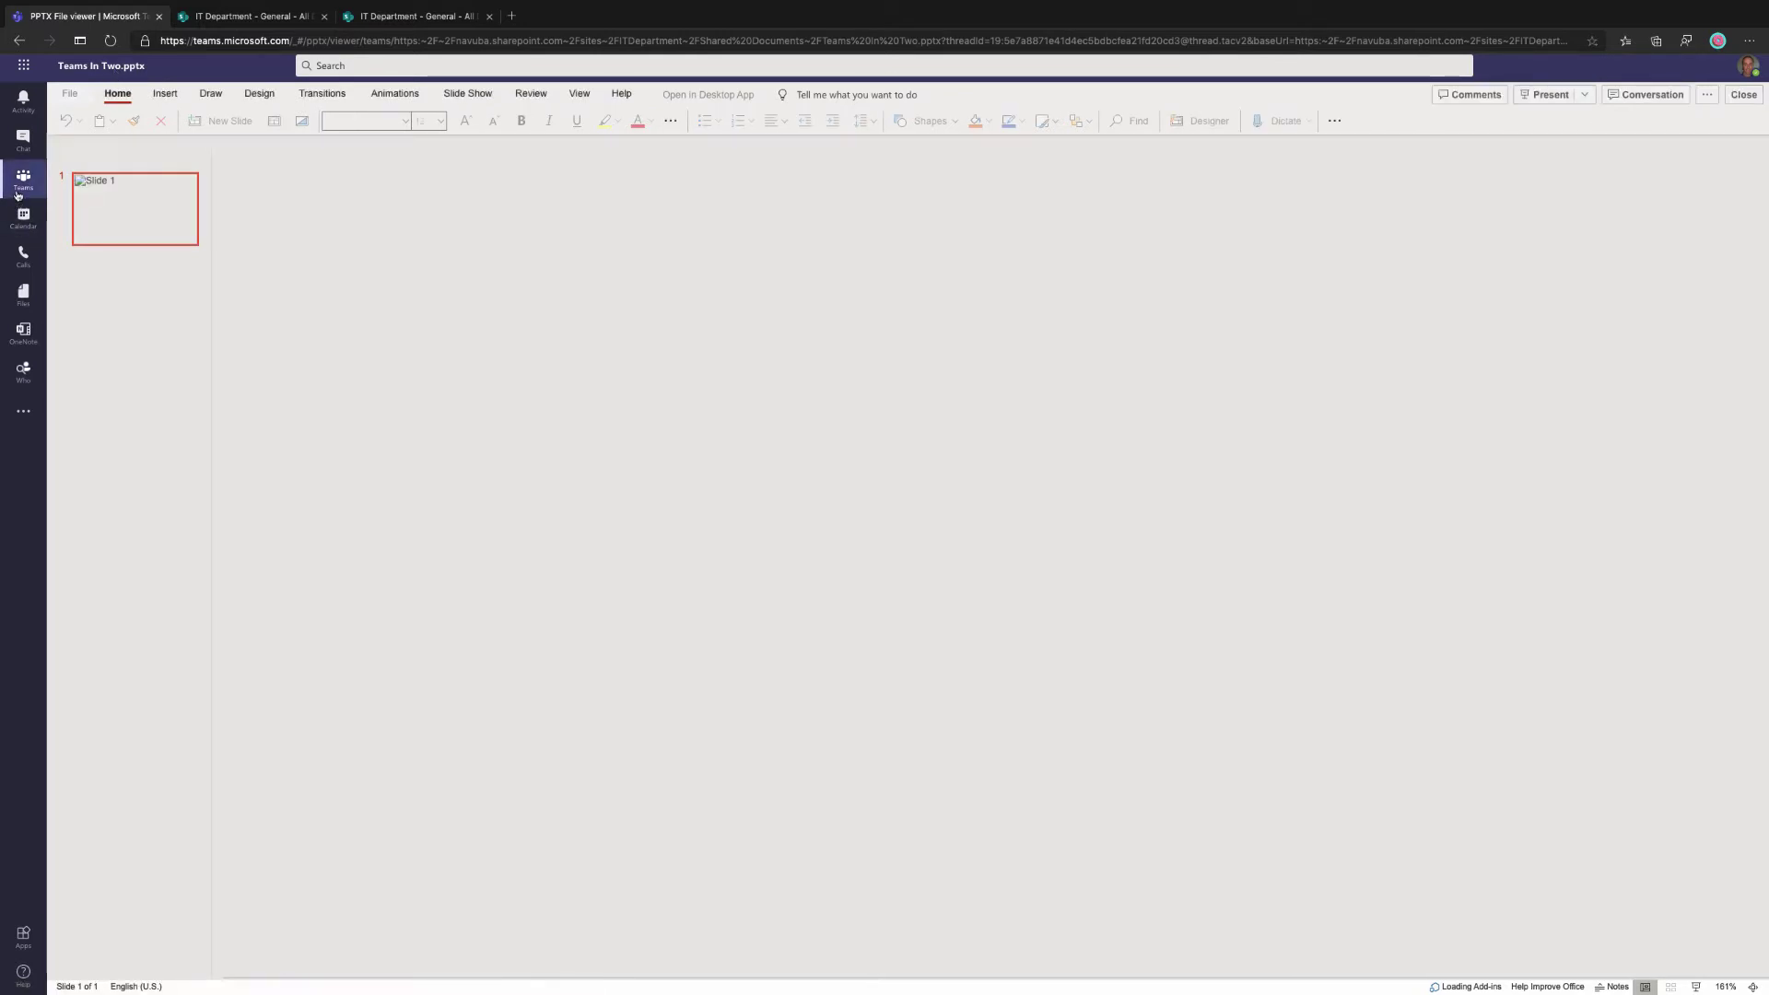
left_click(17, 194)
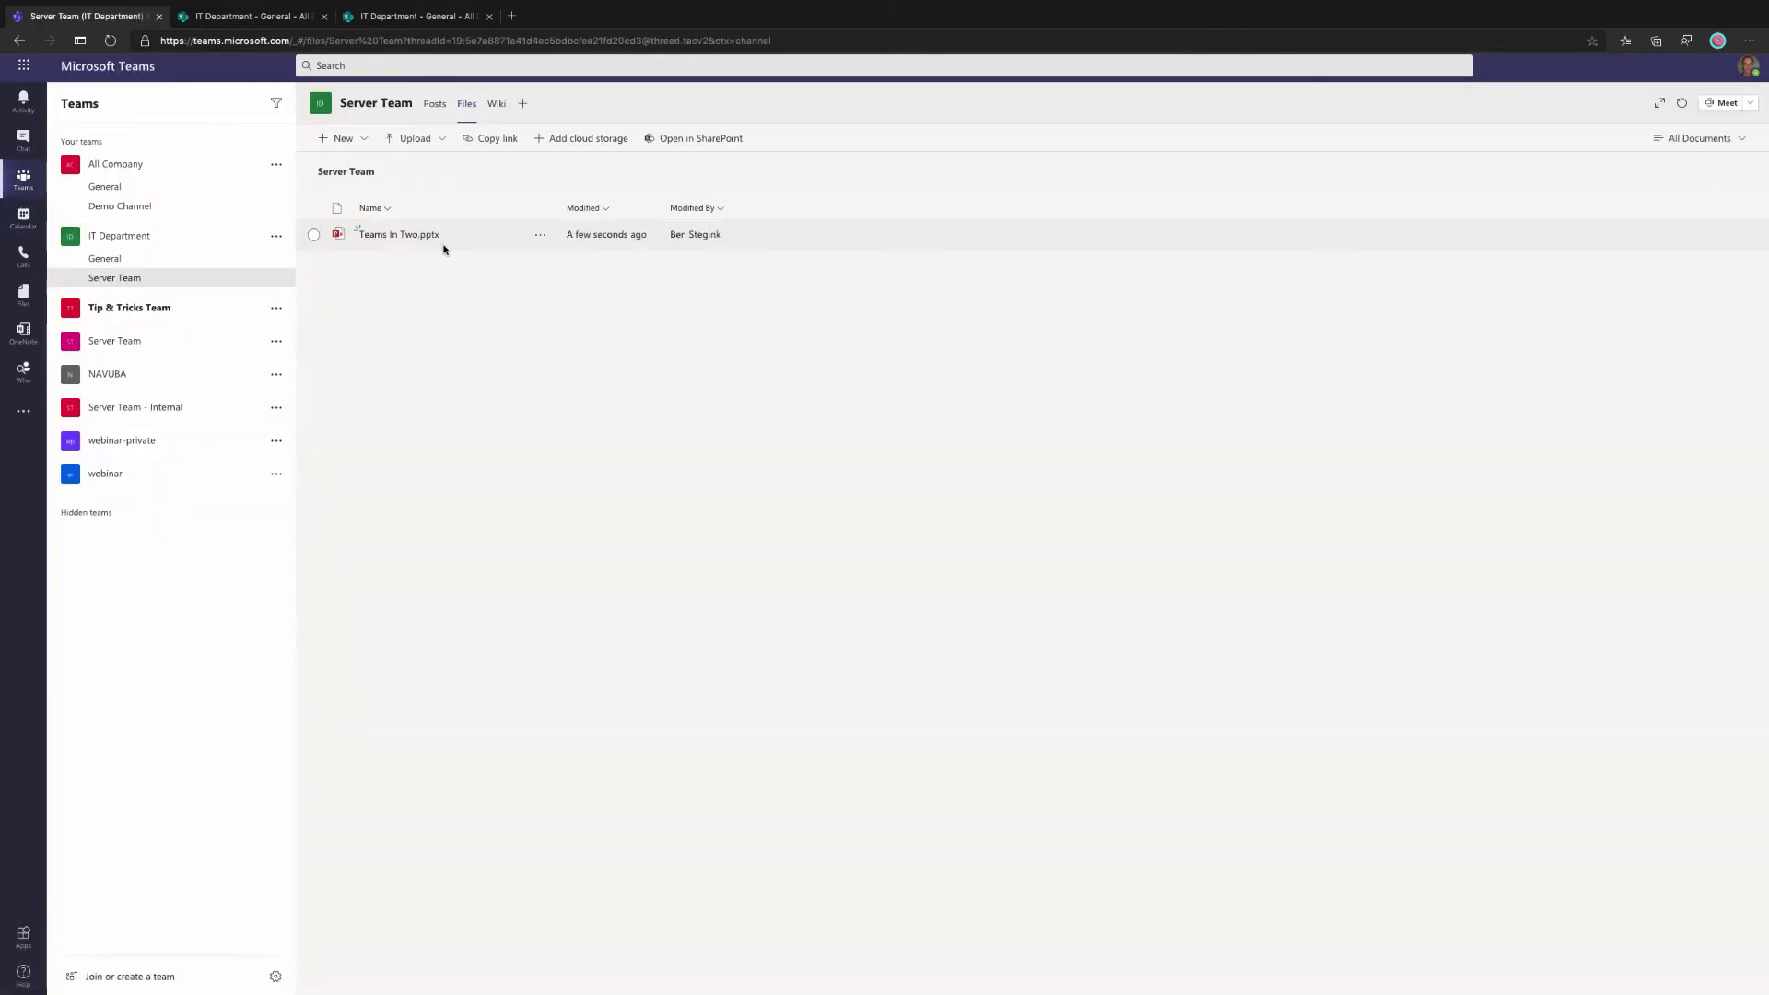
Switch to SharePoint and view the contents of the Server Team folder in the Documents library
left_click(391, 17)
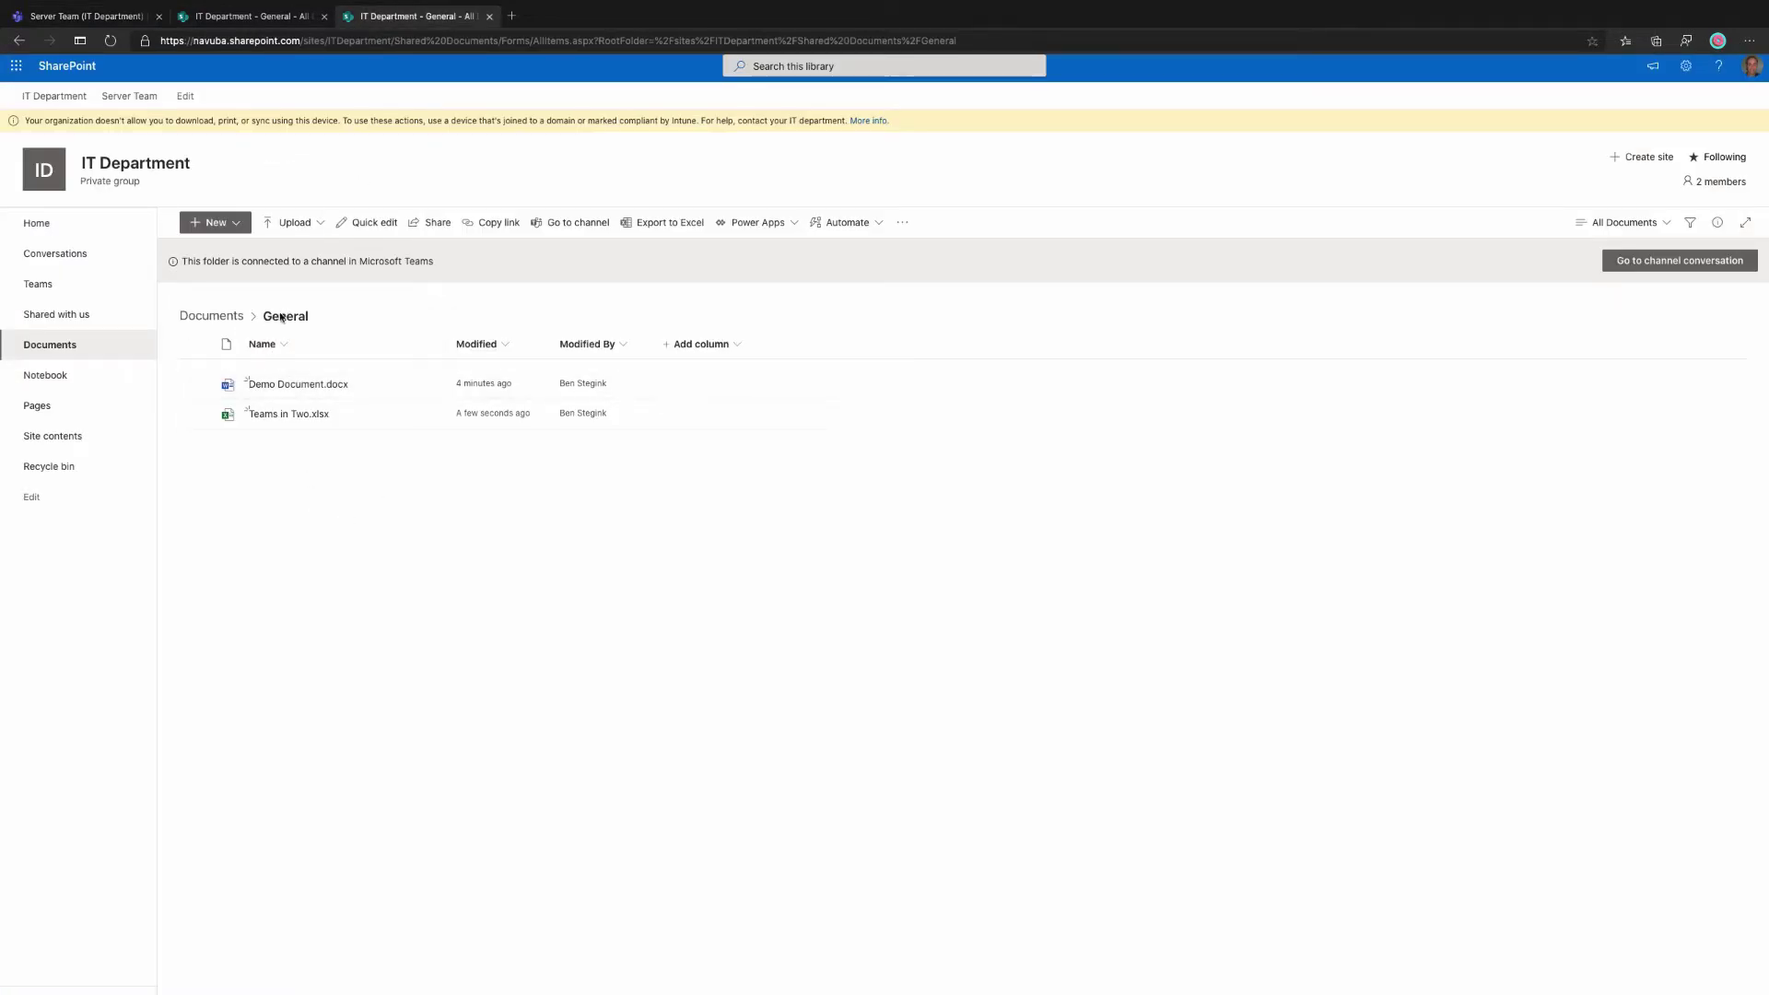
left_click(217, 317)
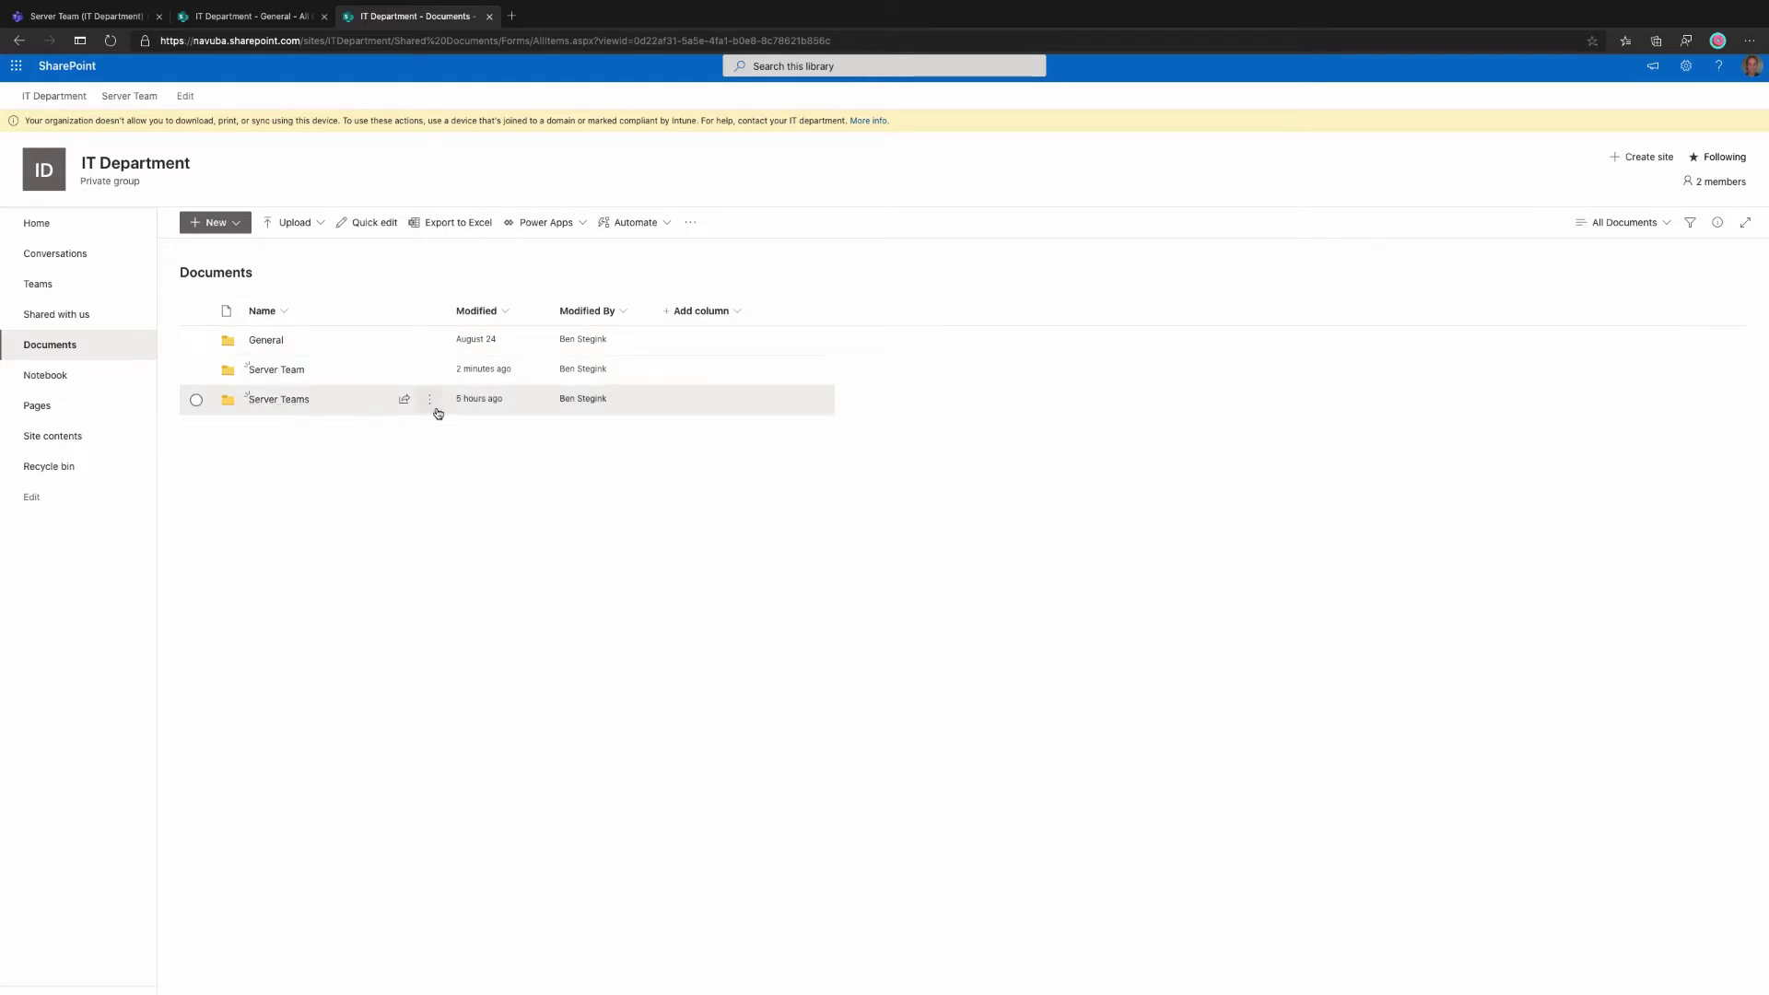
left_click(435, 403)
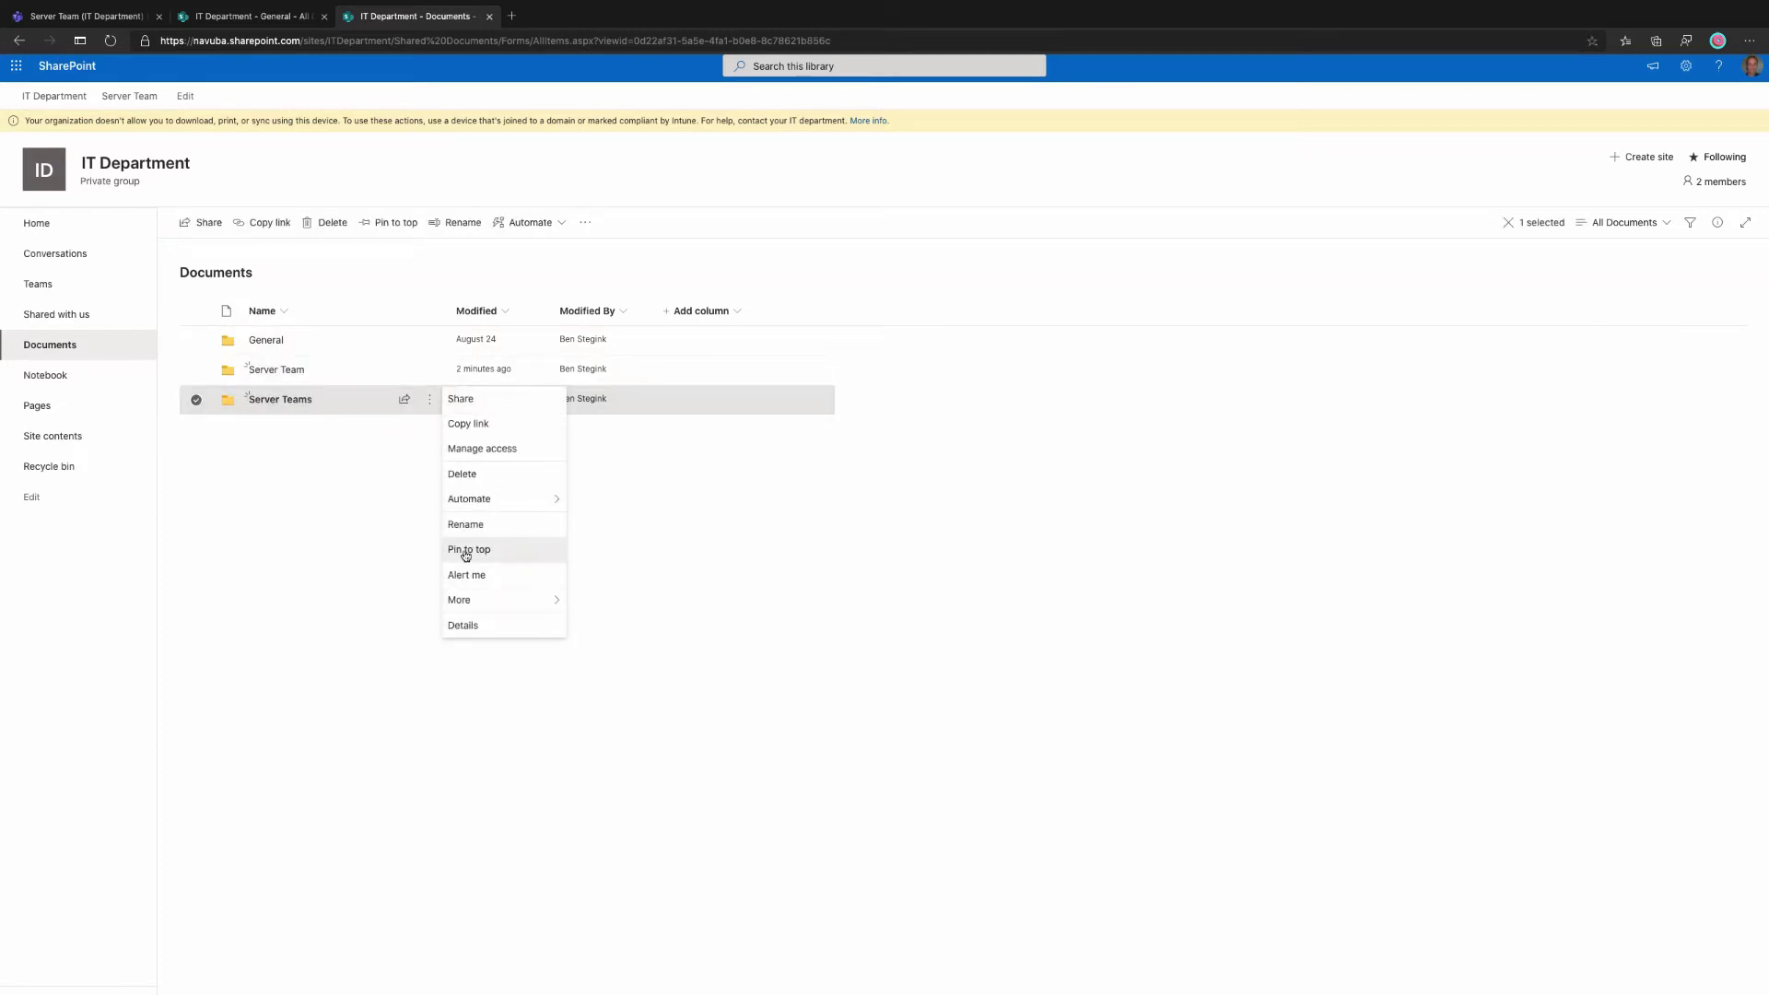
left_click(327, 436)
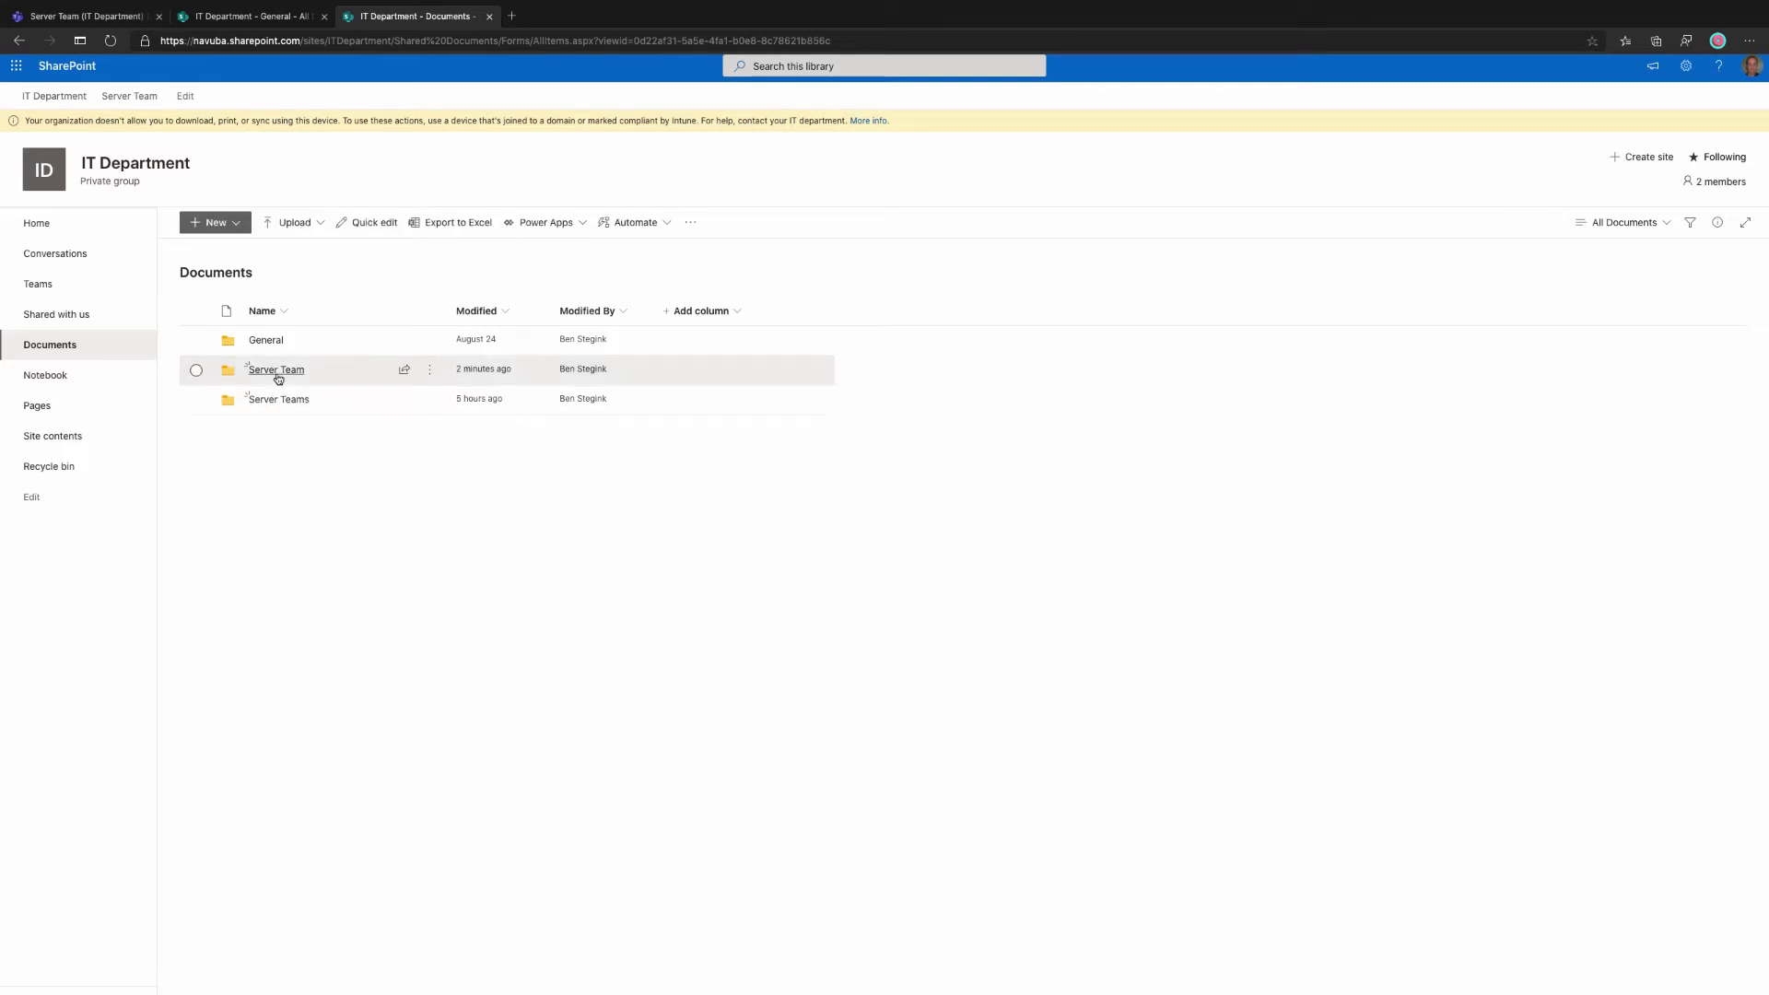
left_click(276, 370)
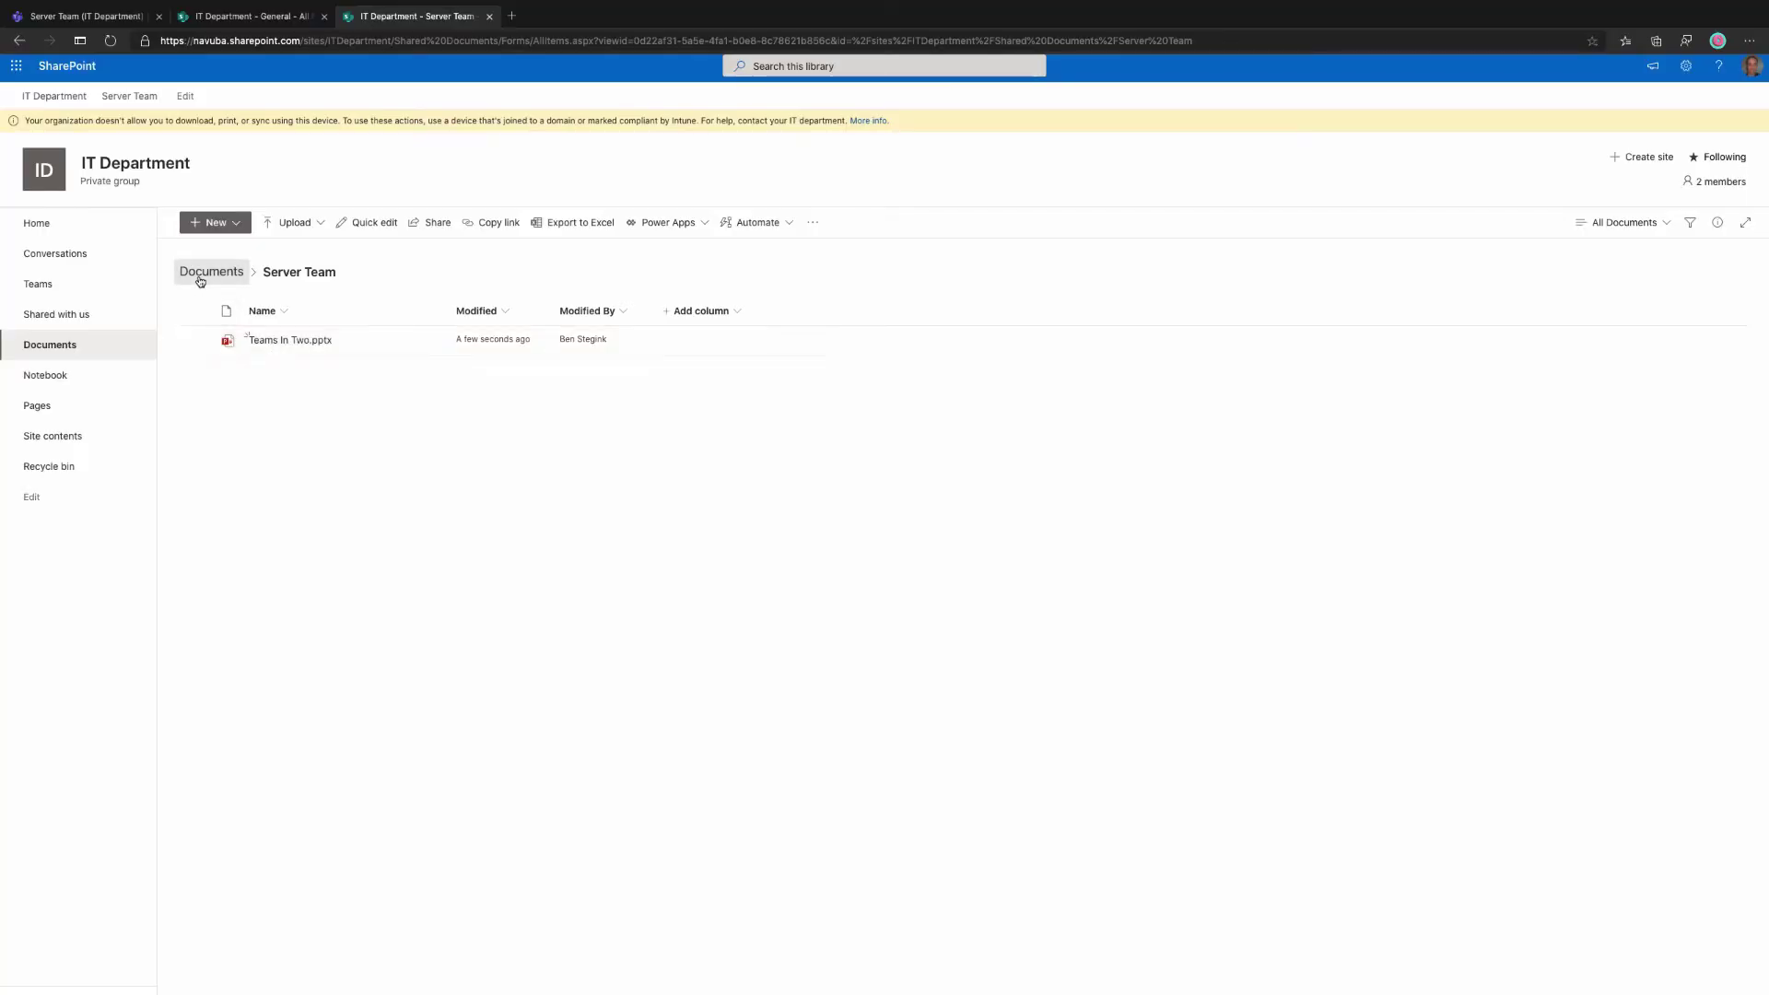
Upload Book1.xlsx from the Desktop to the root of the Documents library
left_click(200, 281)
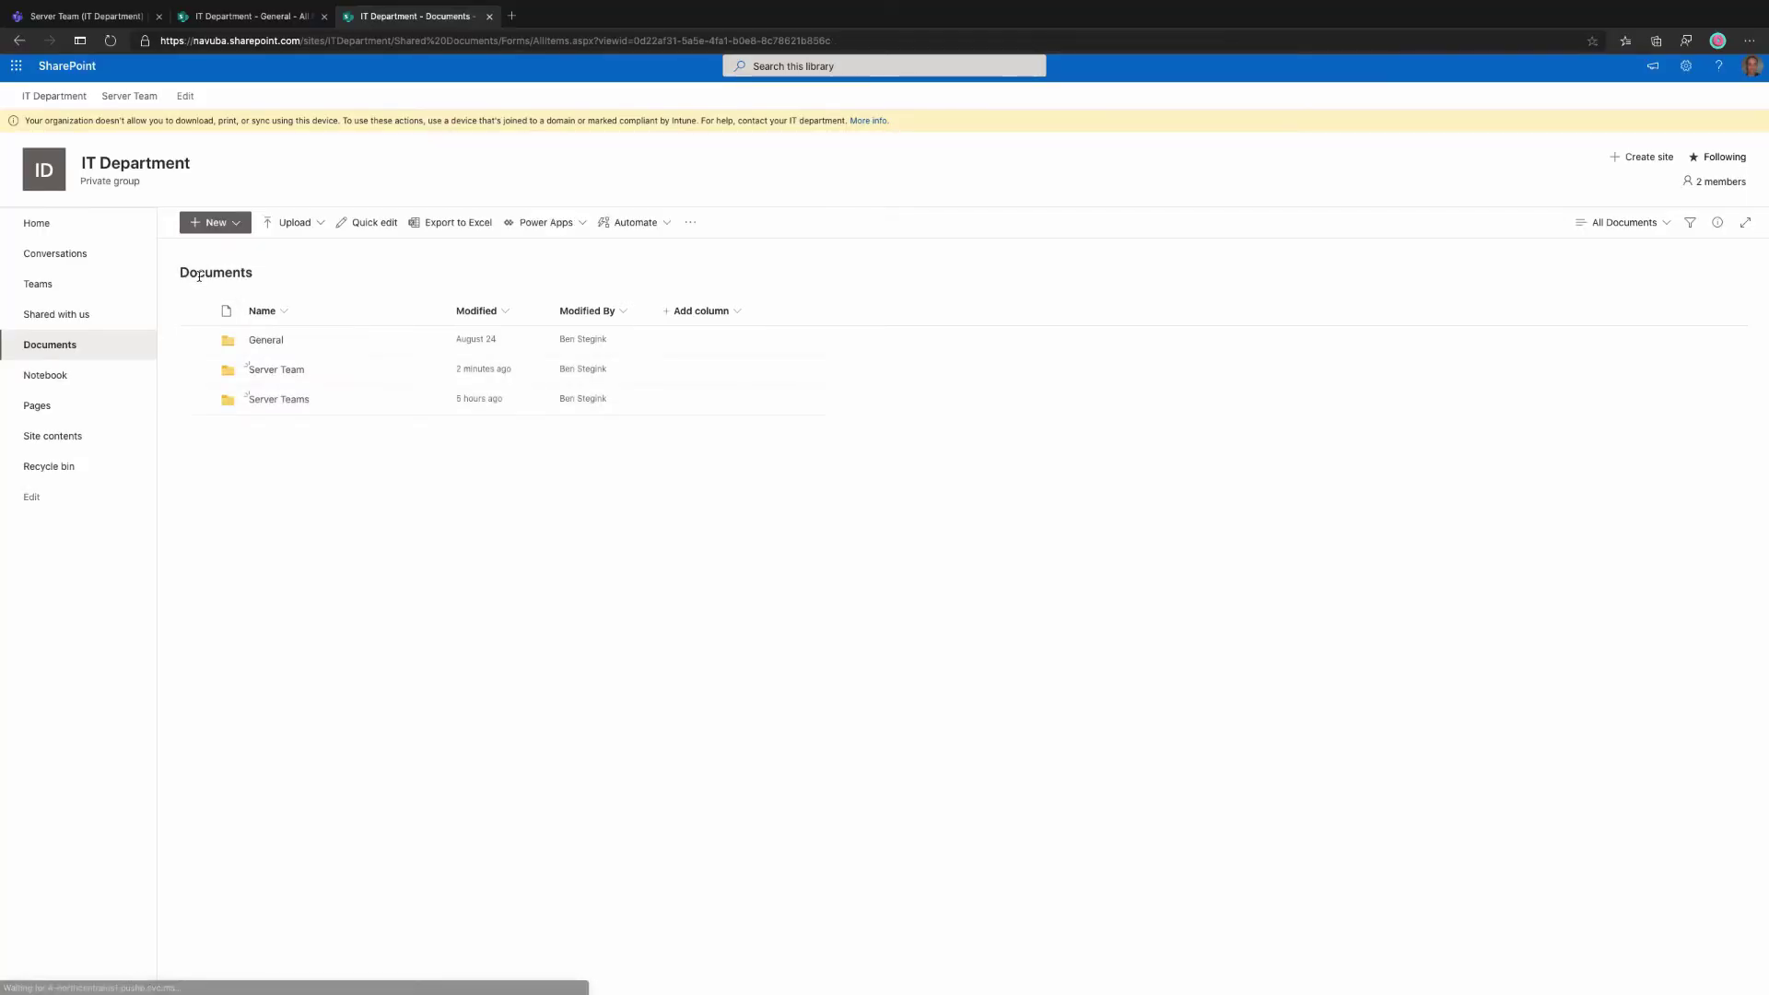
left_click(309, 230)
left_click(304, 249)
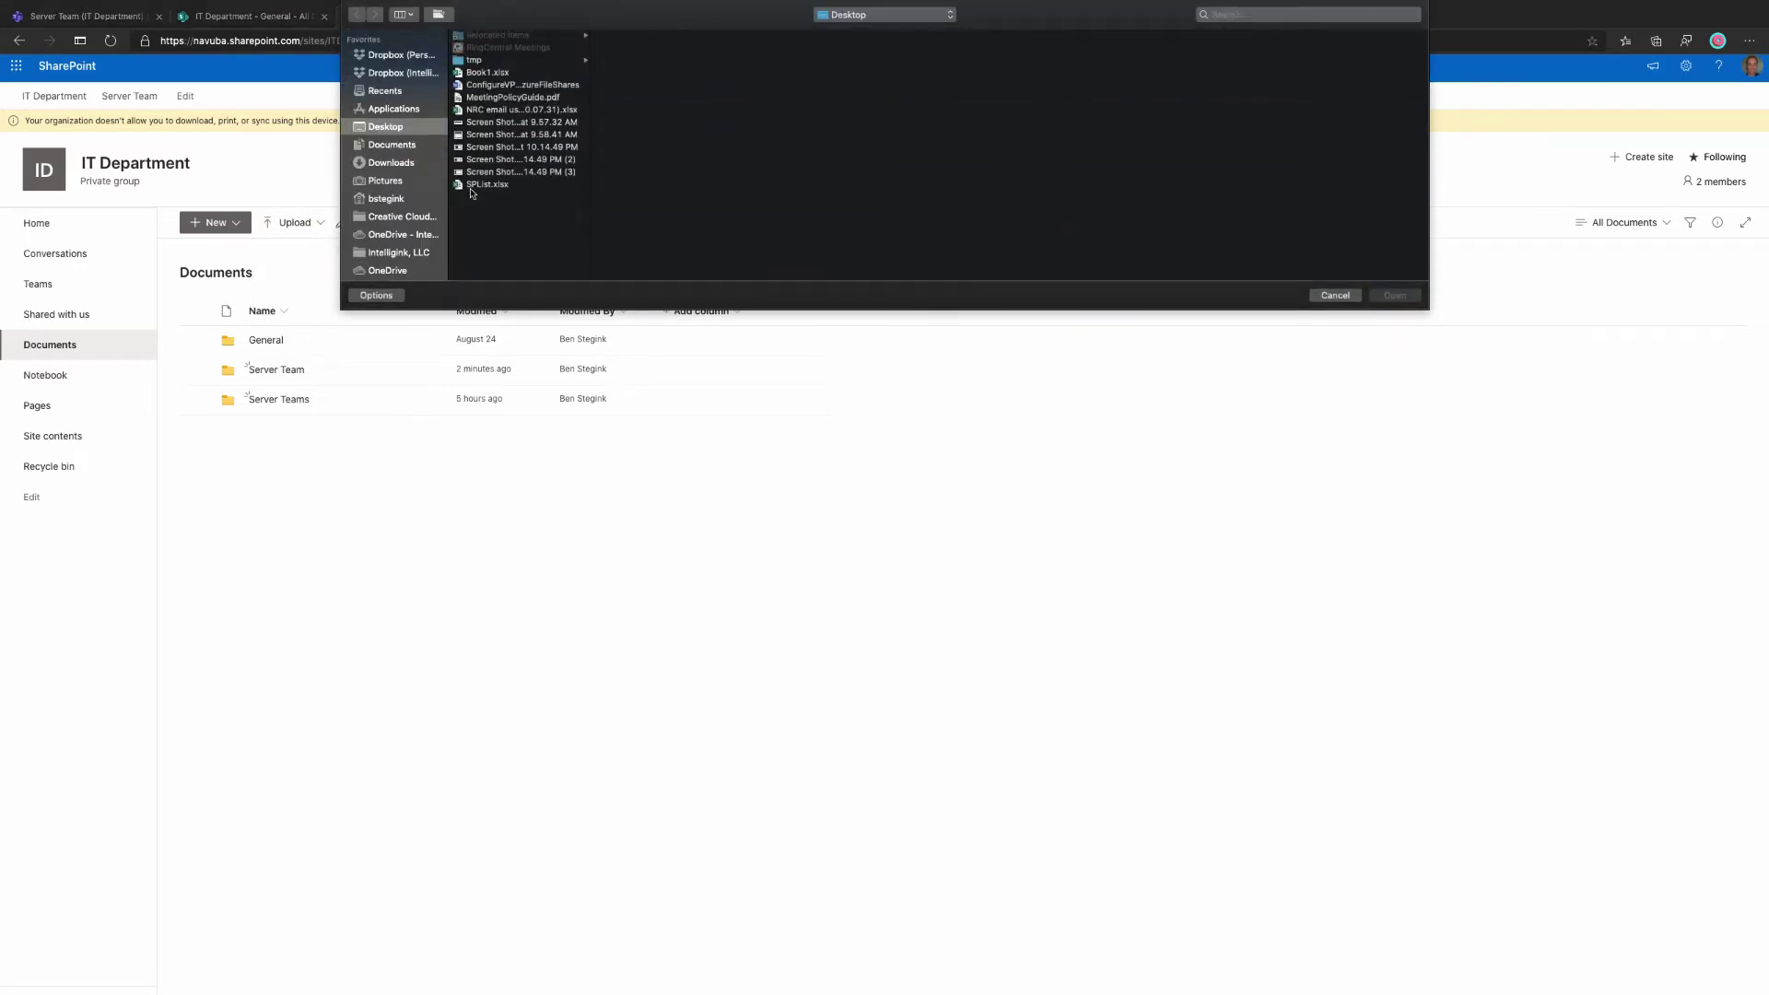
left_click(487, 73)
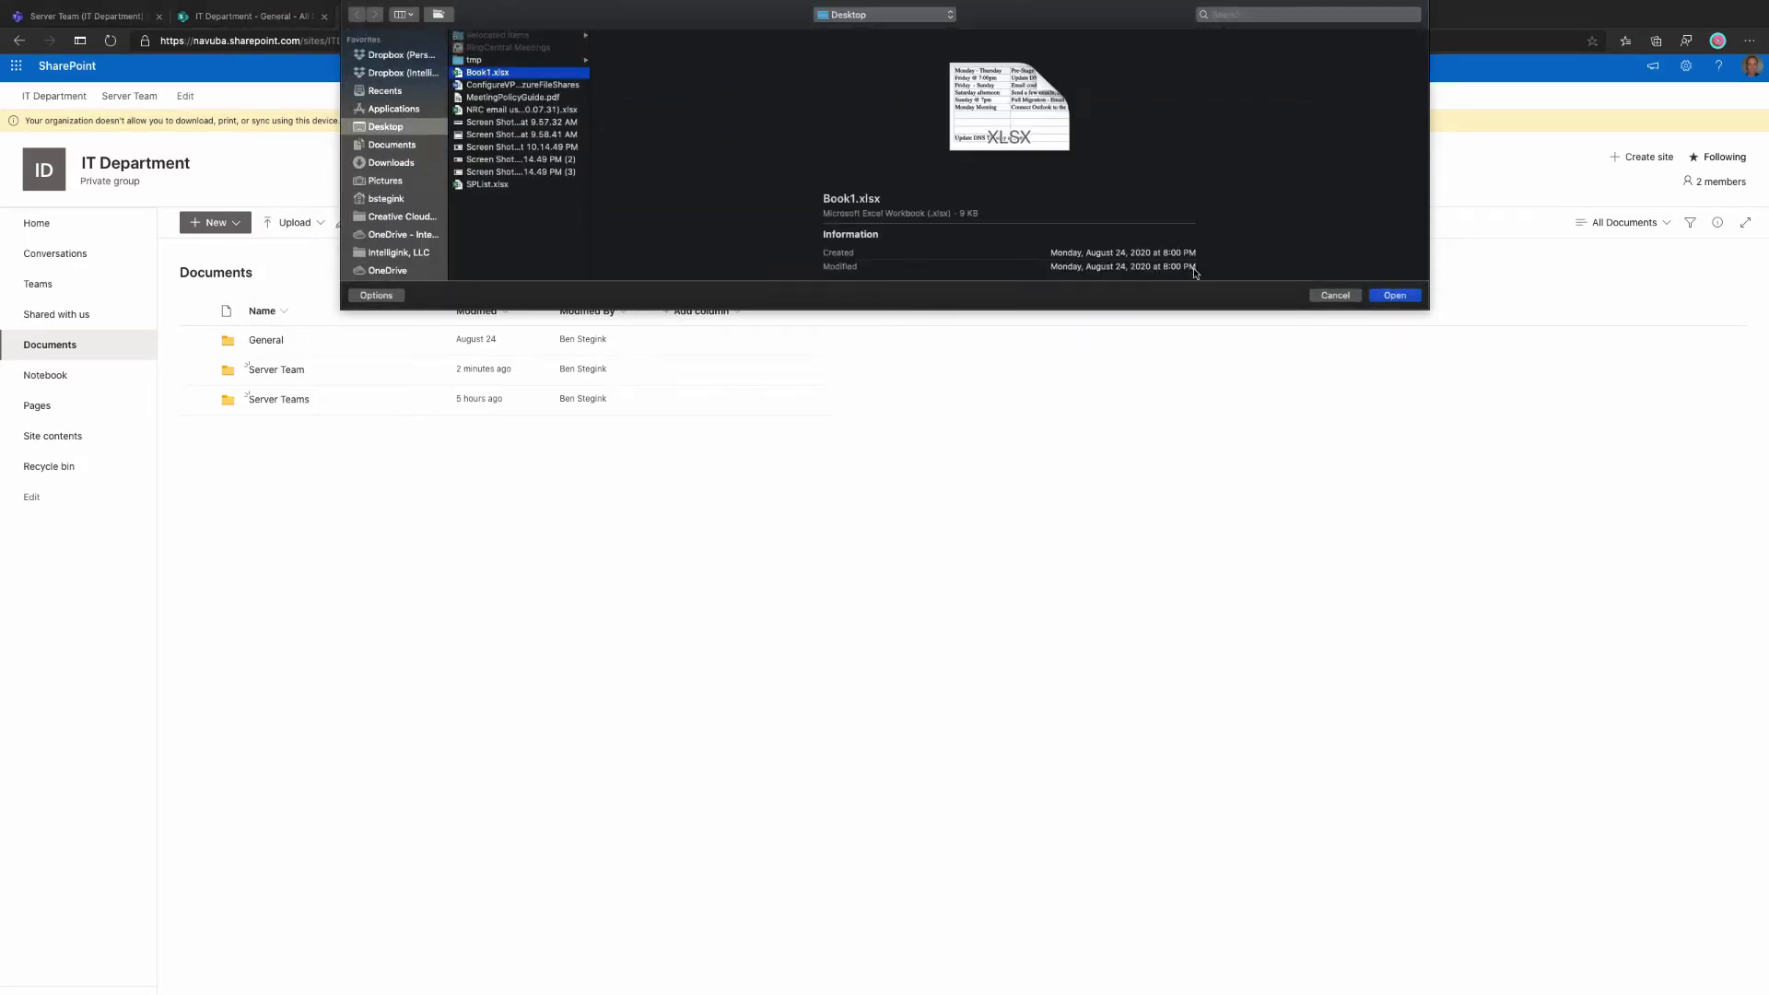
left_click(1383, 296)
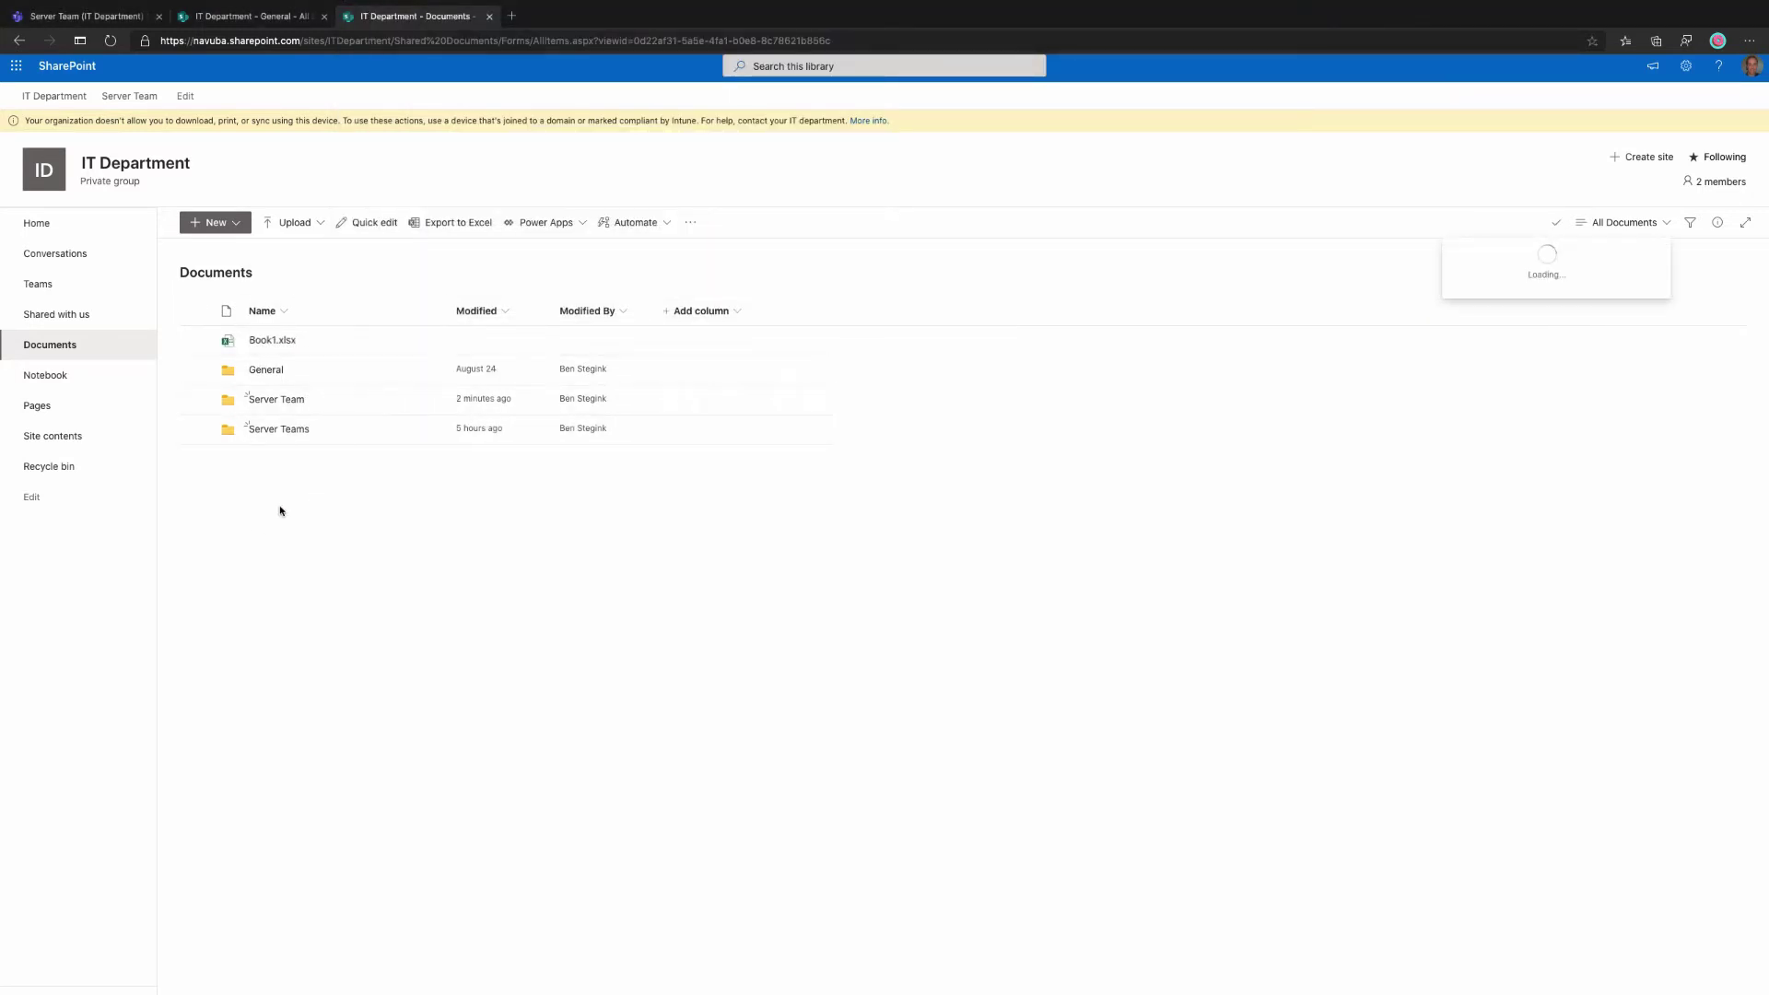
mouse_move(276, 342)
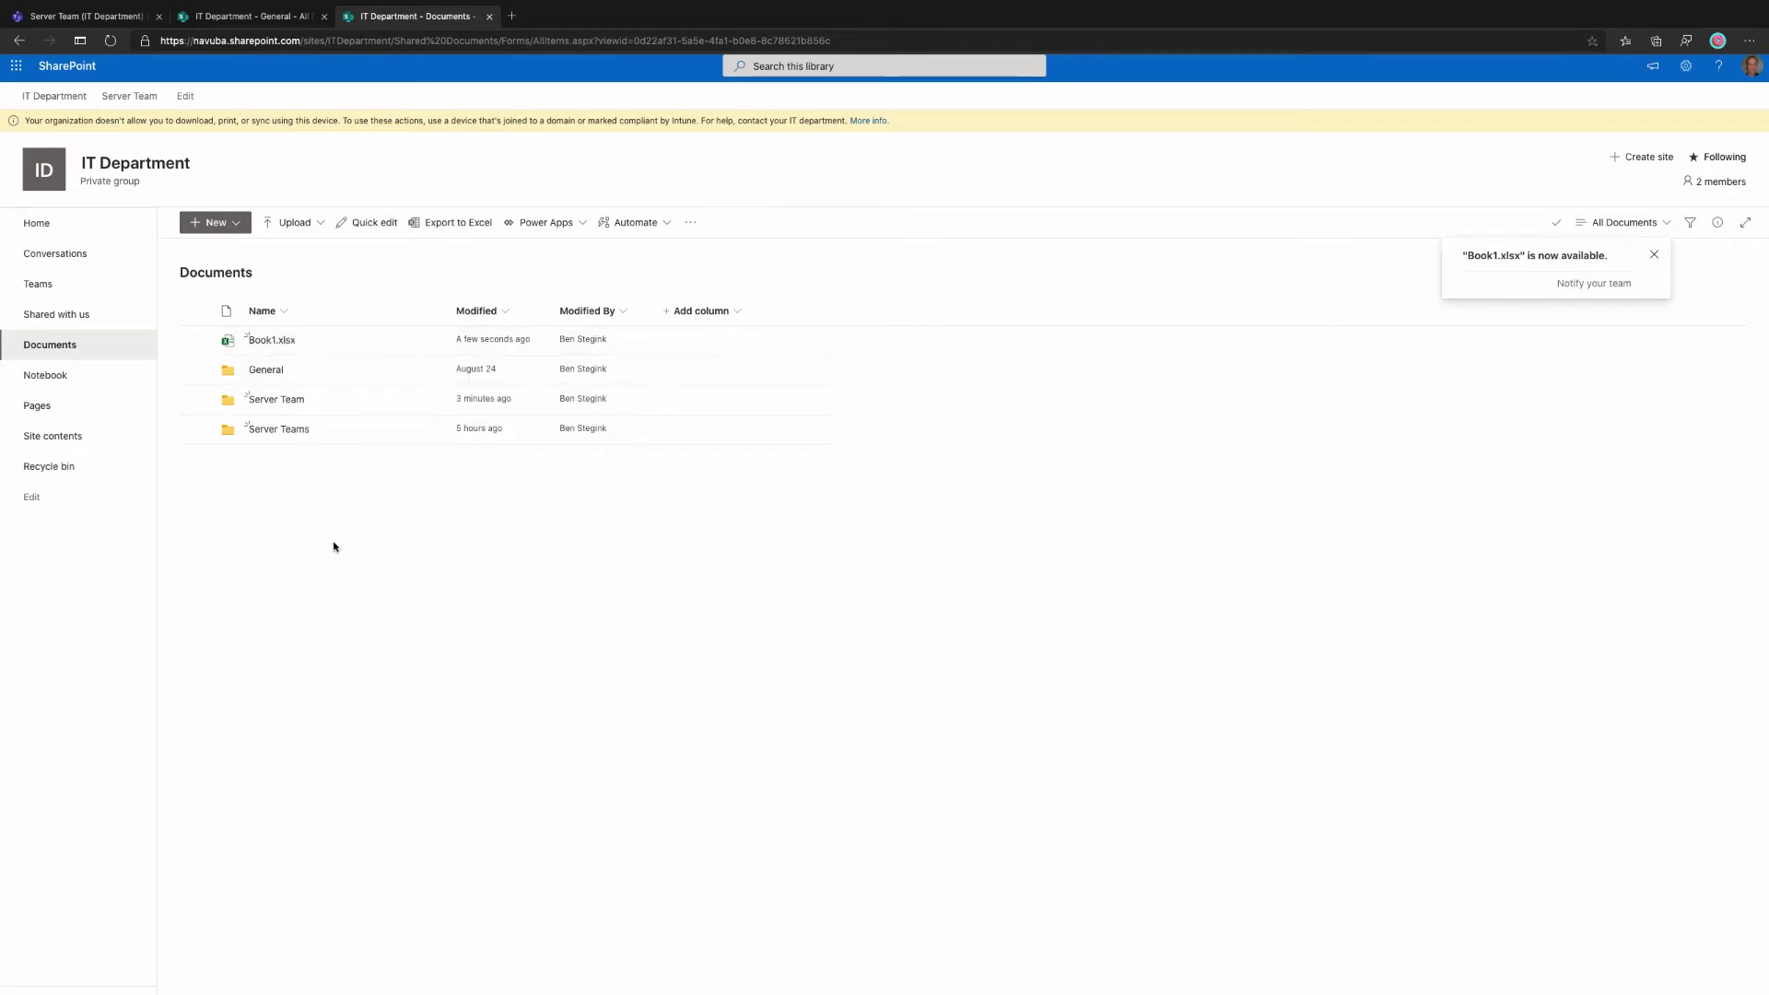
Switch back to Microsoft Teams and reload the Server Team channel's file list
left_click(89, 14)
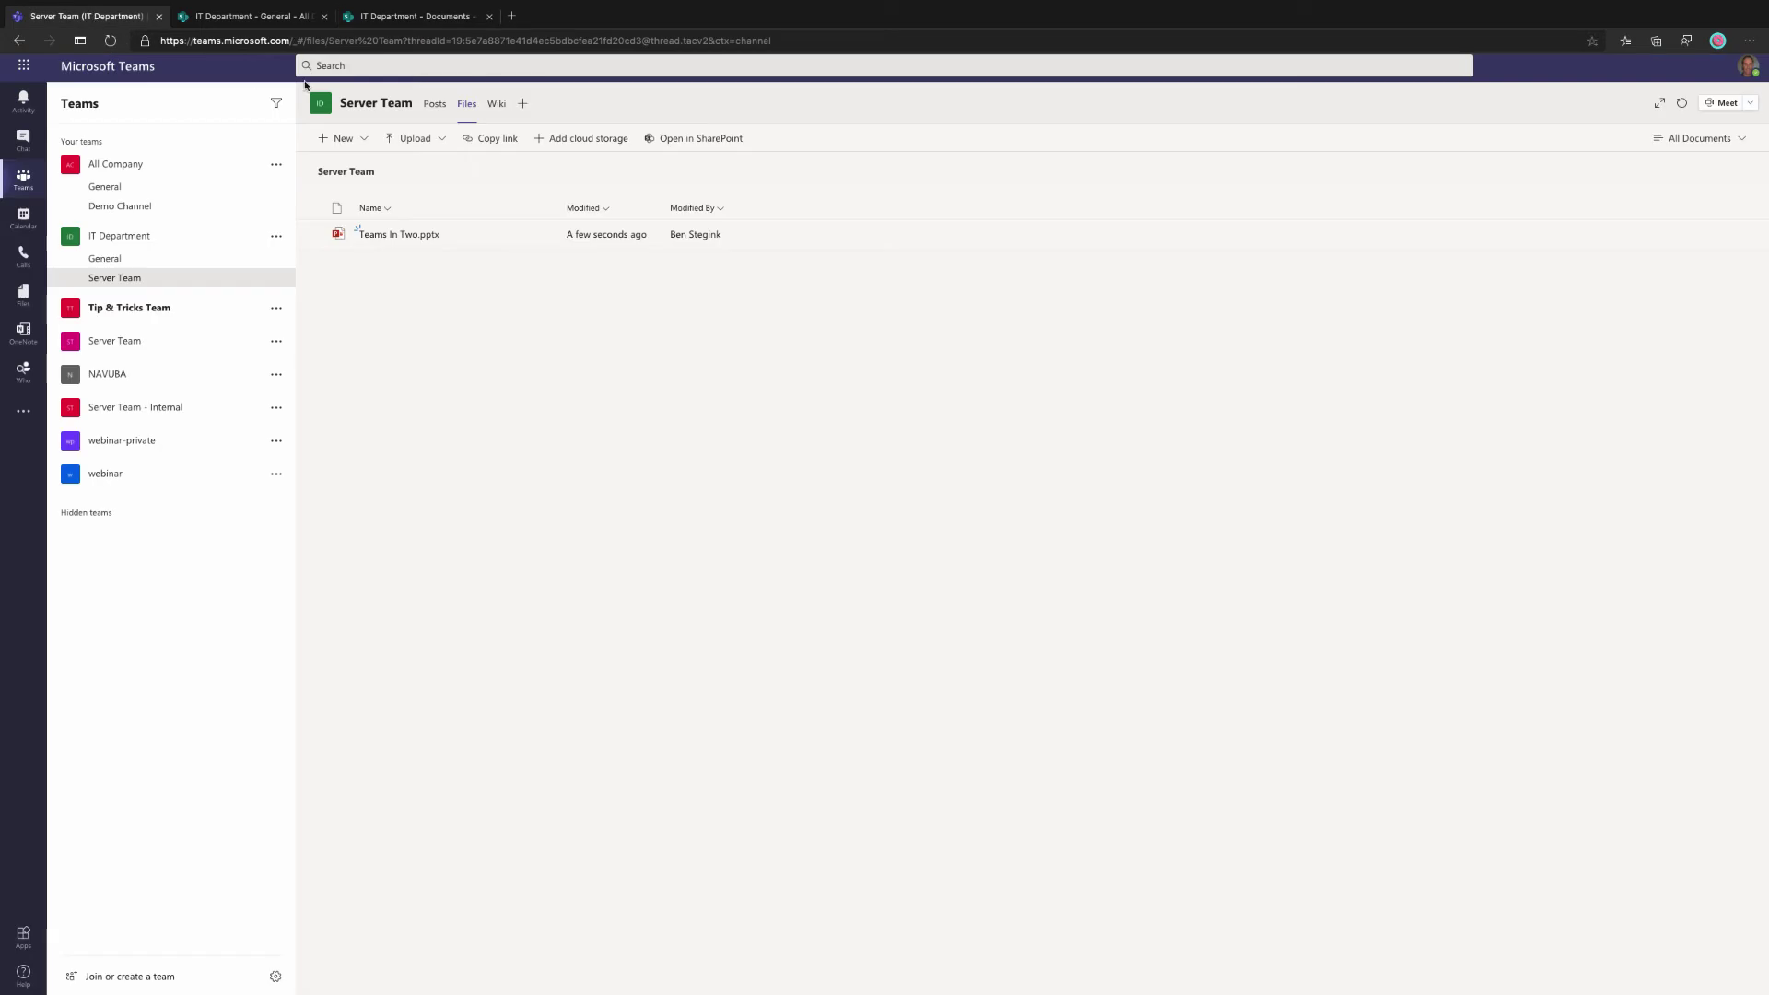
left_click(398, 40)
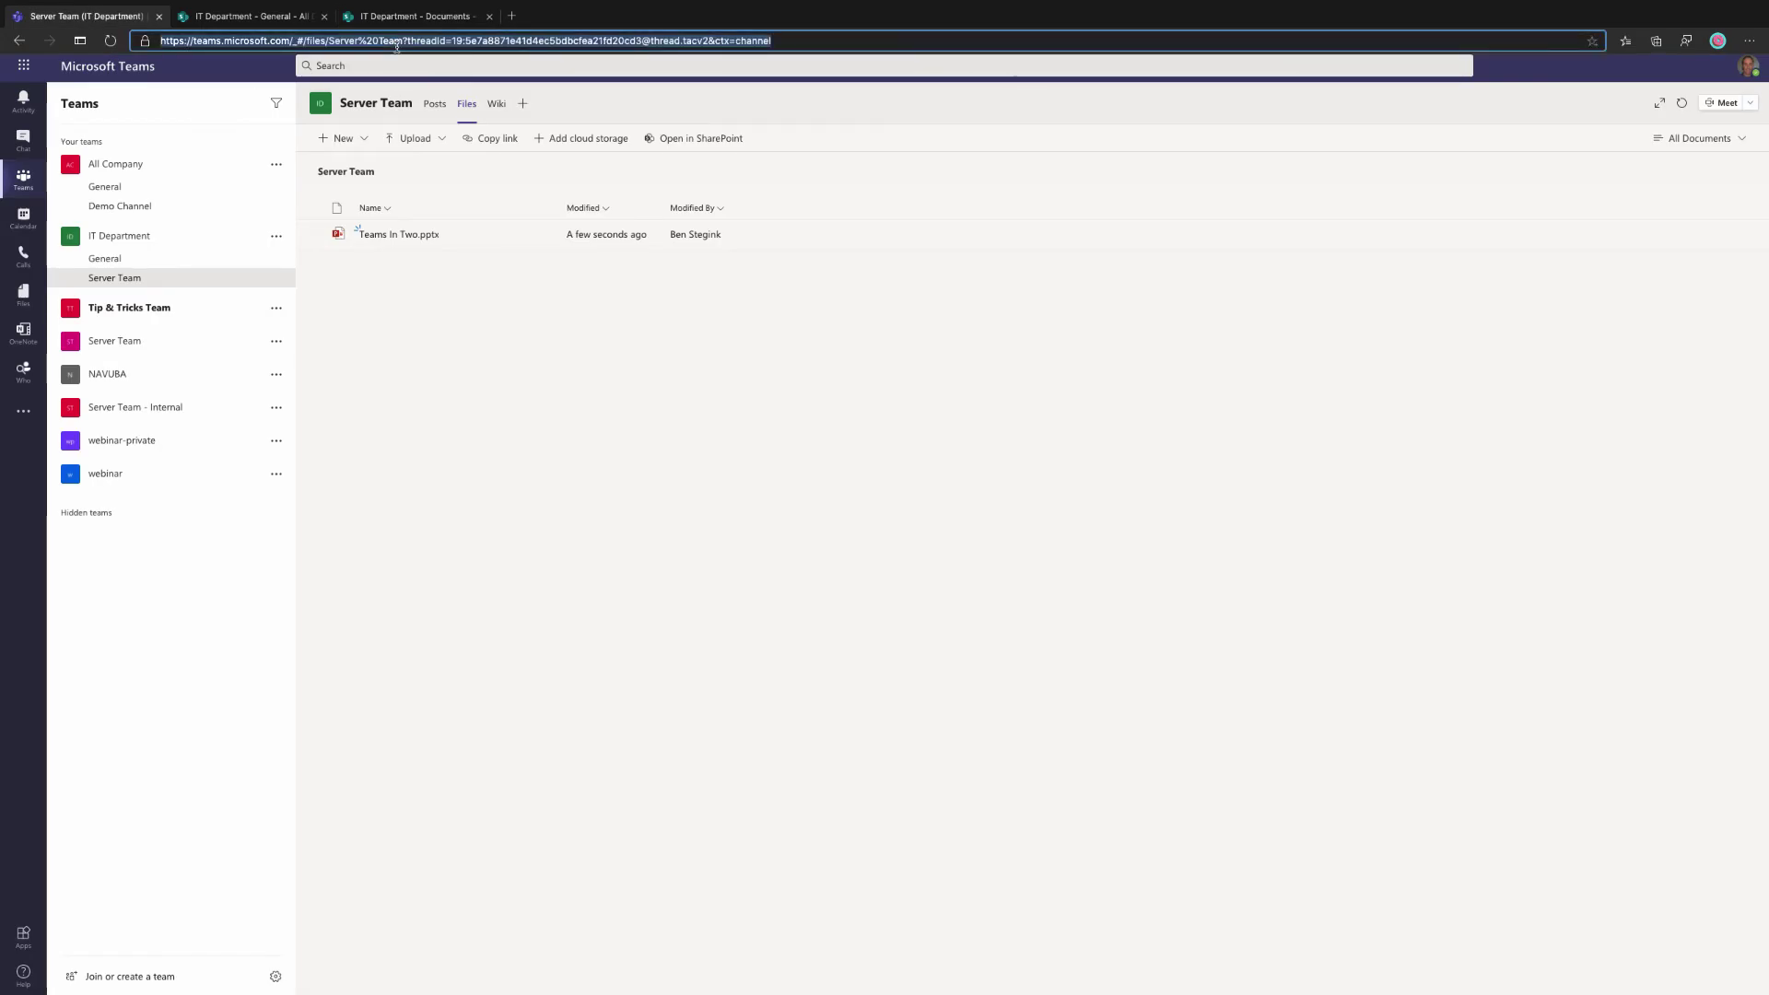
key("Return")
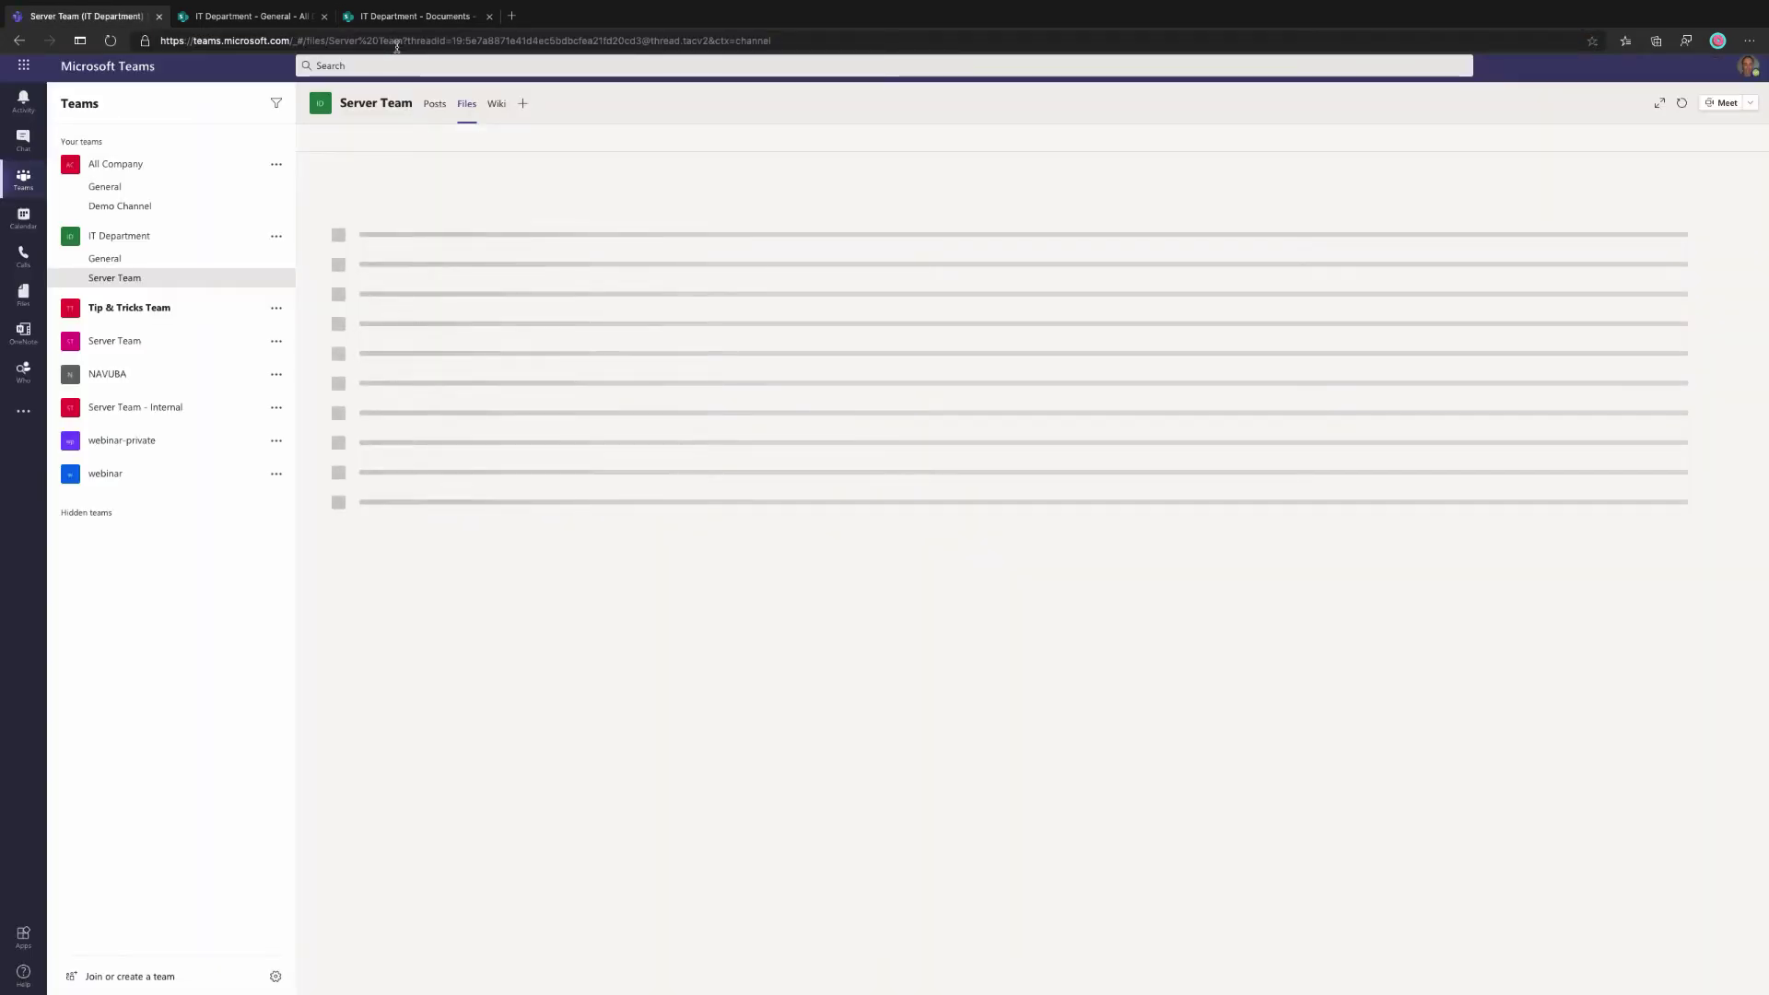
Open the General channel of the IT Department team
left_click(110, 259)
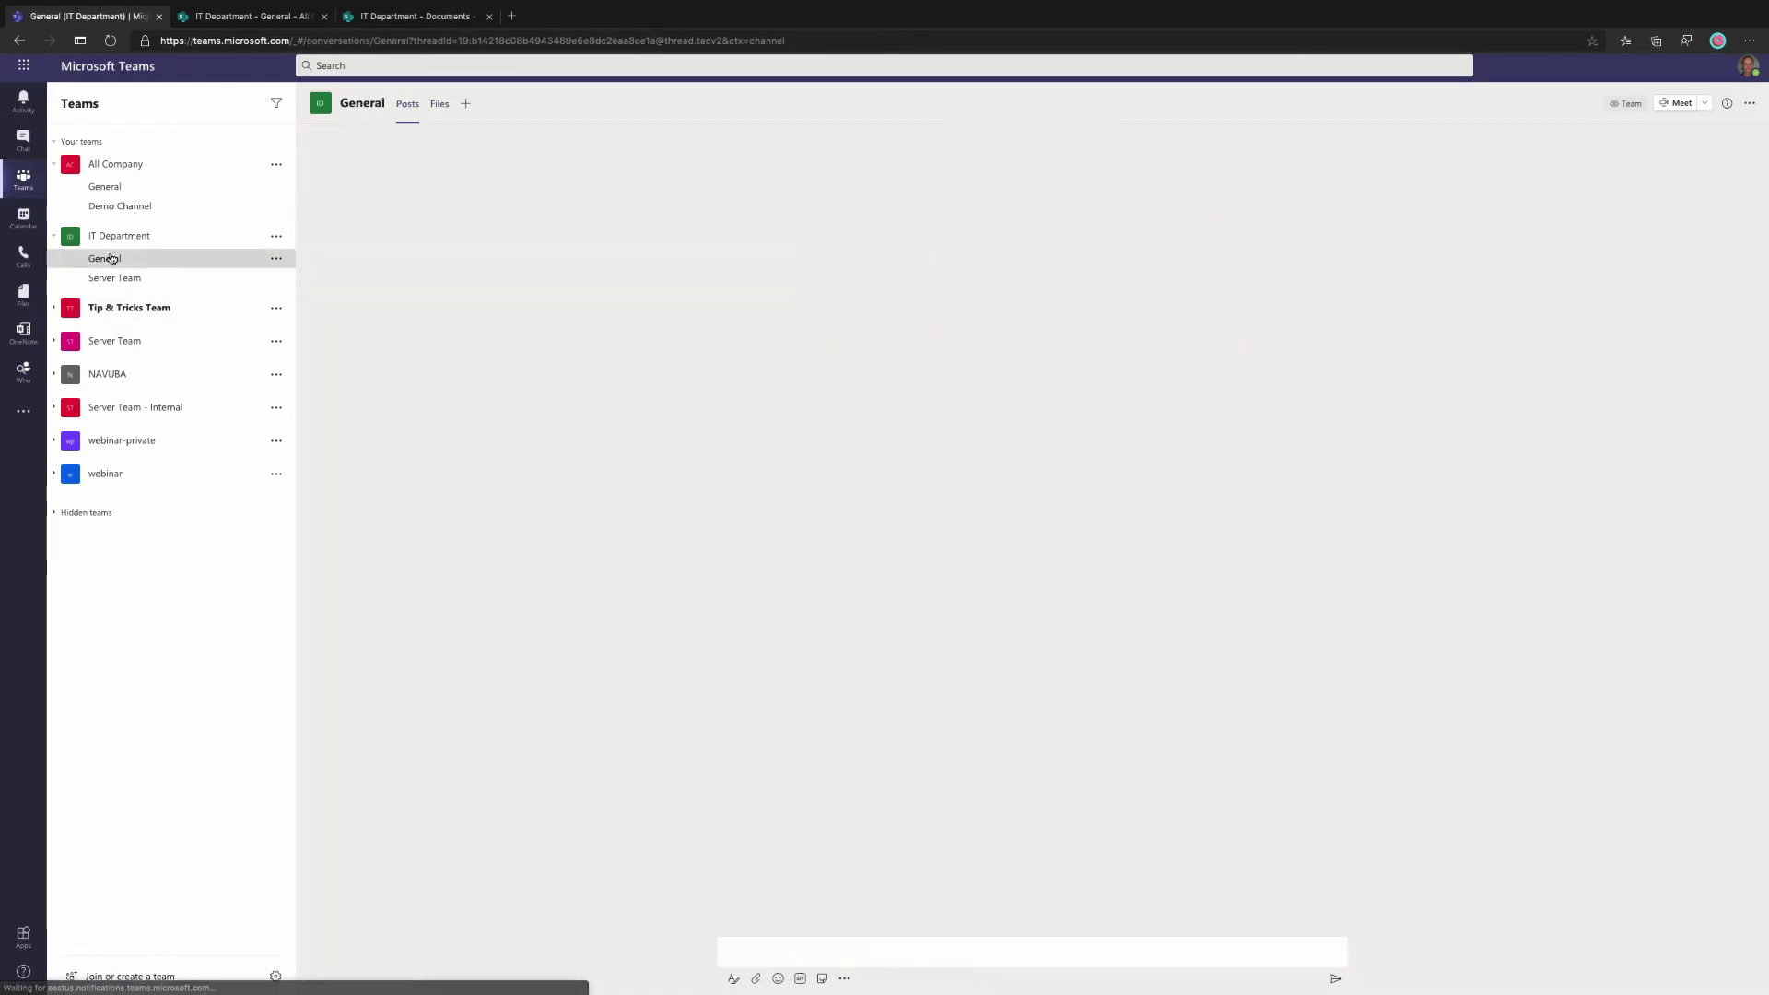
left_click(437, 105)
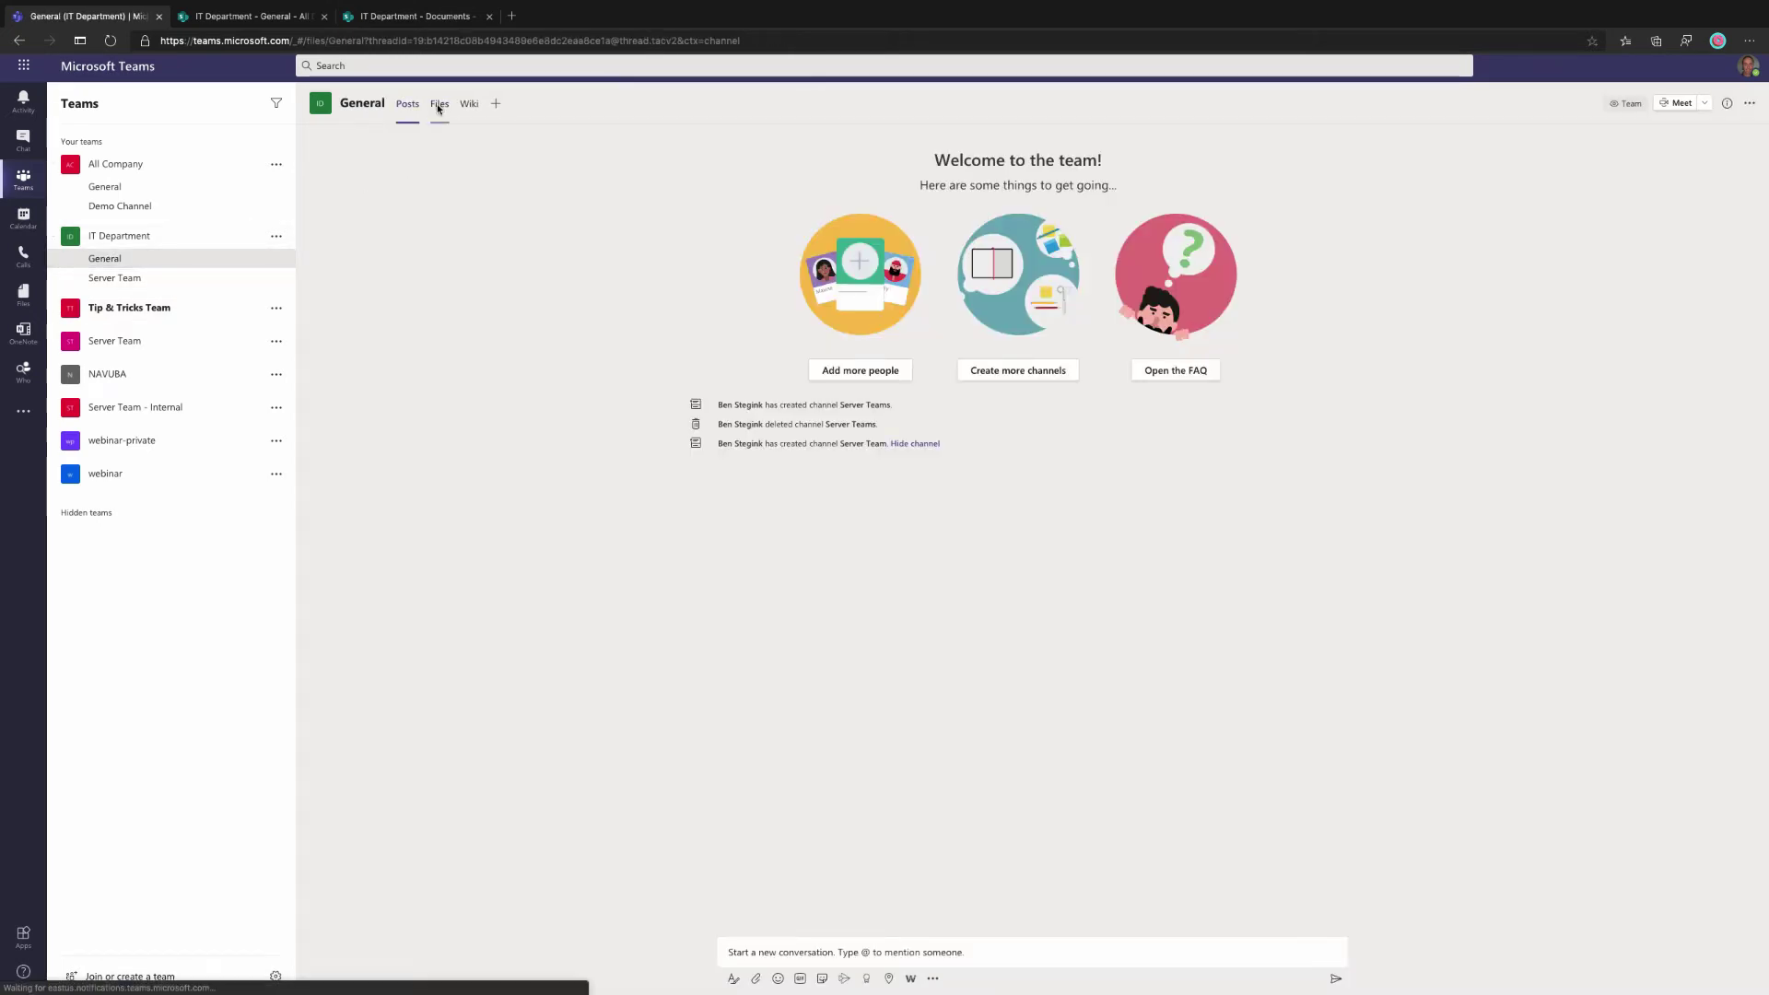
left_click(119, 263)
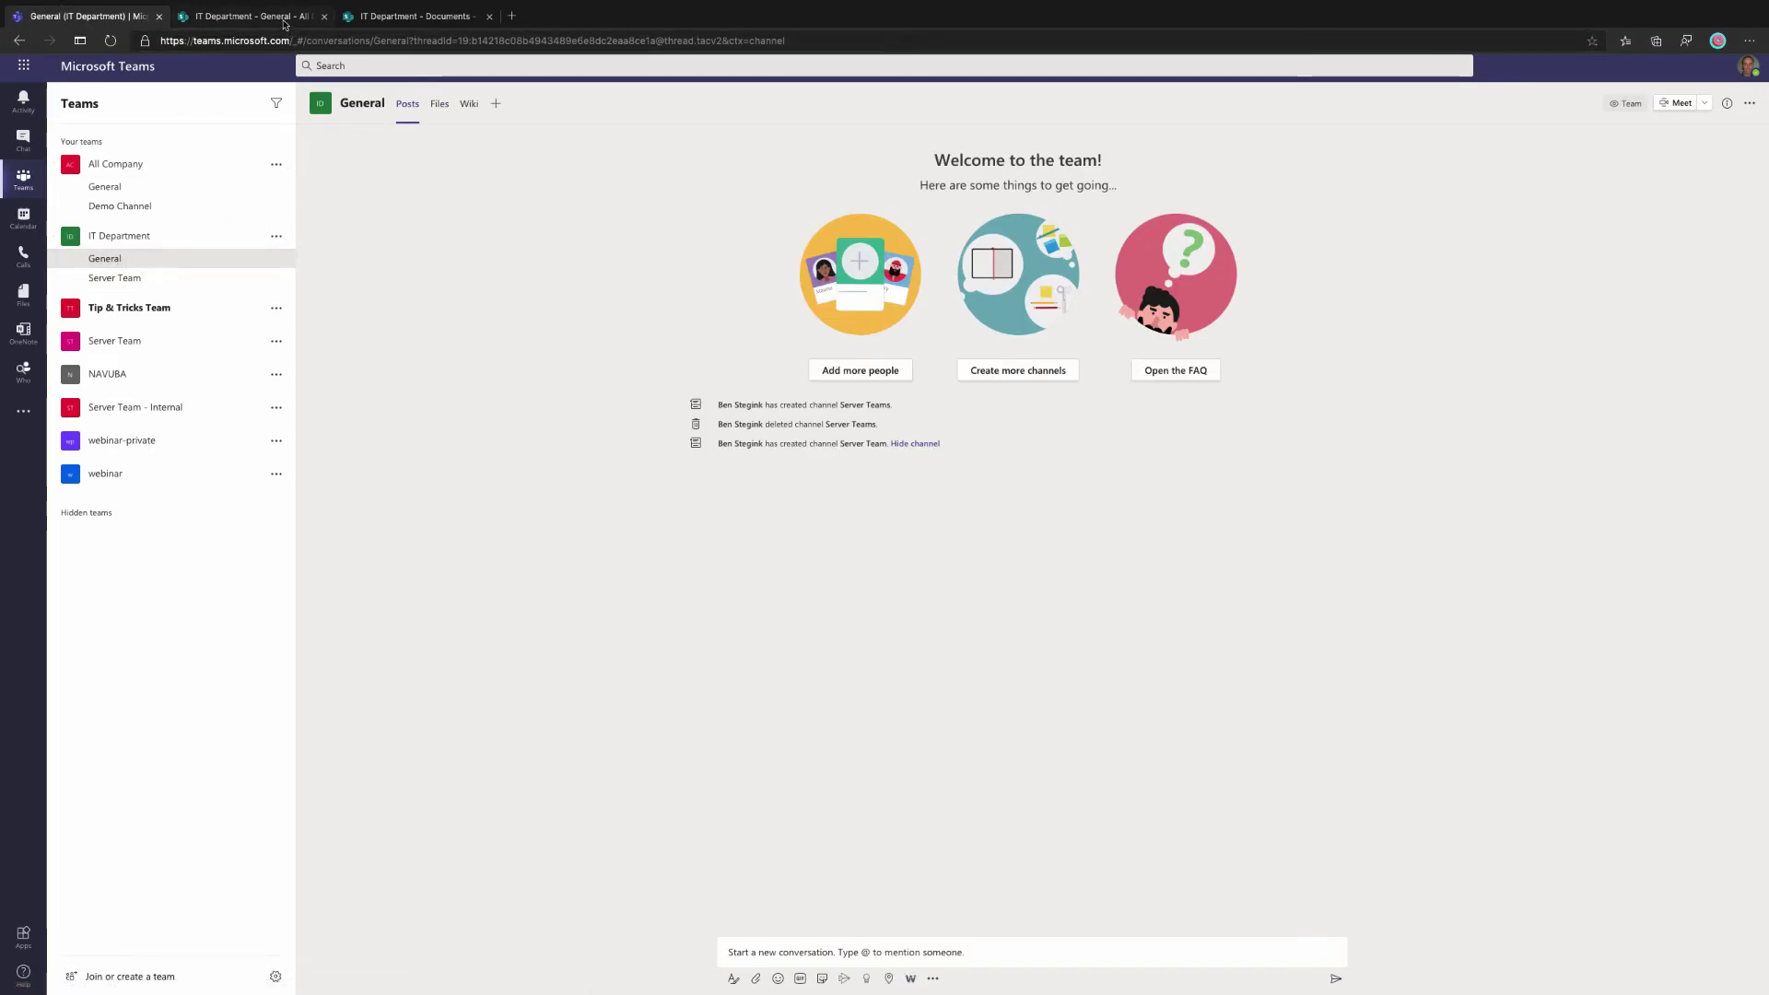
Switch to SharePoint and add a single line of text column named "Teams in Two" to the Documents library
left_click(359, 19)
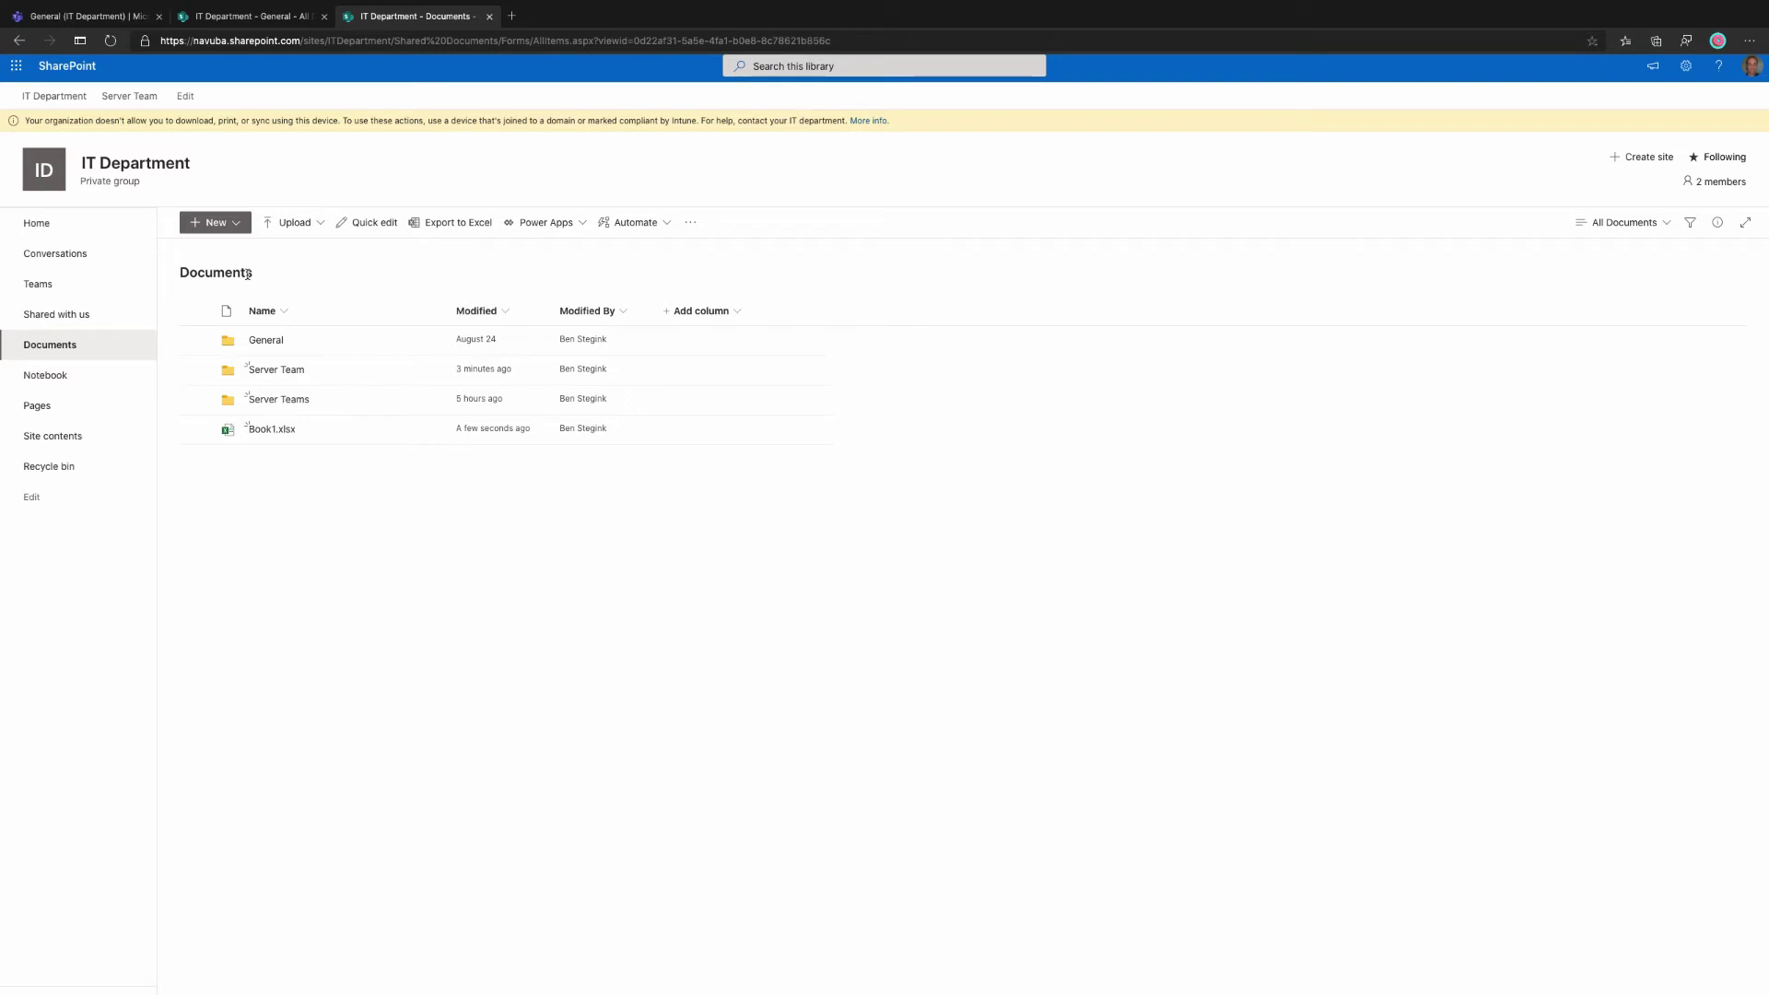
left_click(728, 315)
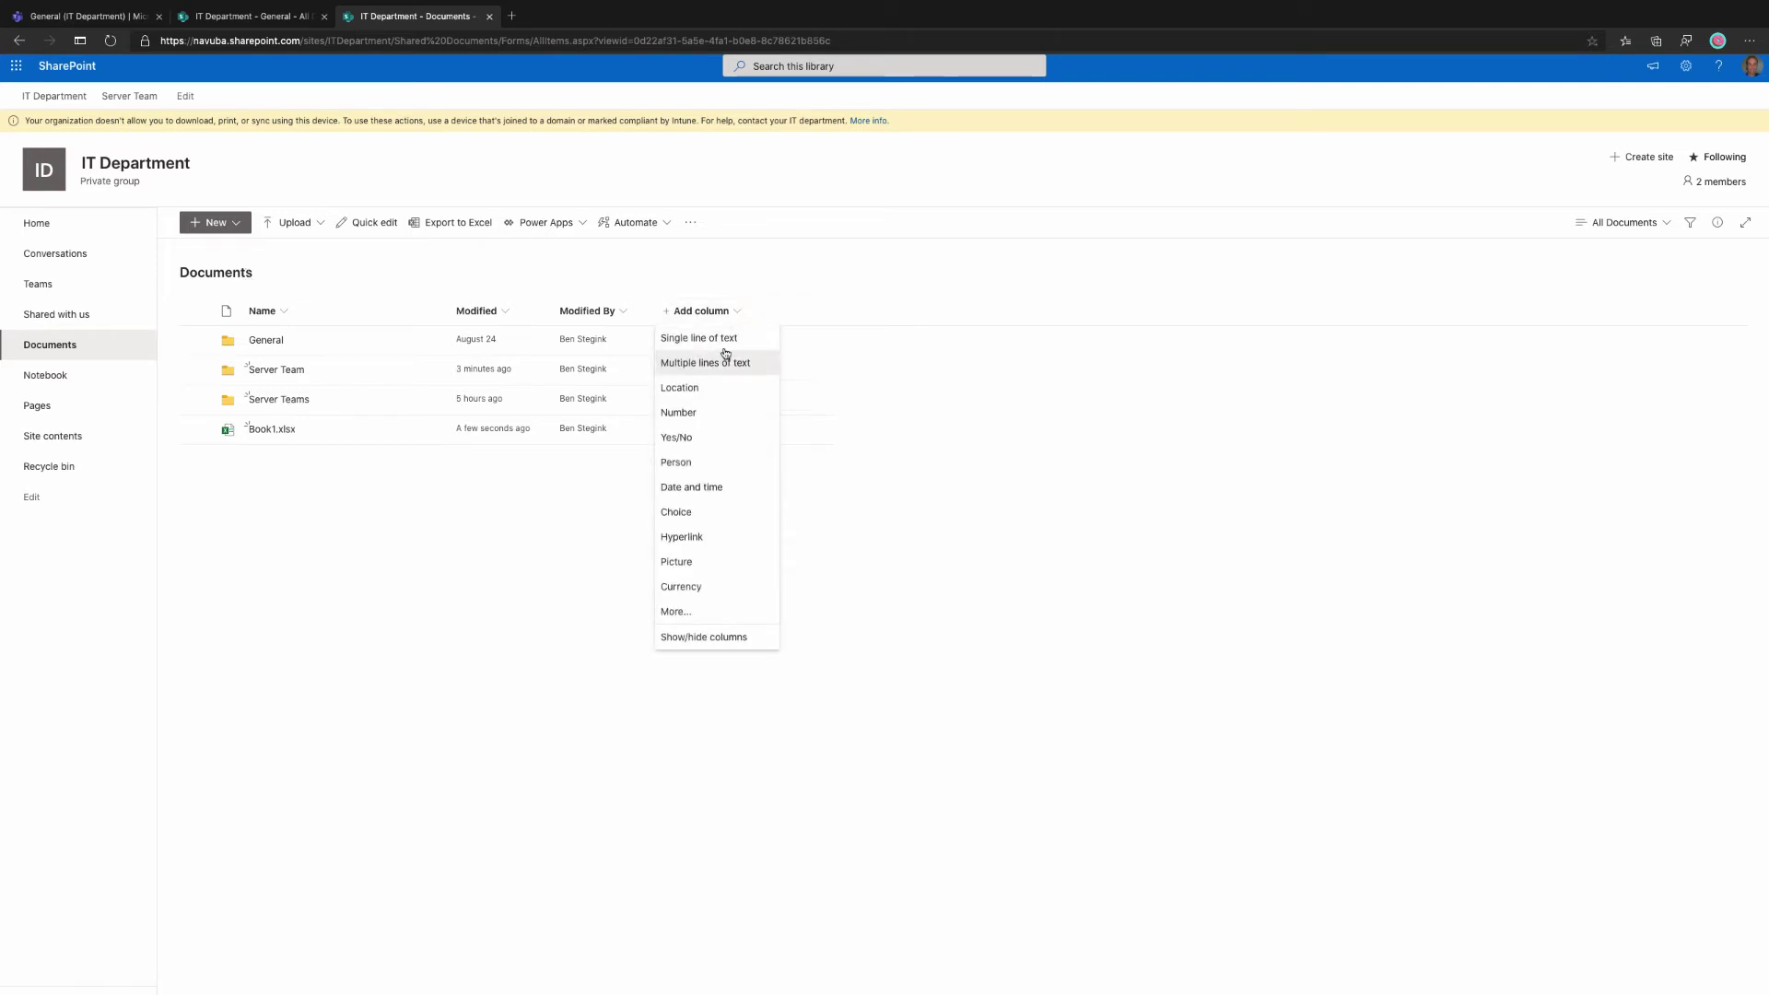
left_click(722, 345)
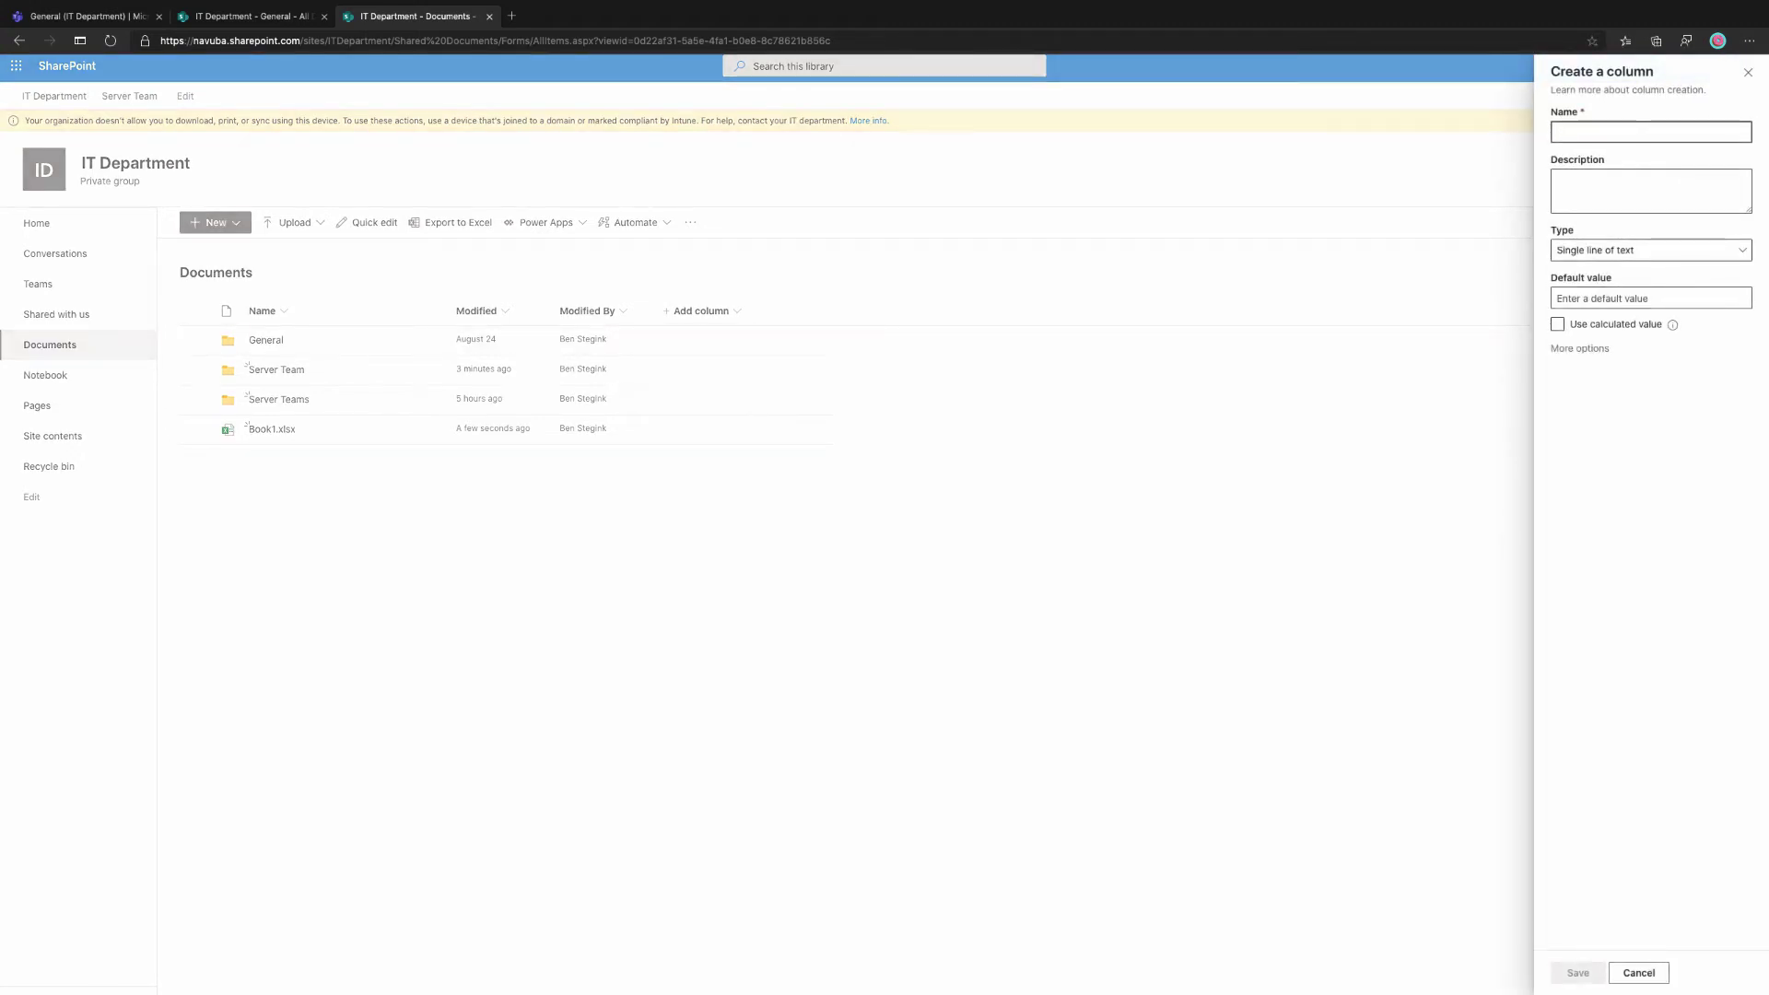
type("Teams in Two")
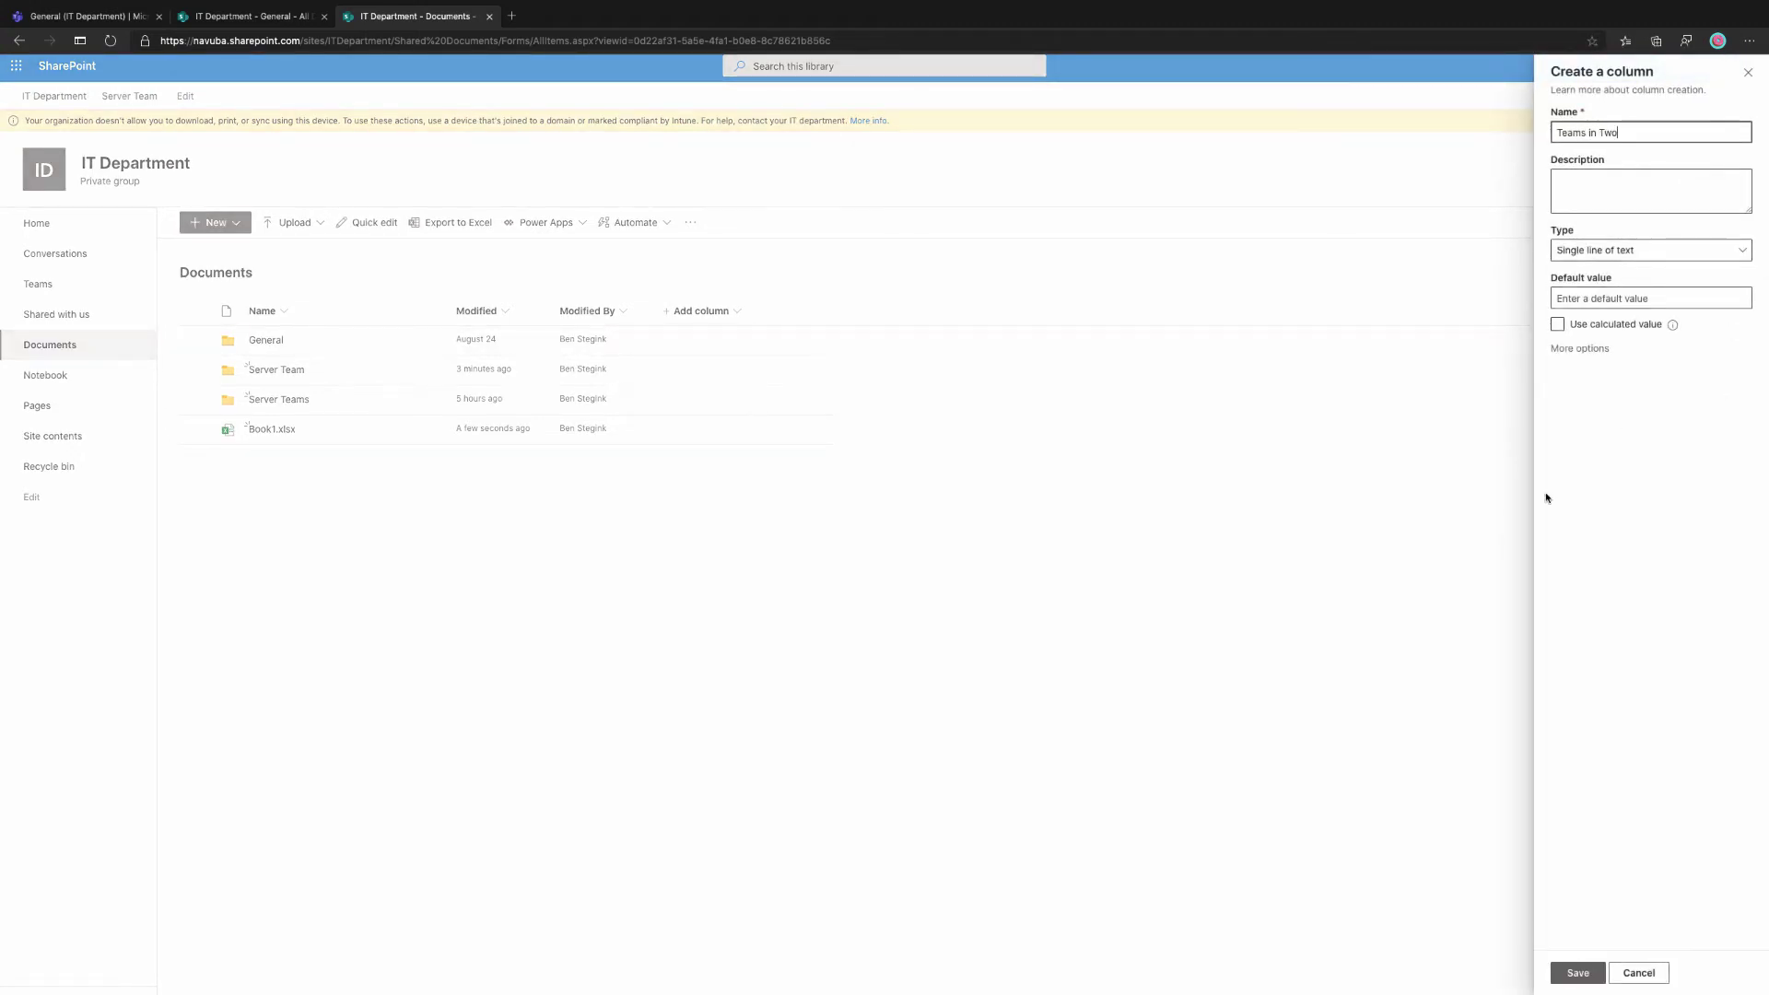
left_click(1573, 974)
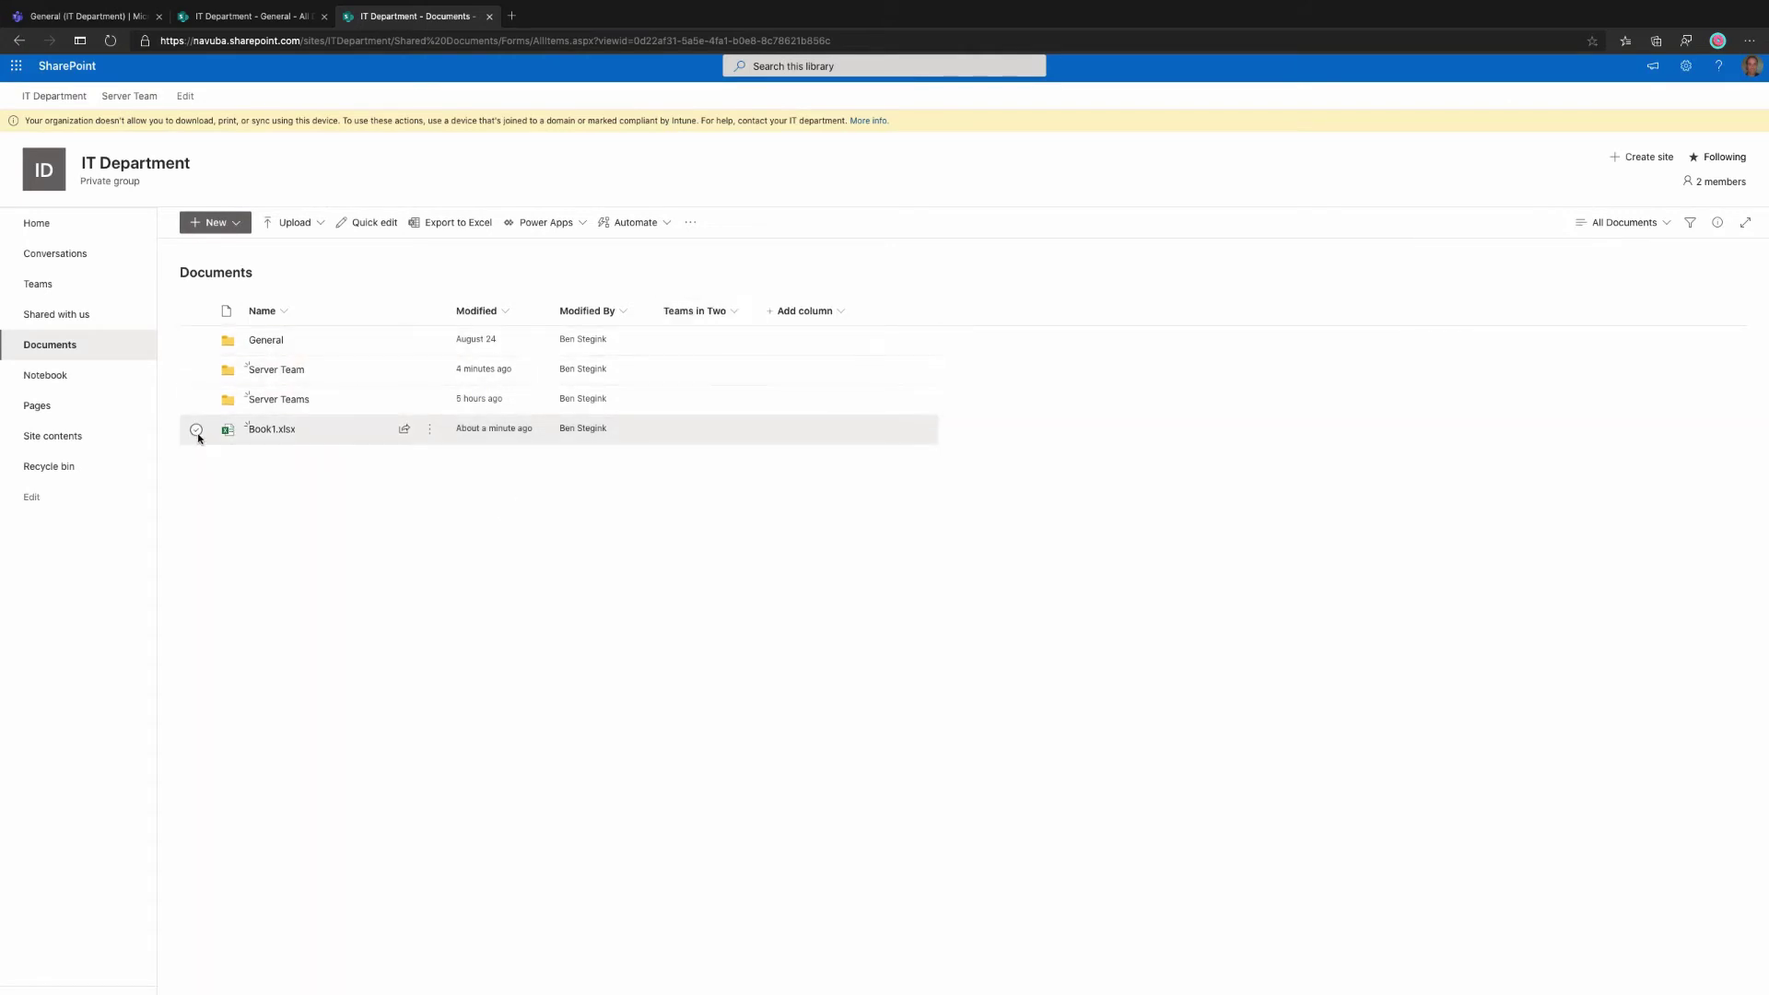
In the General folder, set the Teams in Two property of Demo Document.docx to "Word Document"
left_click(265, 341)
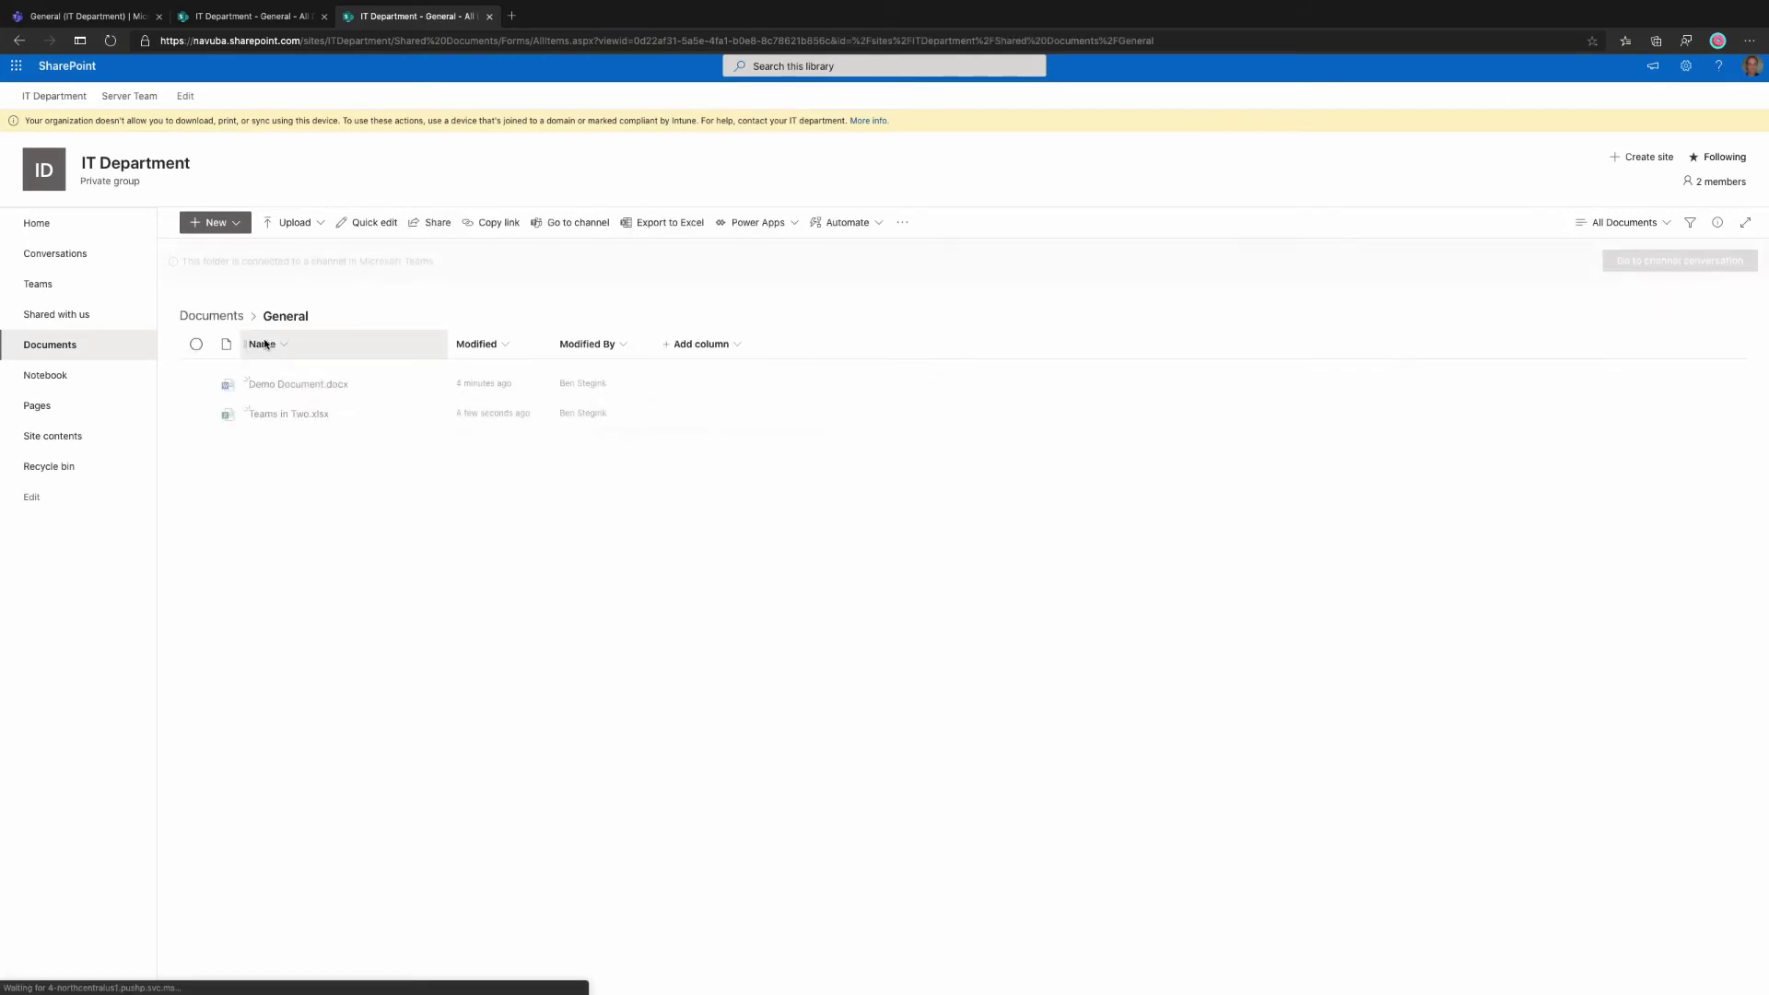
left_click(195, 384)
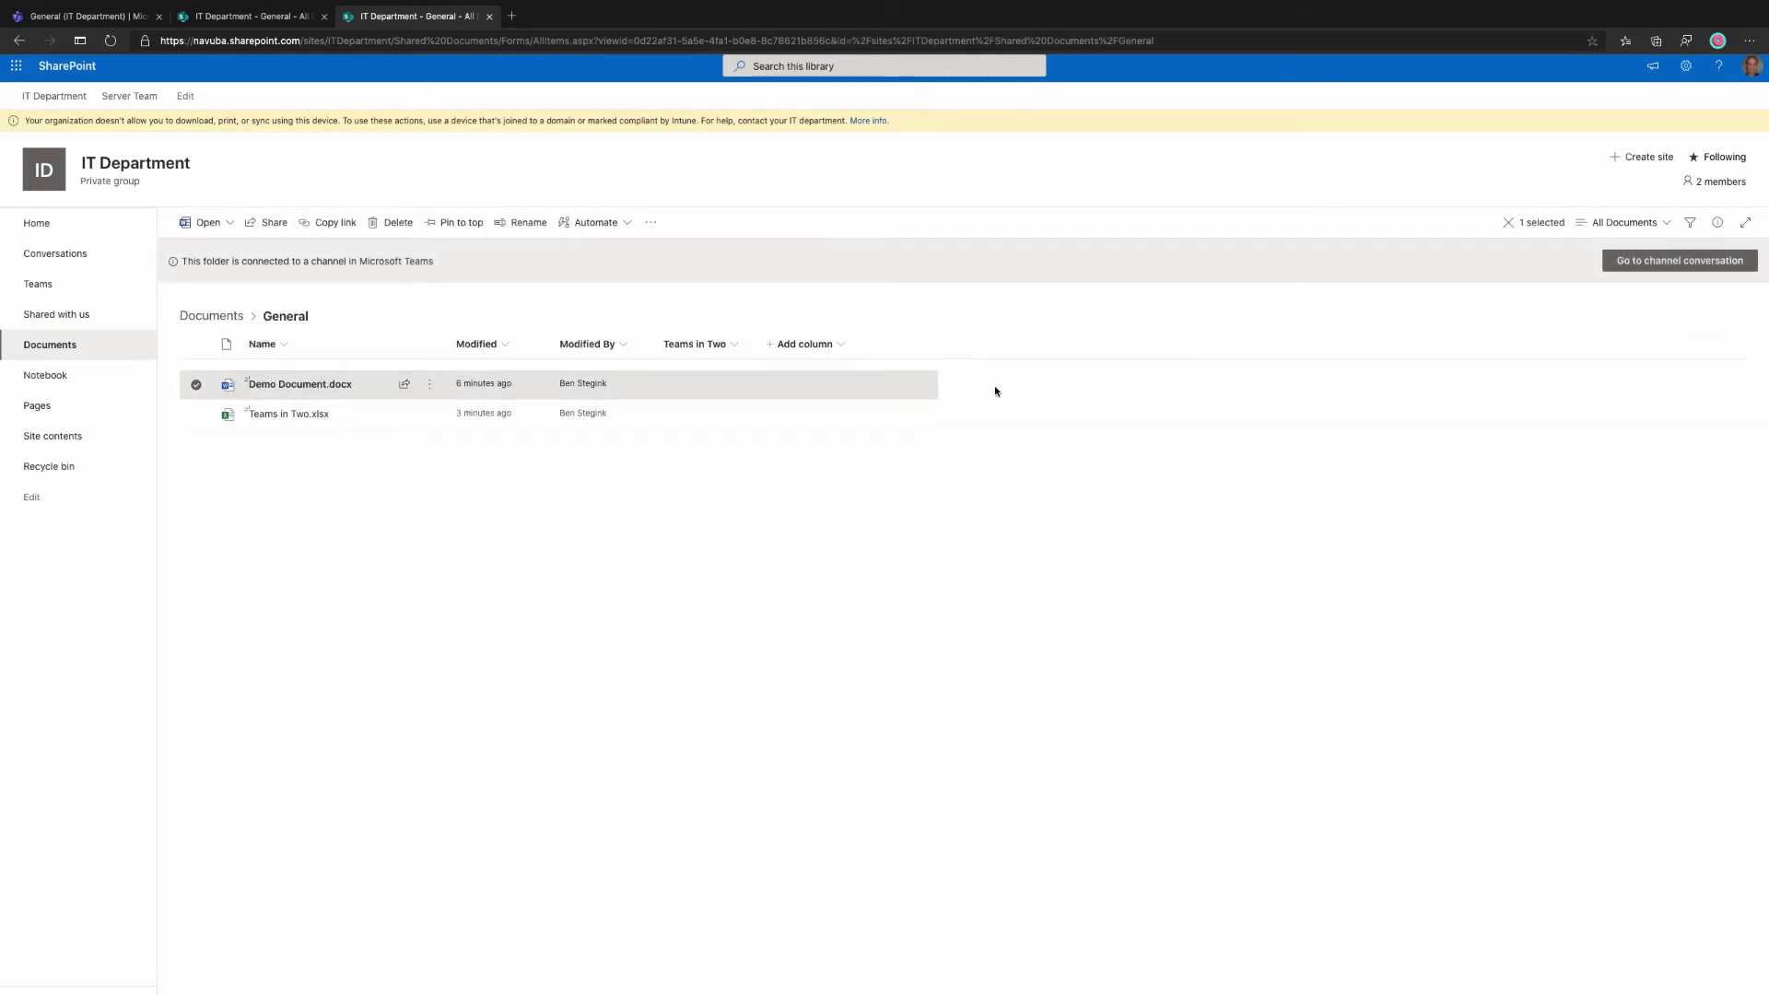
left_click(1718, 222)
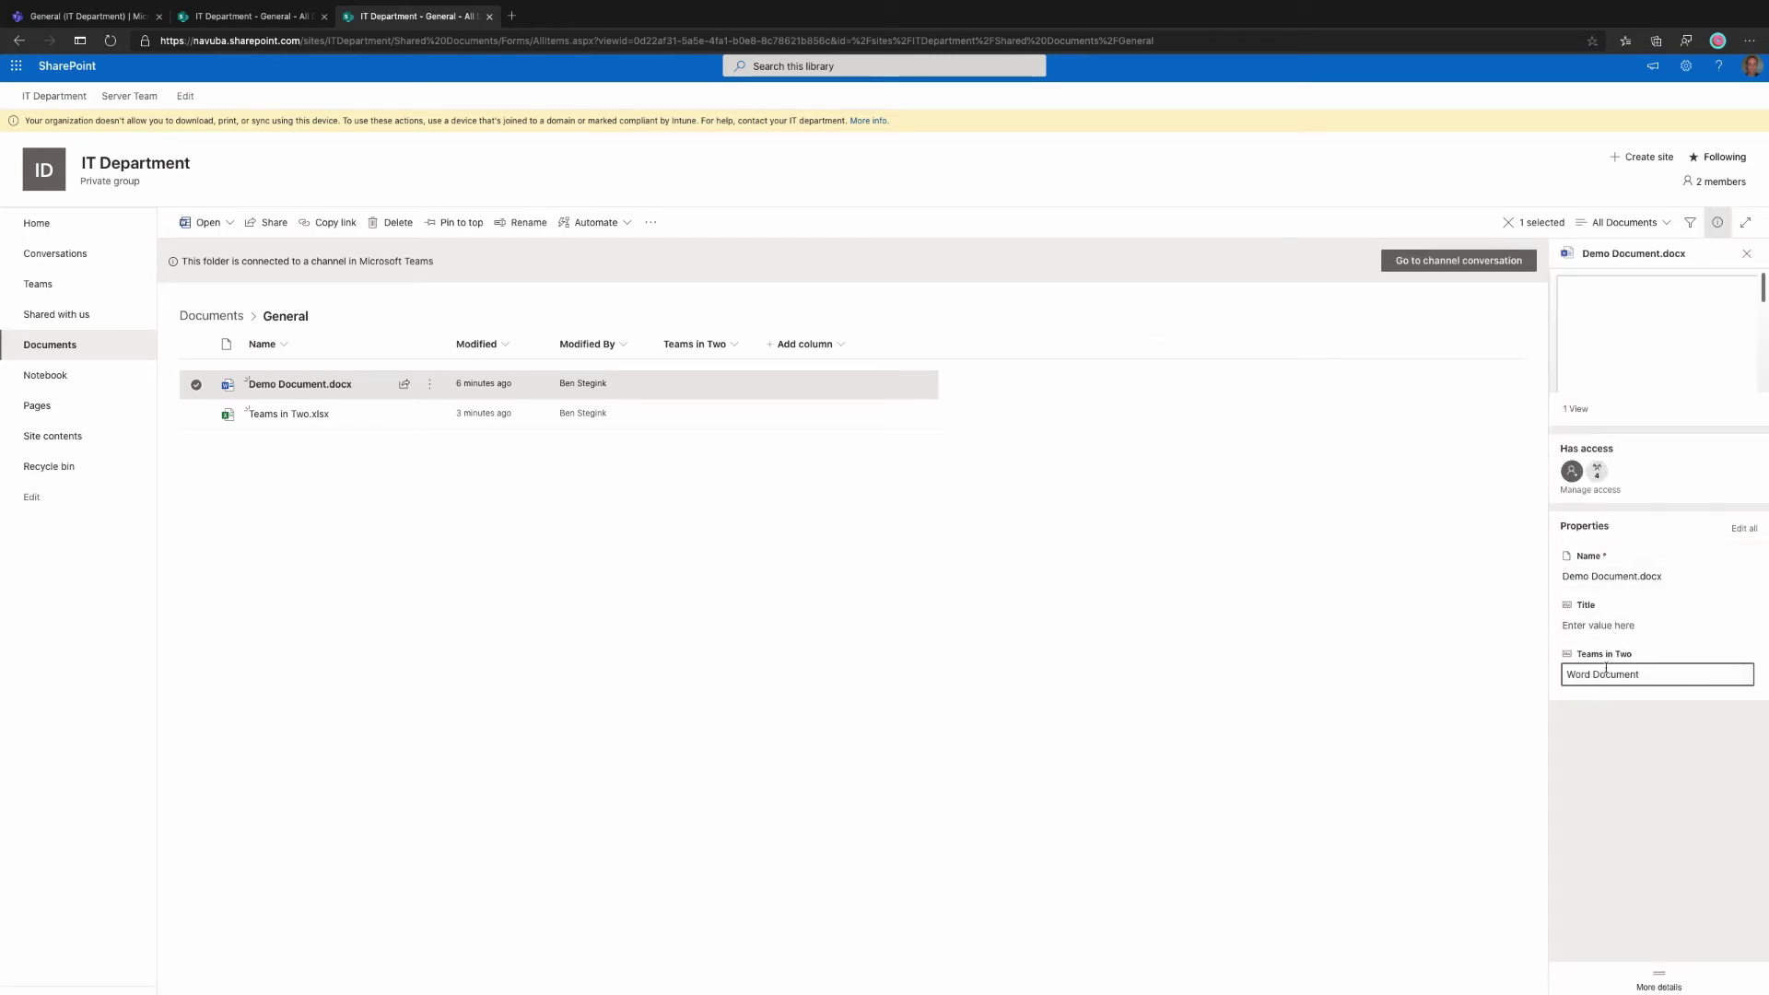
left_click(1365, 697)
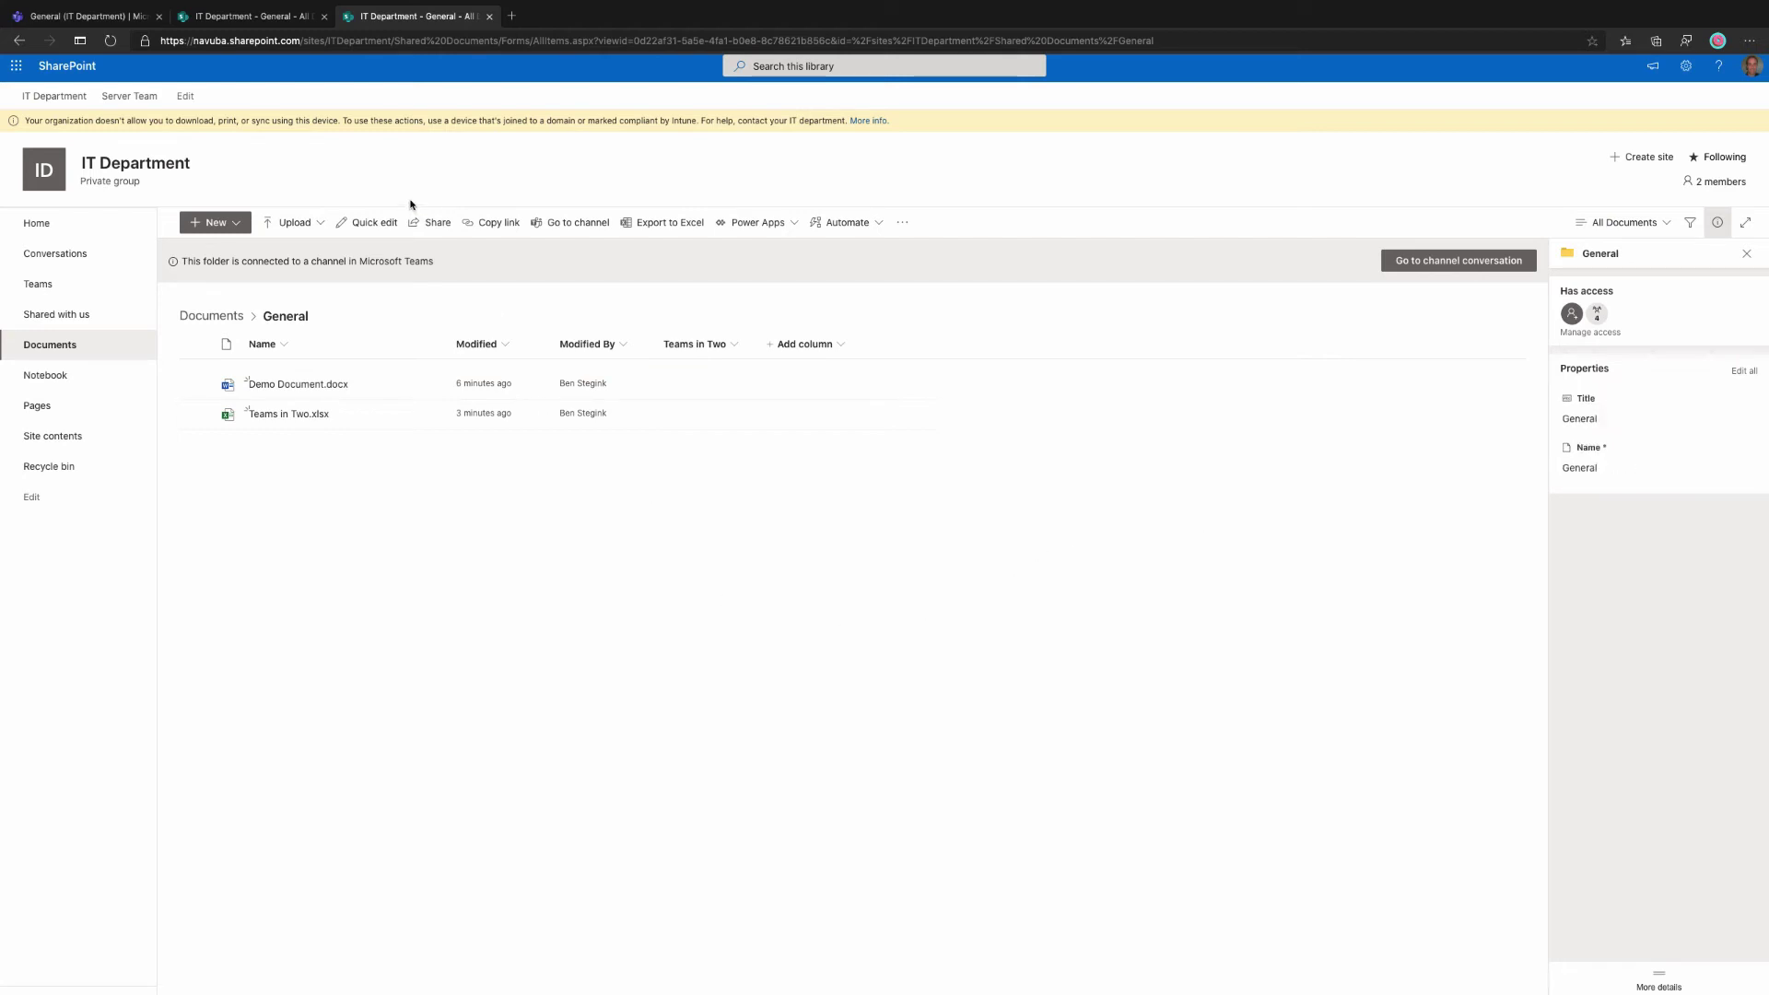
Switch to Microsoft Teams and group the General channel's files by the Teams in Two column
left_click(90, 20)
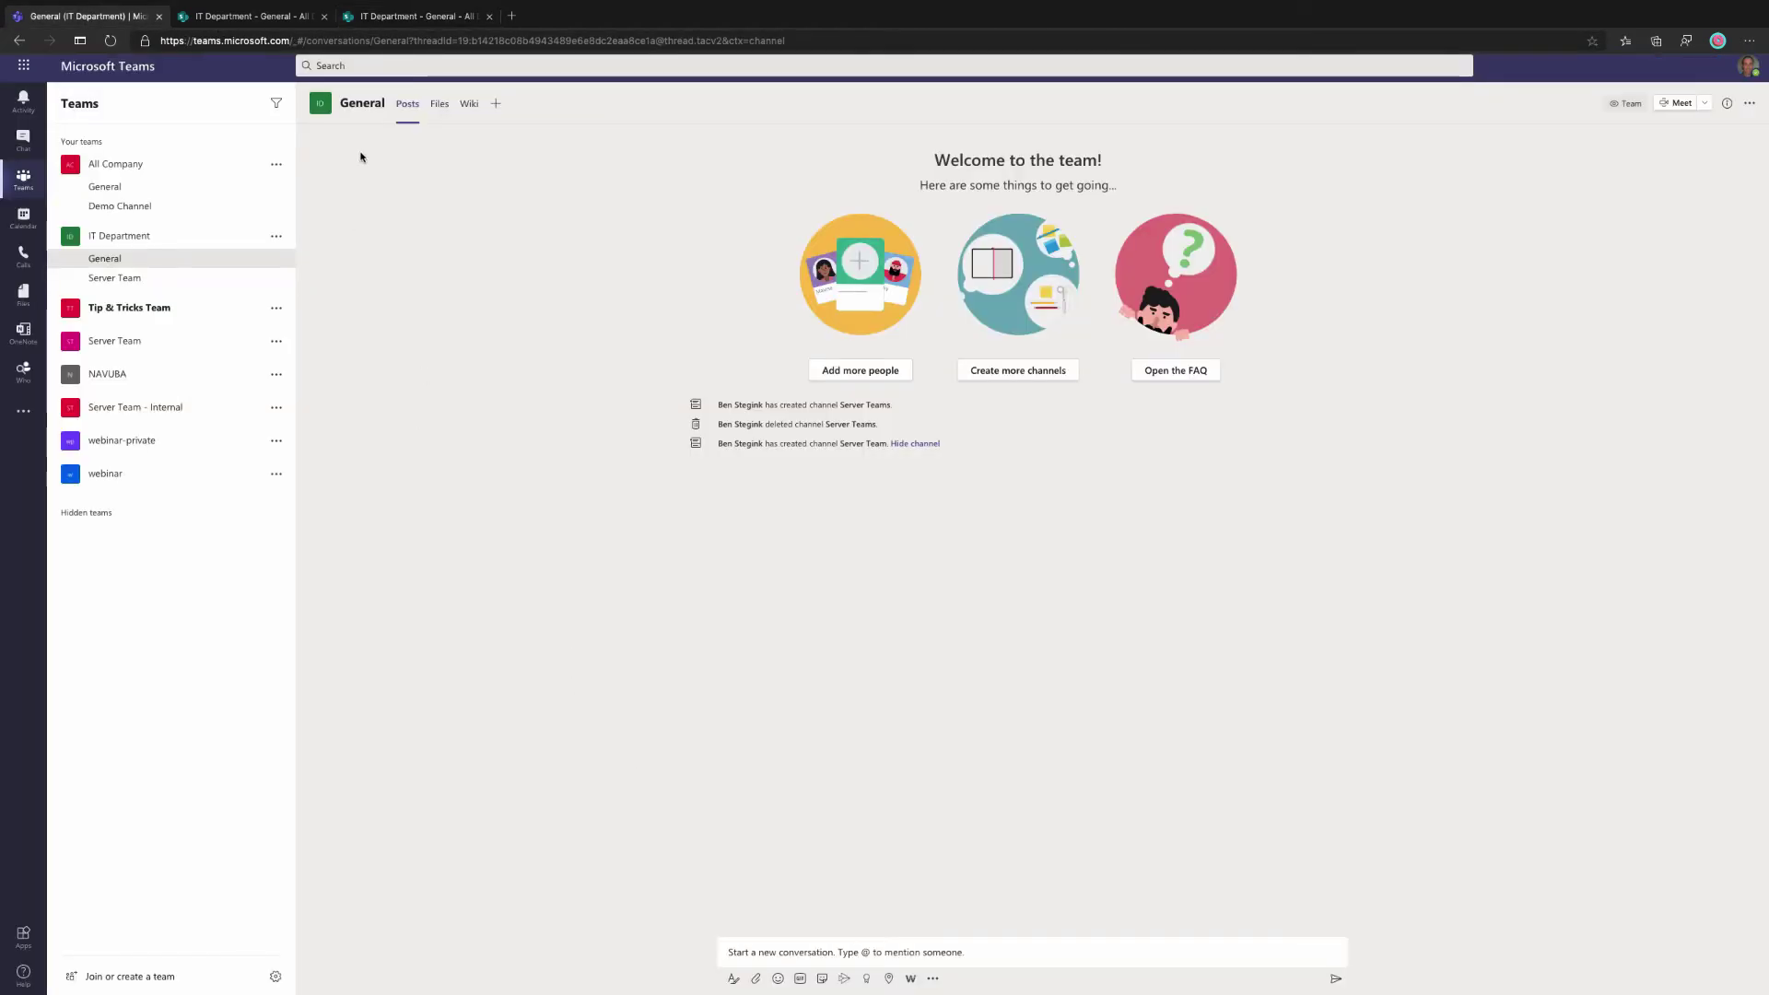
left_click(442, 105)
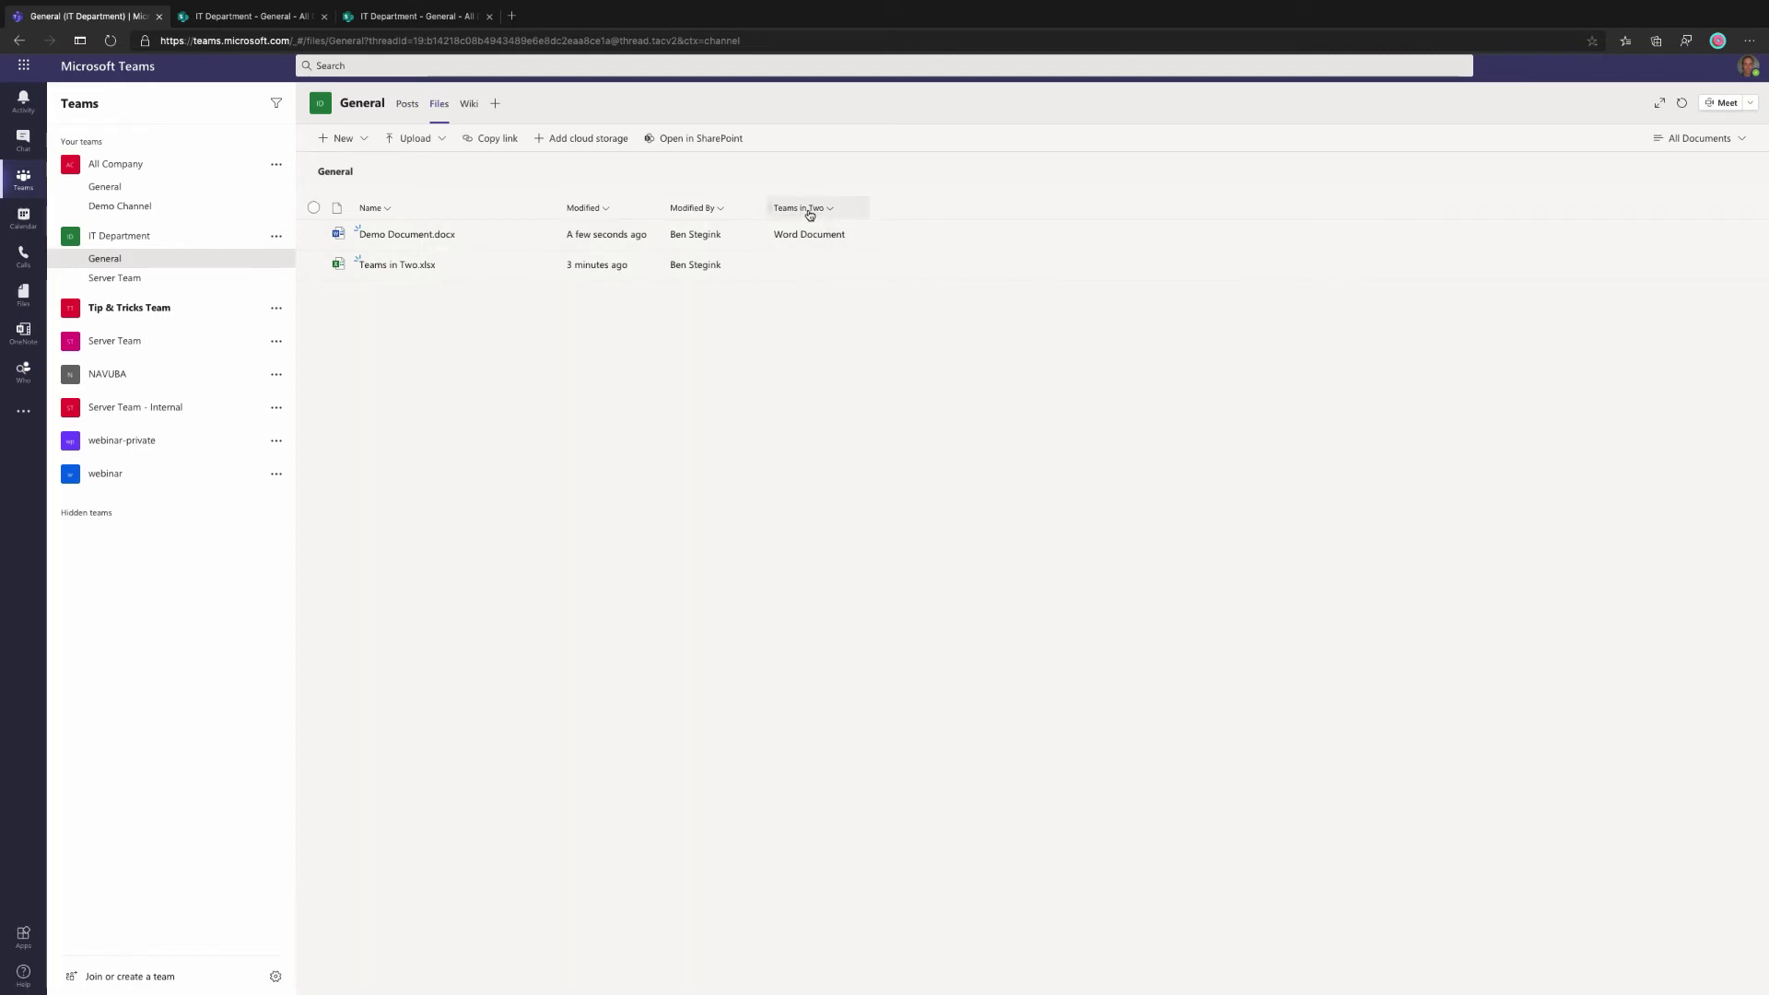
left_click(831, 212)
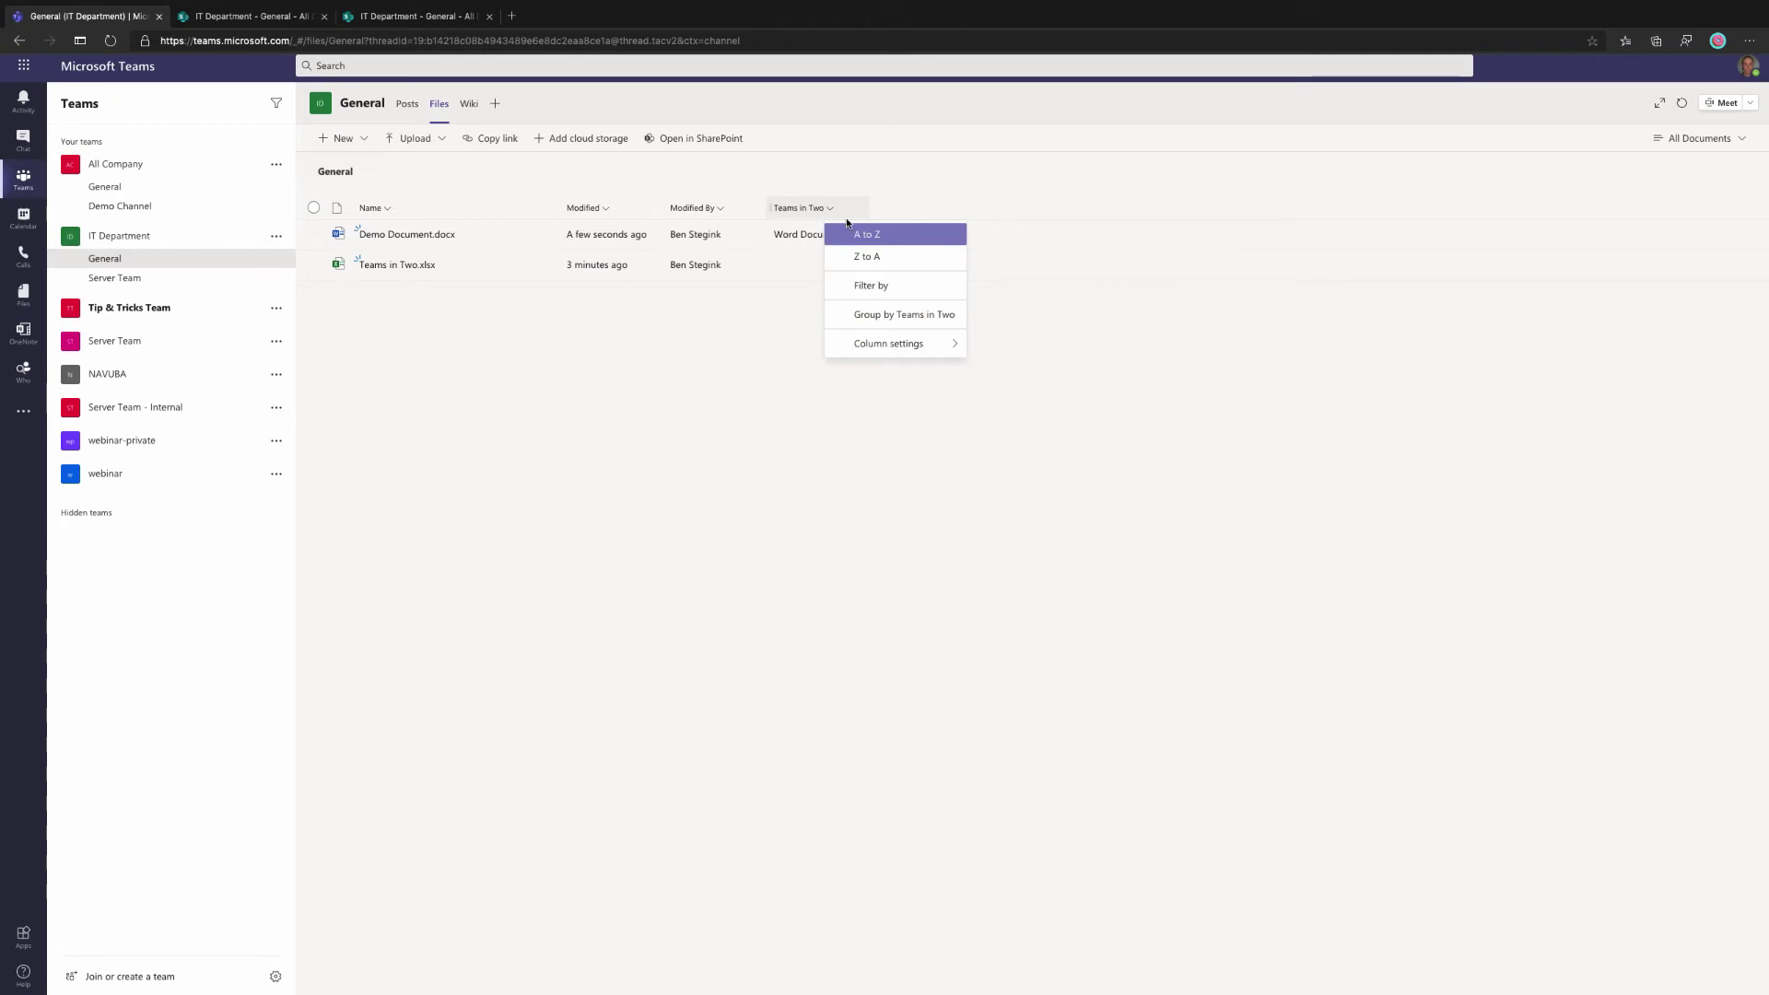
left_click(890, 314)
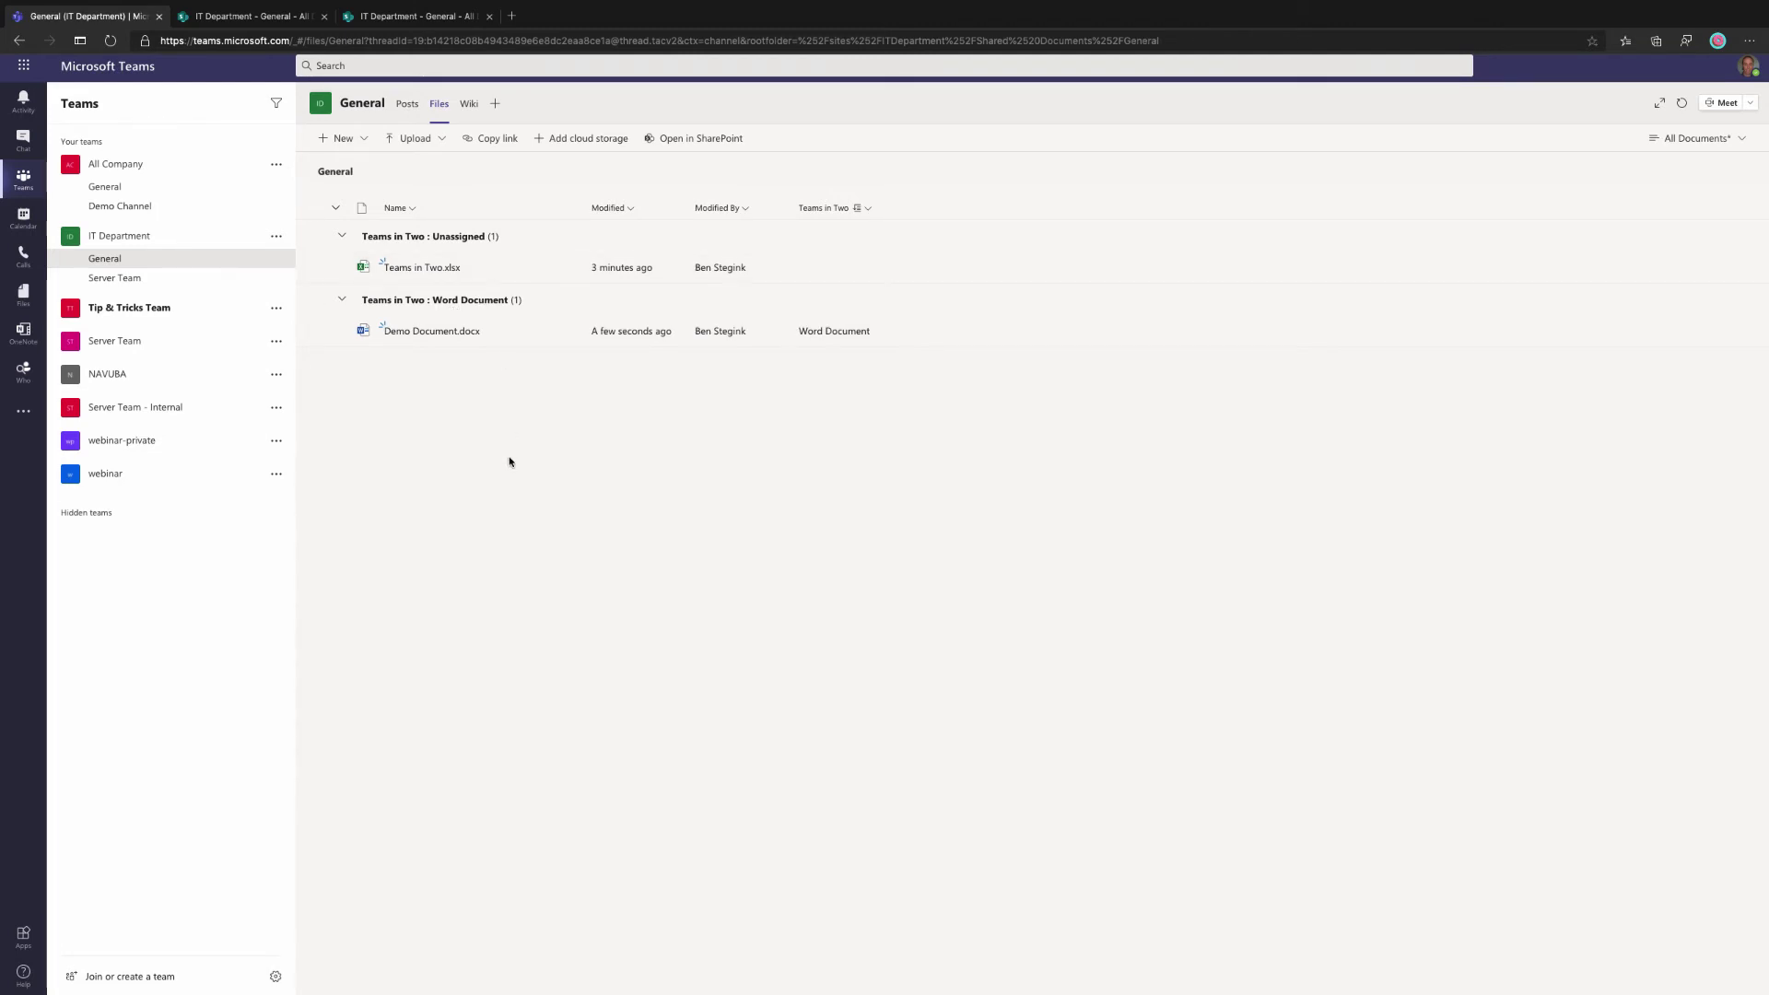
Save the grouped file list as a public view named "Teams in Two View", and return to the All Documents view
left_click(1705, 141)
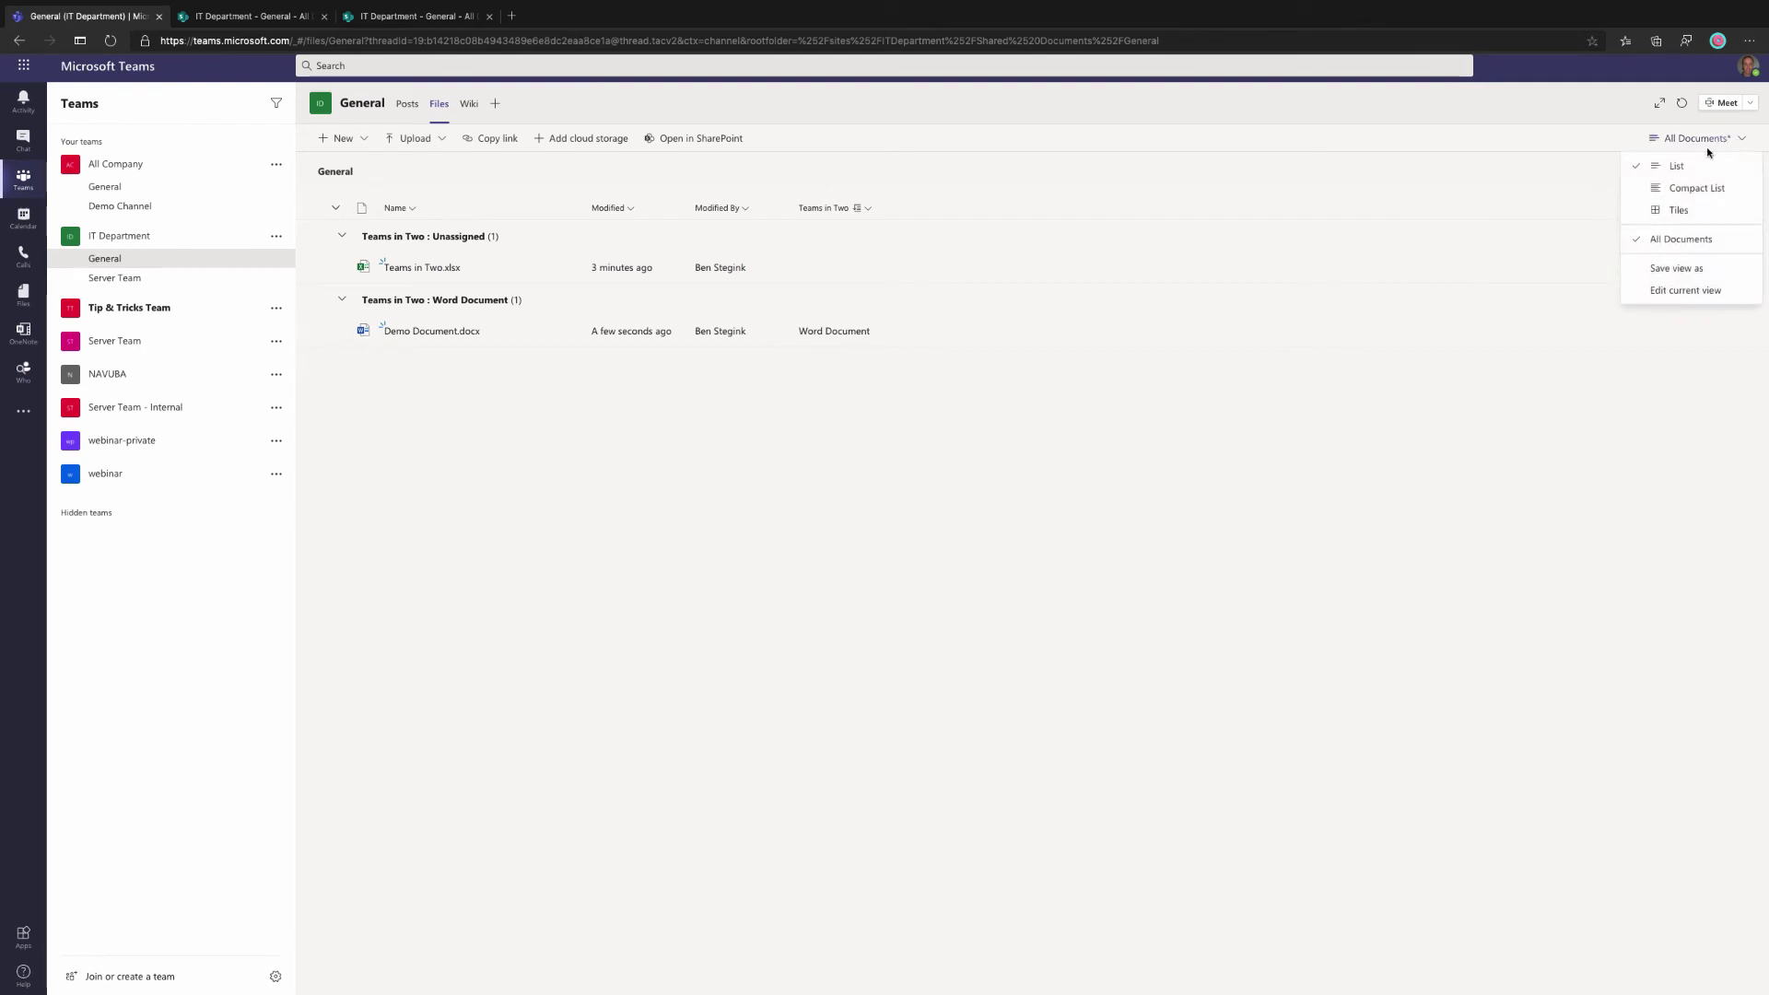
left_click(1690, 274)
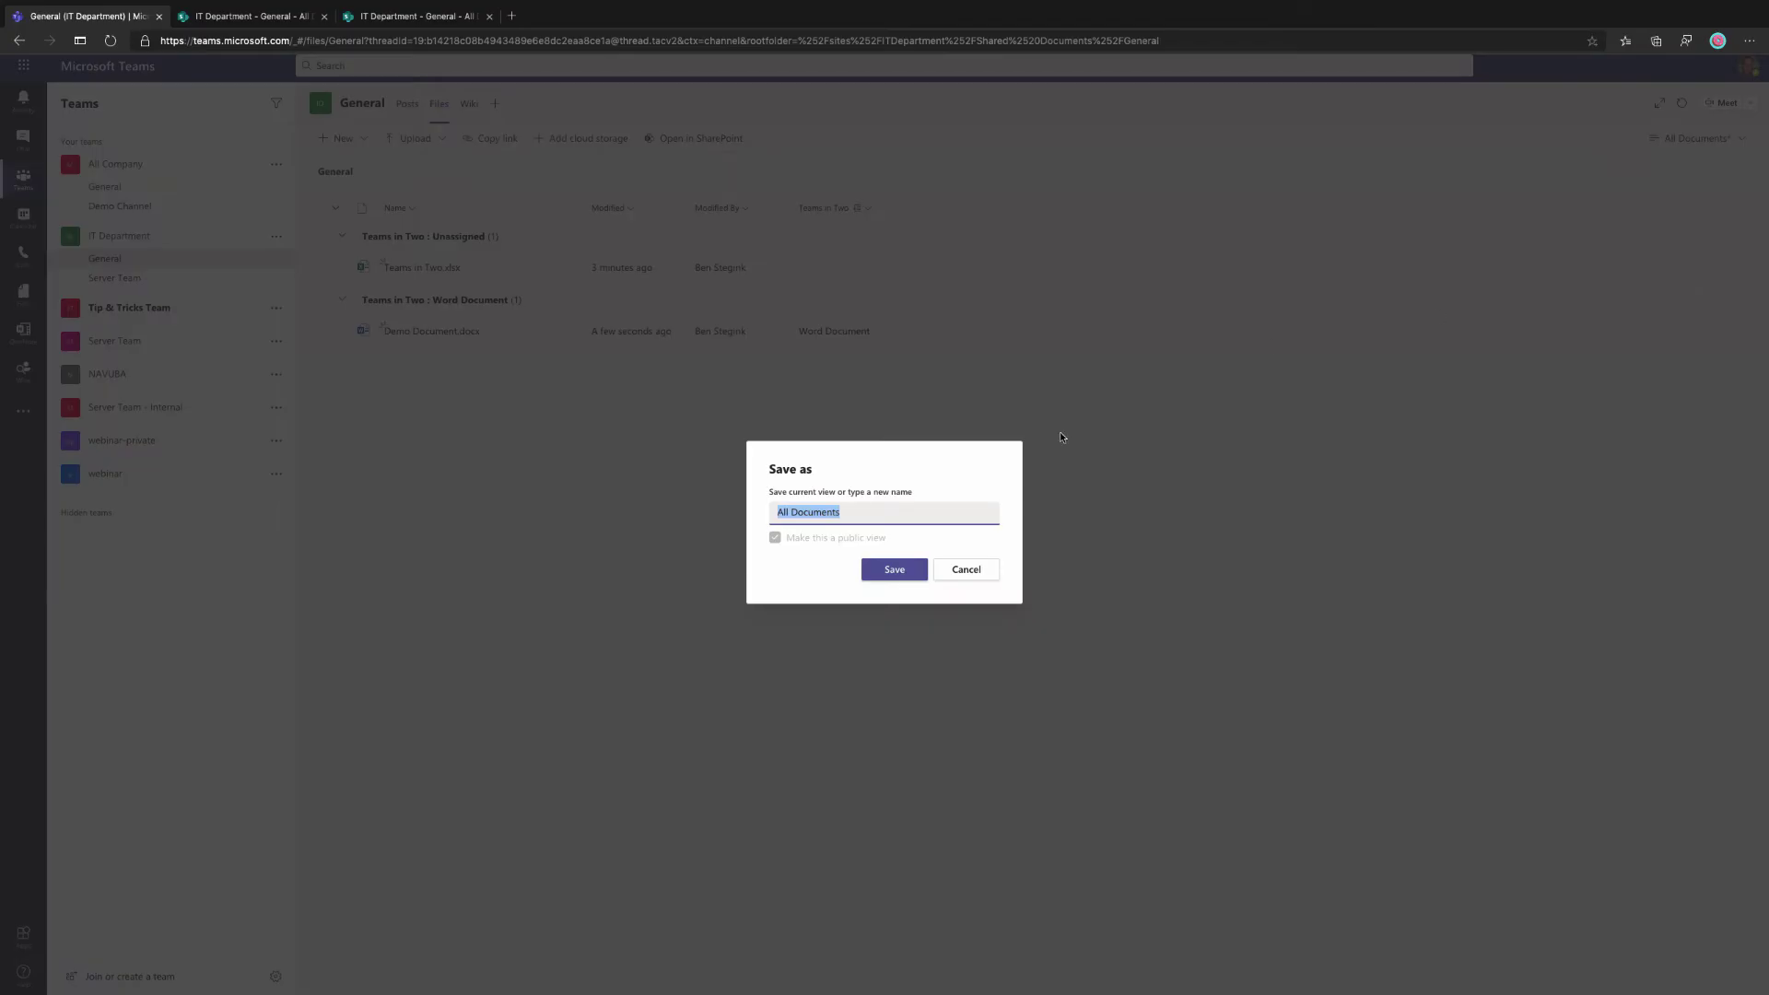
type("Teams in Two View")
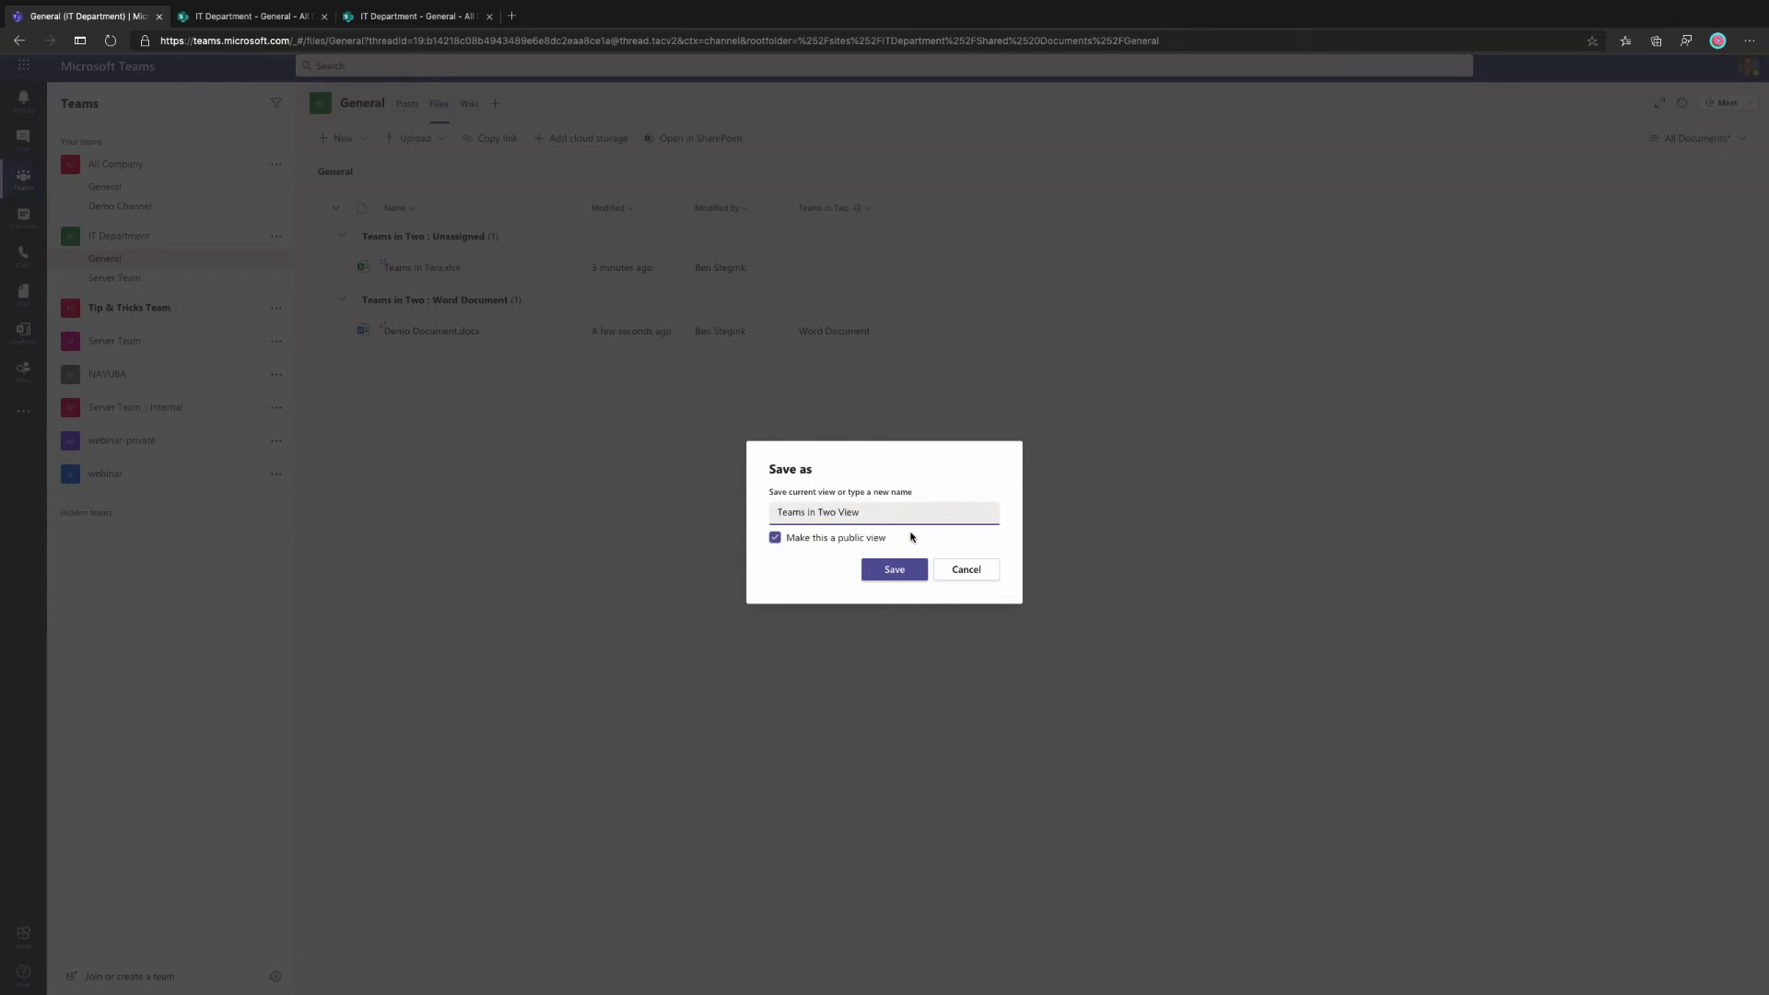
key("Return")
left_click(1712, 138)
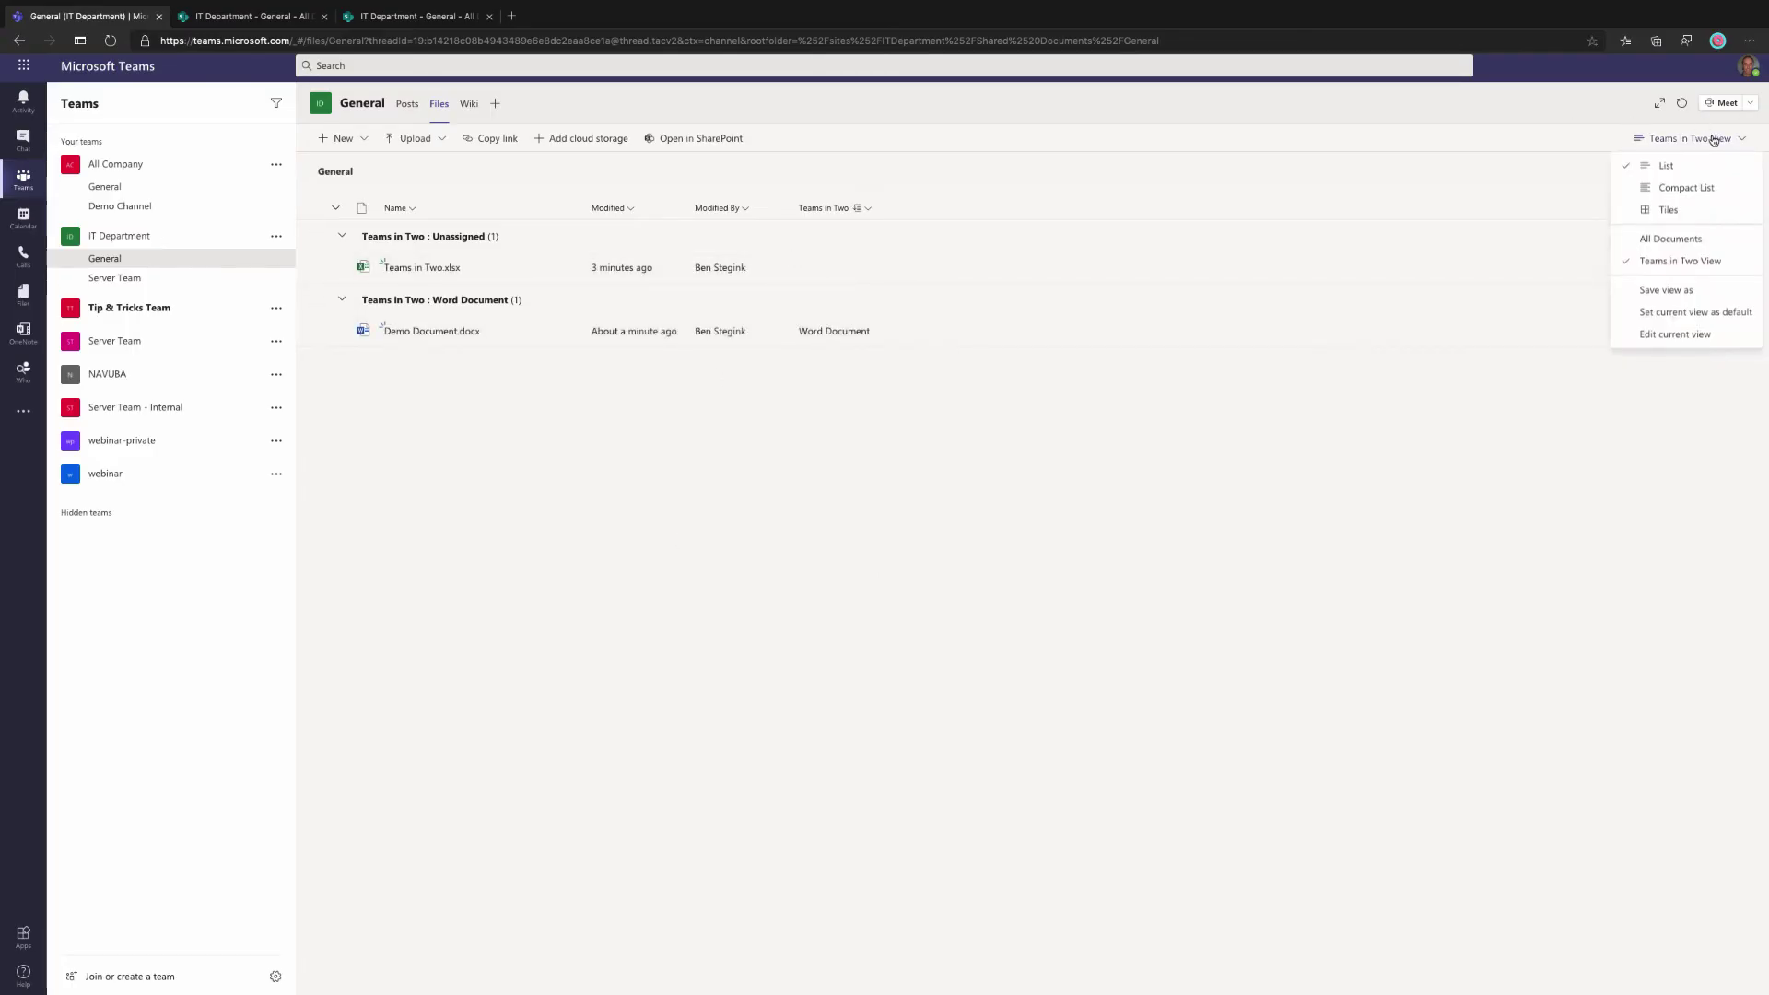
left_click(1672, 238)
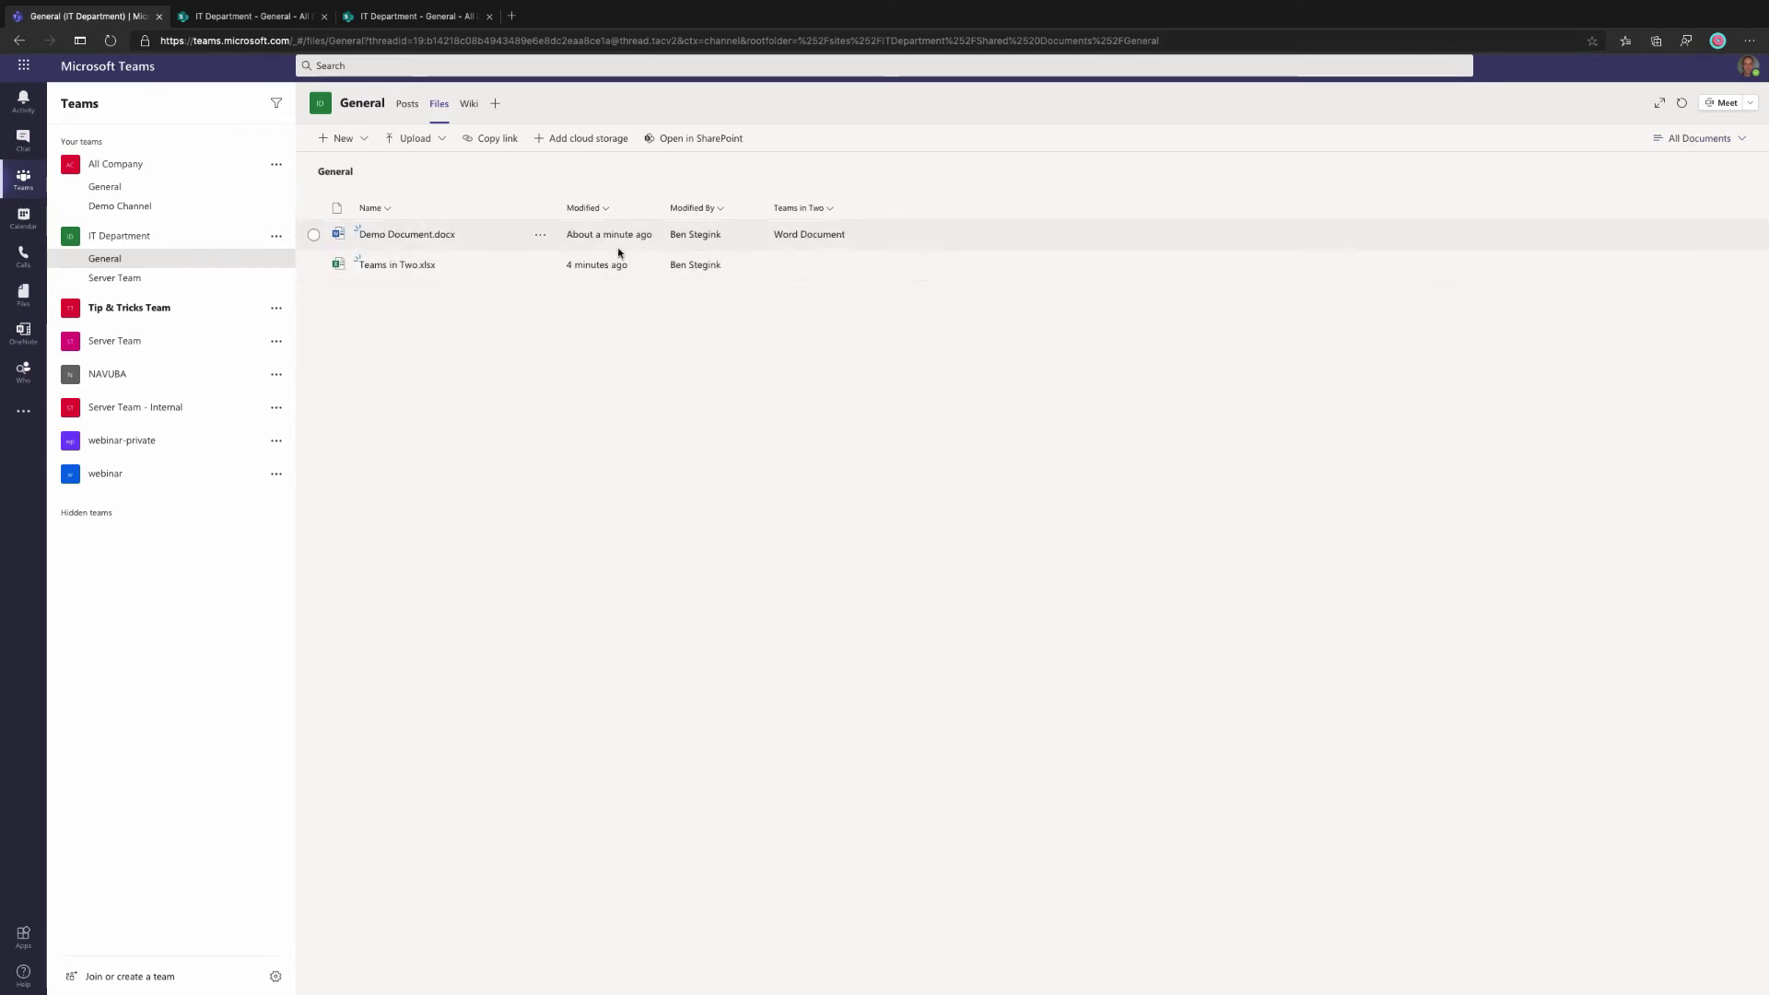
Switch to SharePoint, reload the General folder, and check the library's available views
left_click(263, 12)
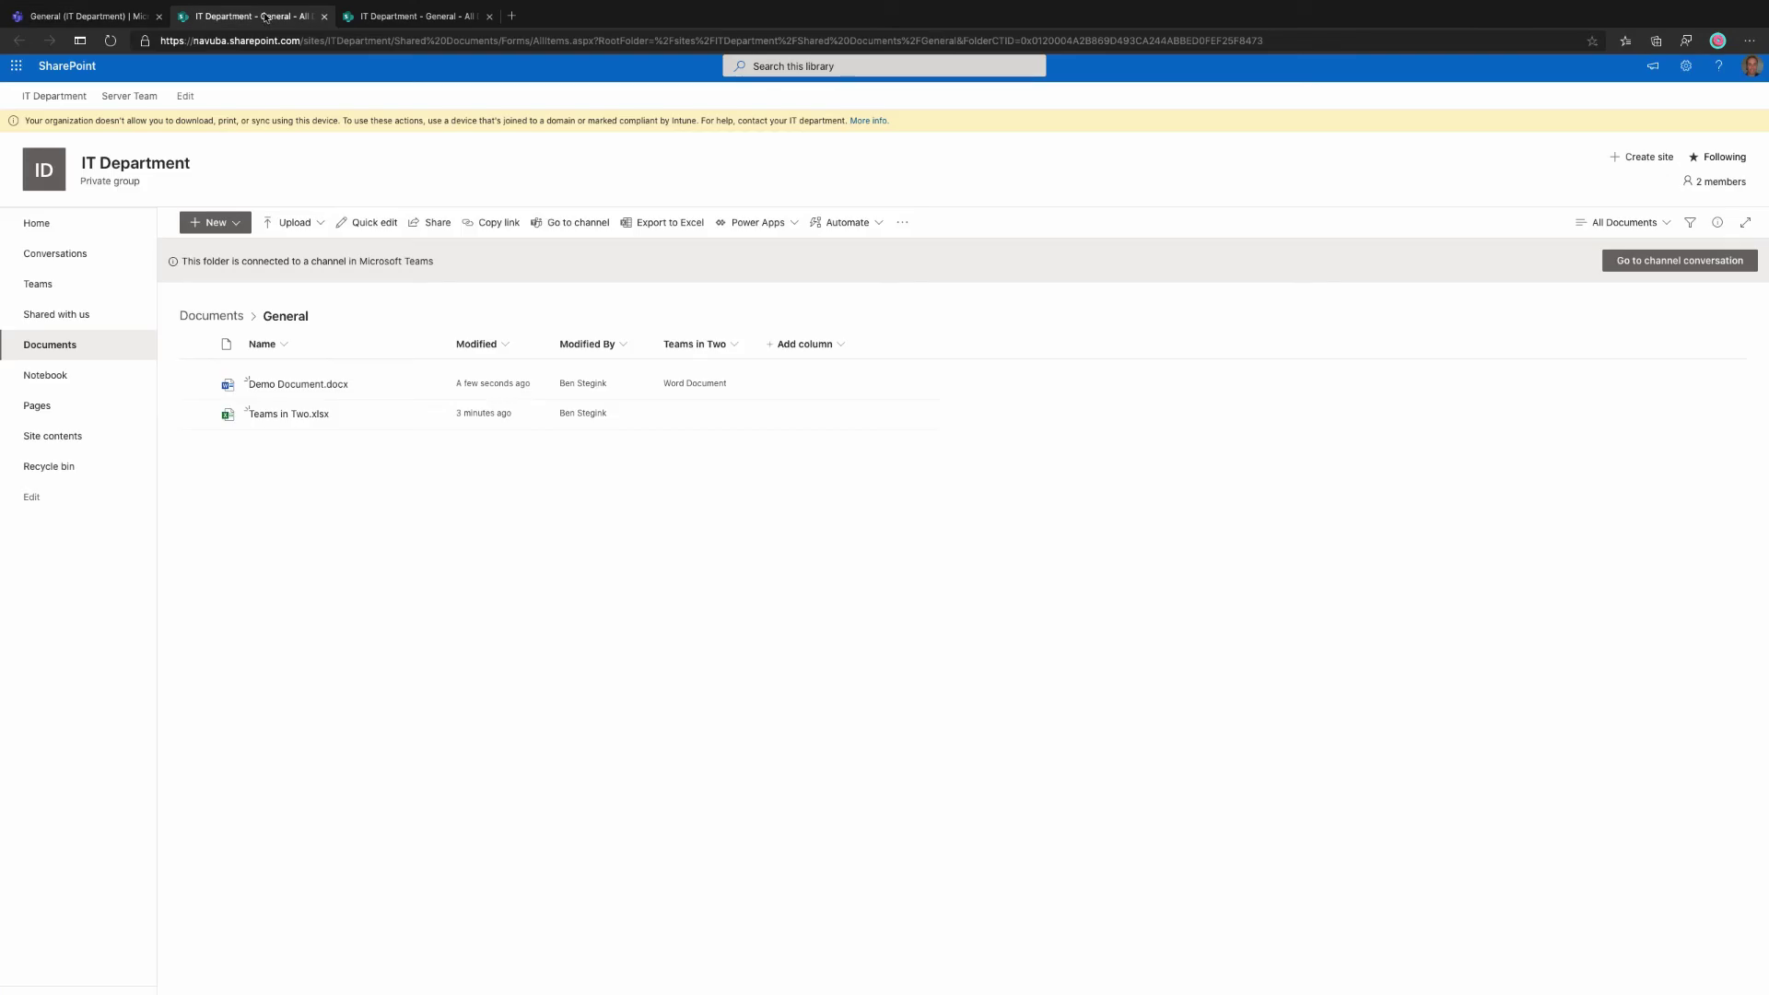
left_click(329, 44)
key("Return")
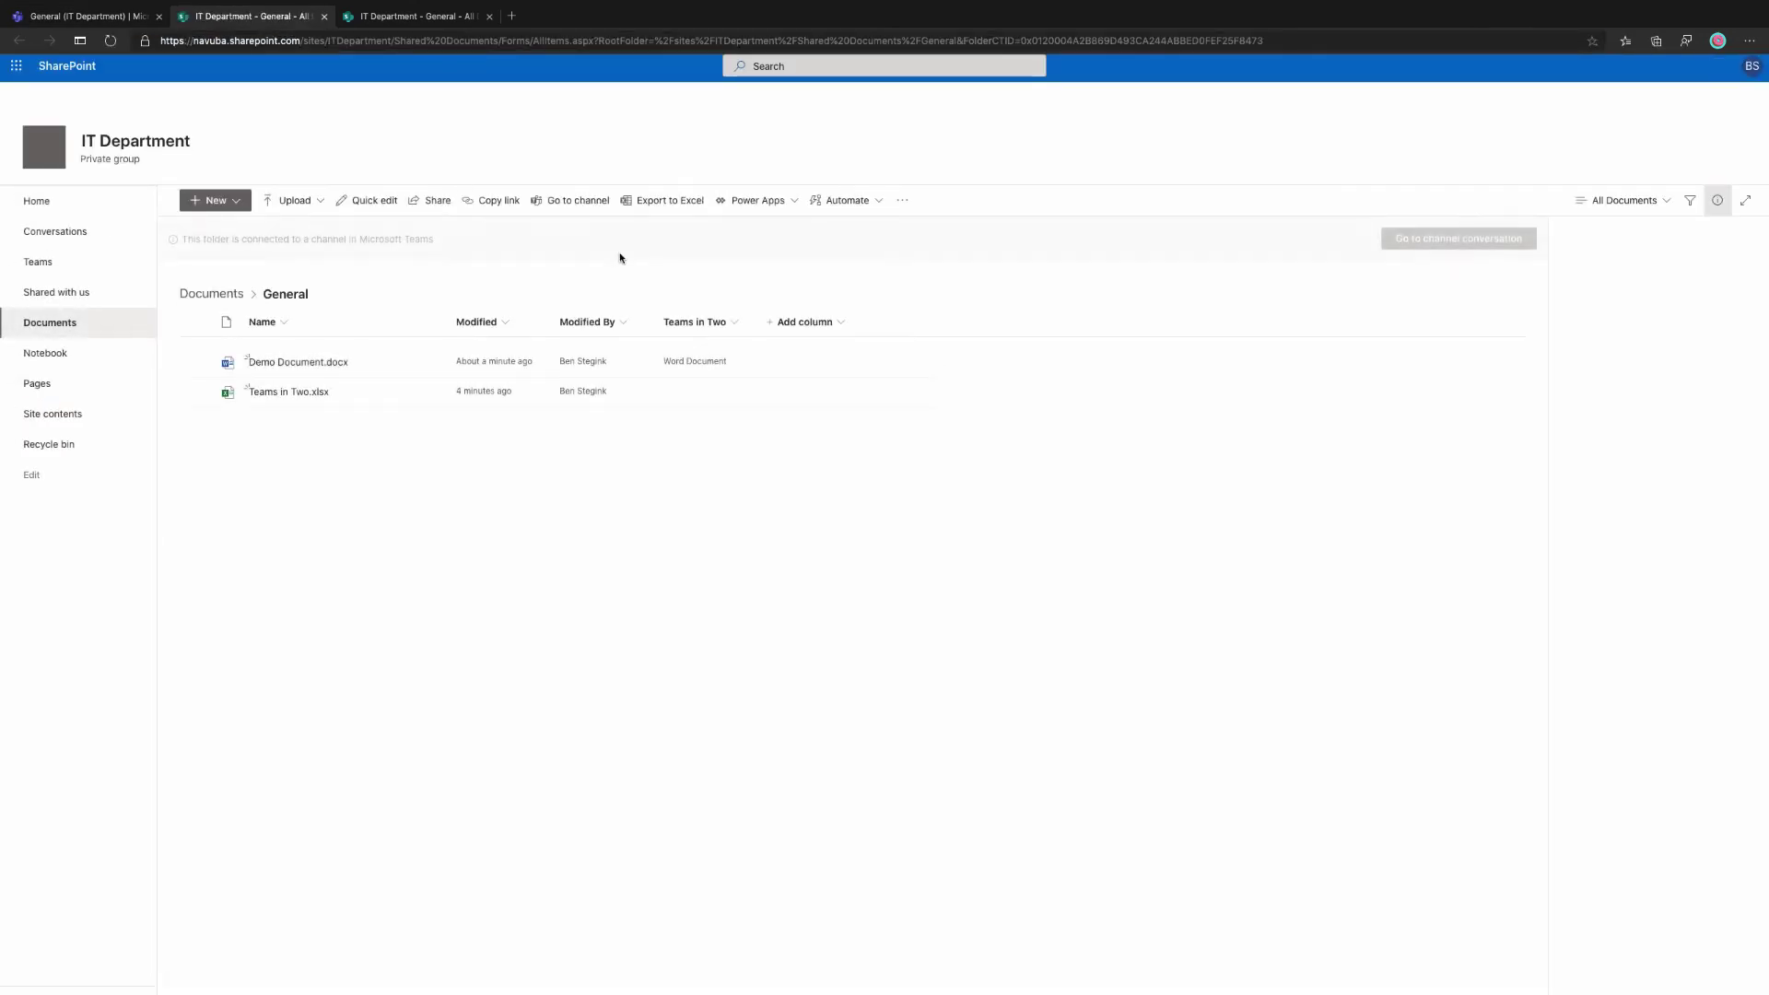
left_click(1624, 222)
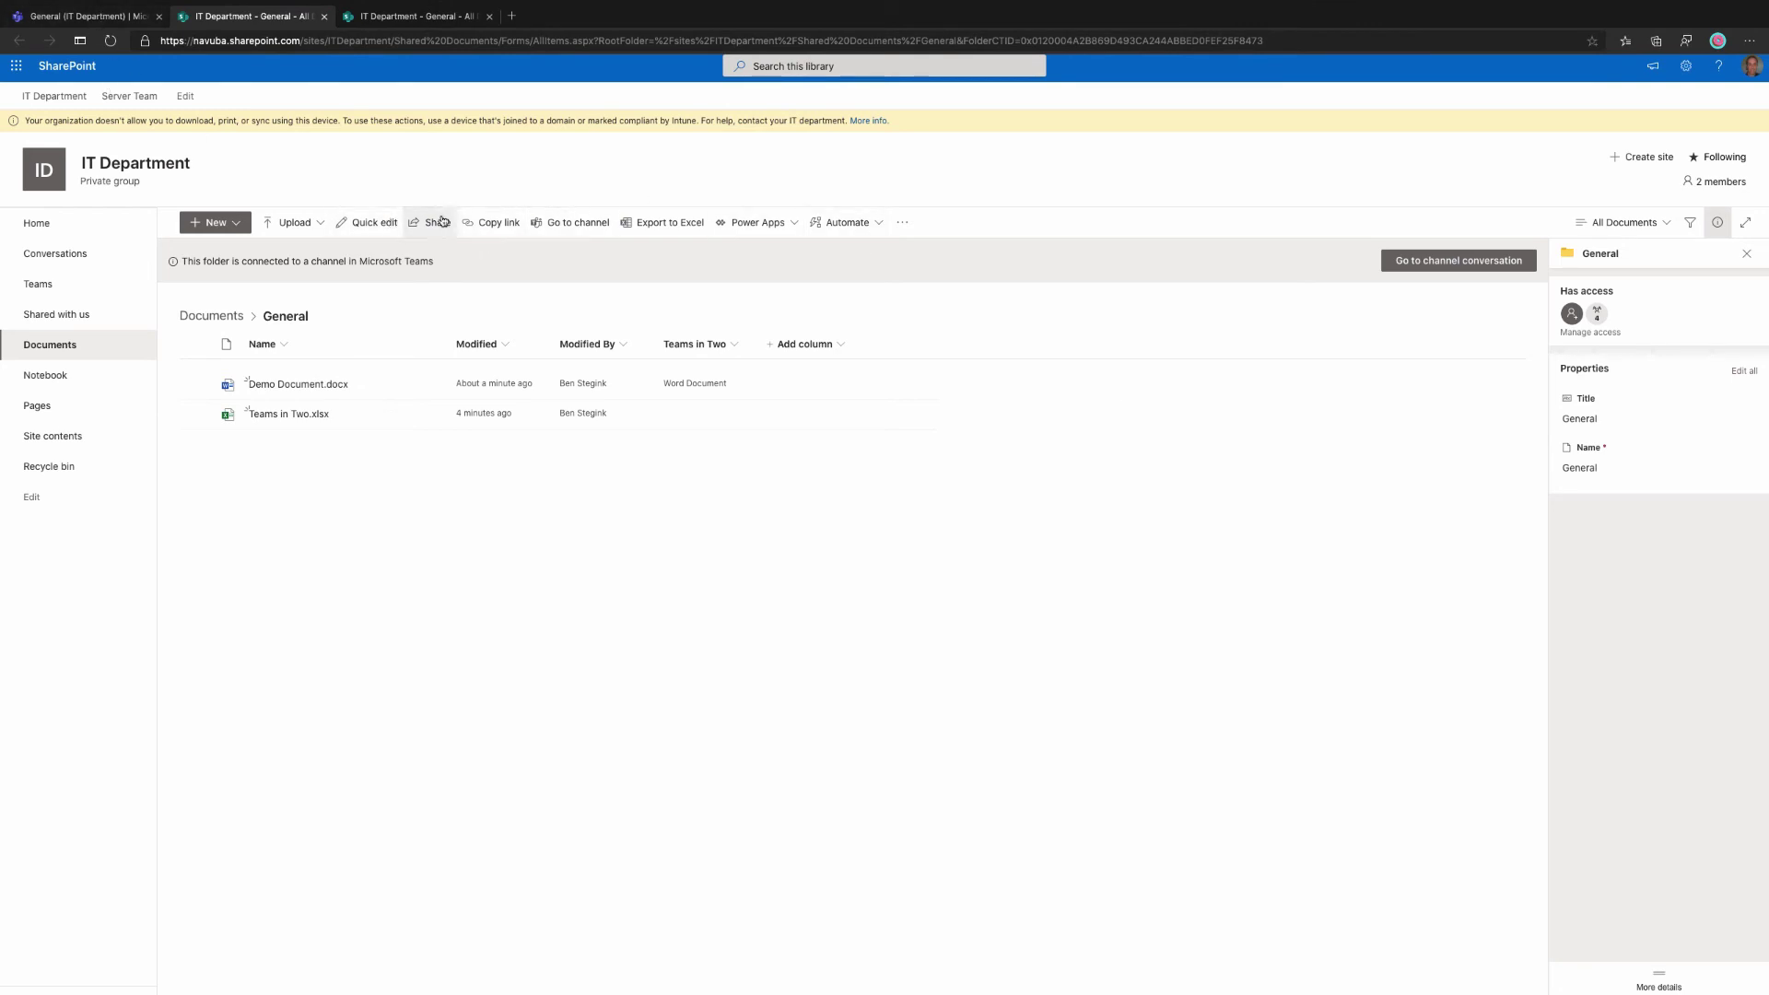
Switch back to Microsoft Teams, select Demo Document.docx in the General channel's files, and view its additional file actions
left_click(107, 18)
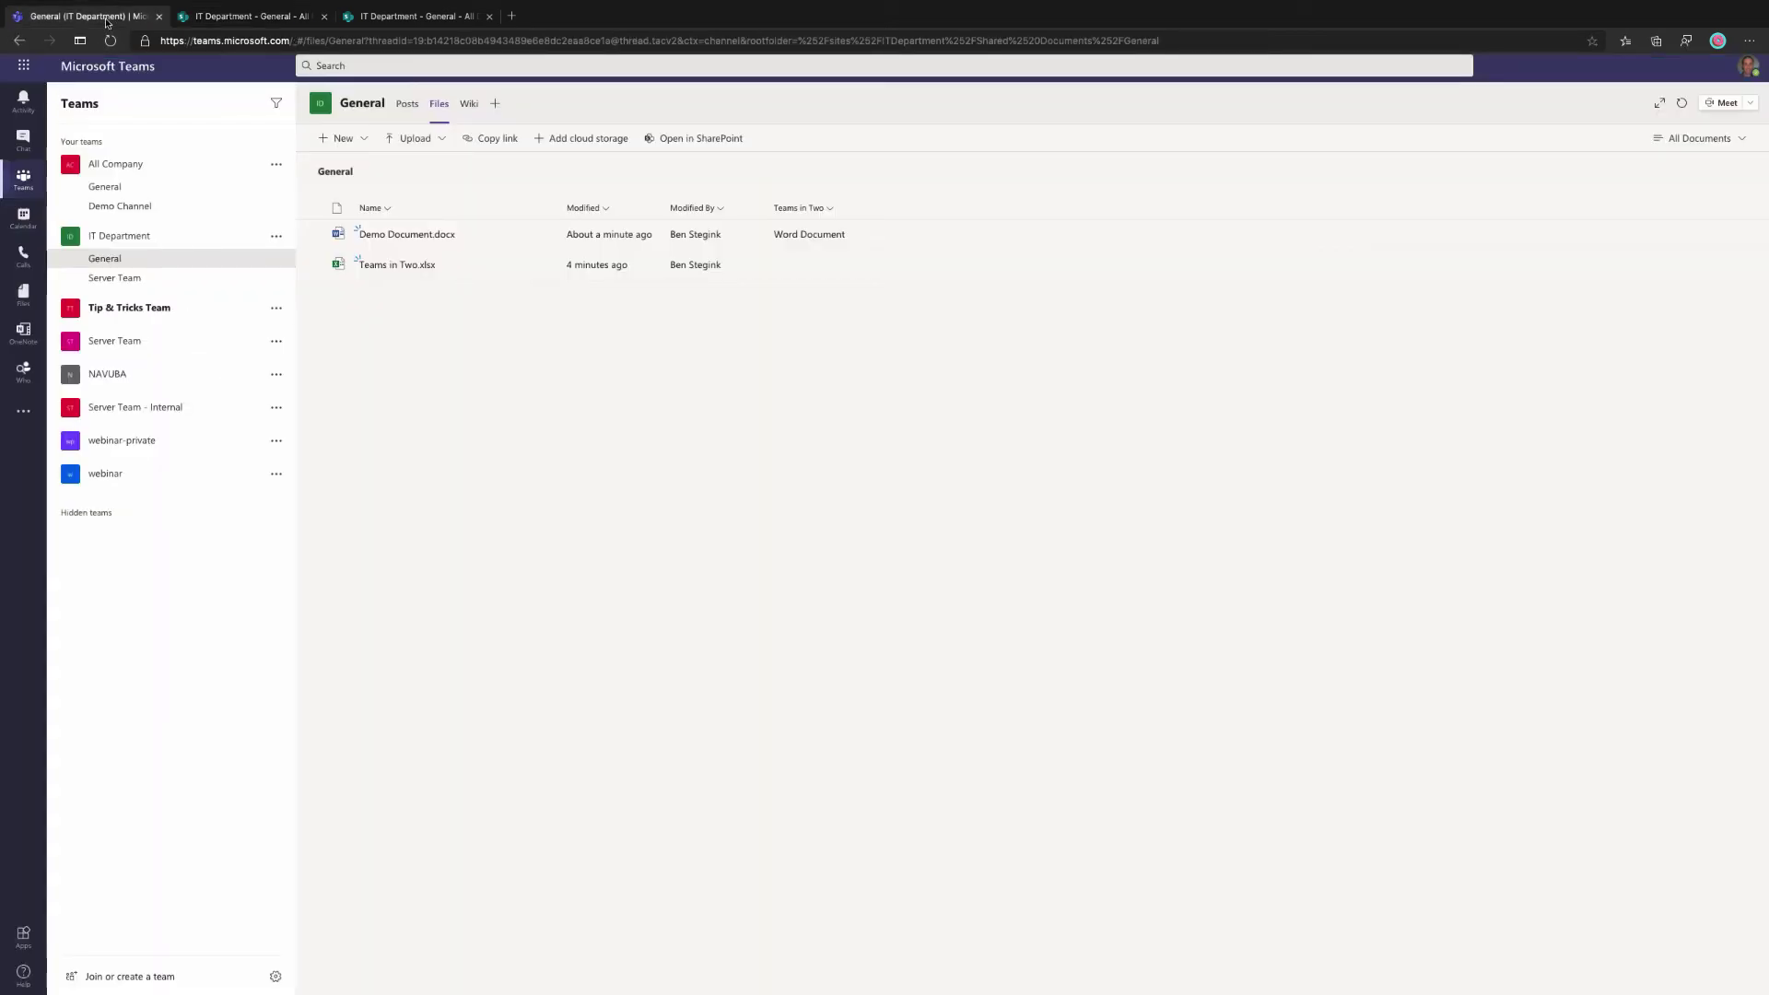
left_click(314, 235)
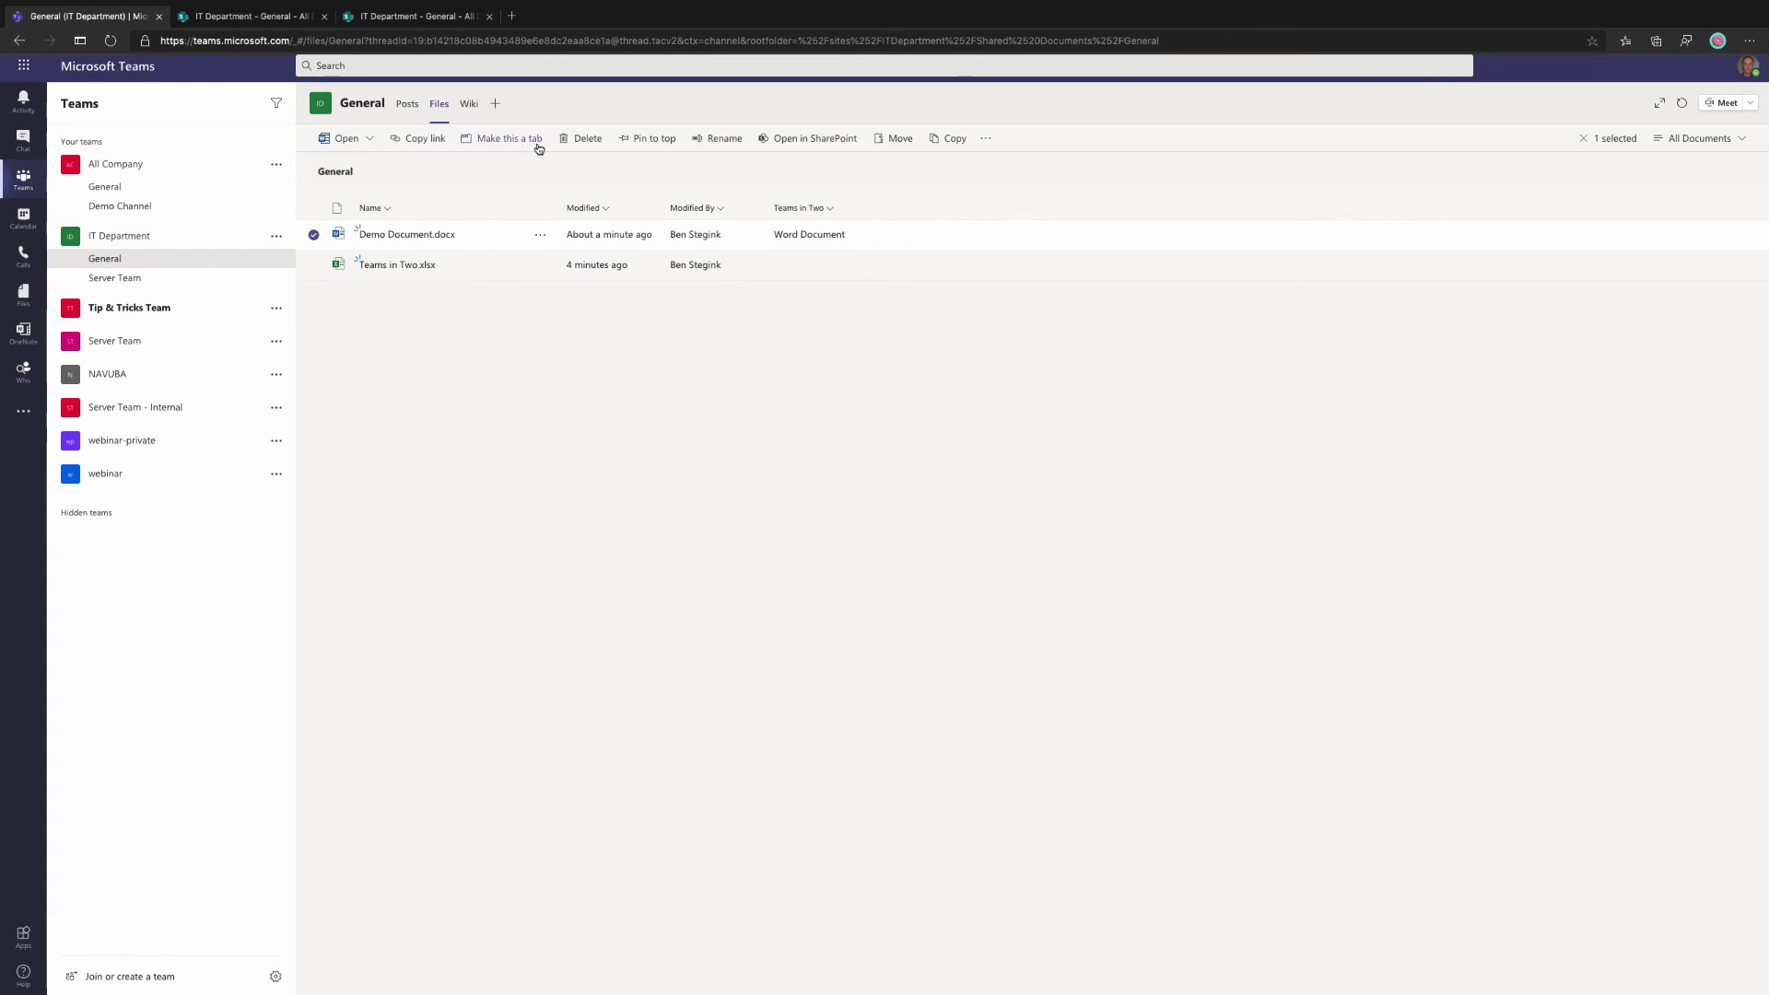
left_click(986, 140)
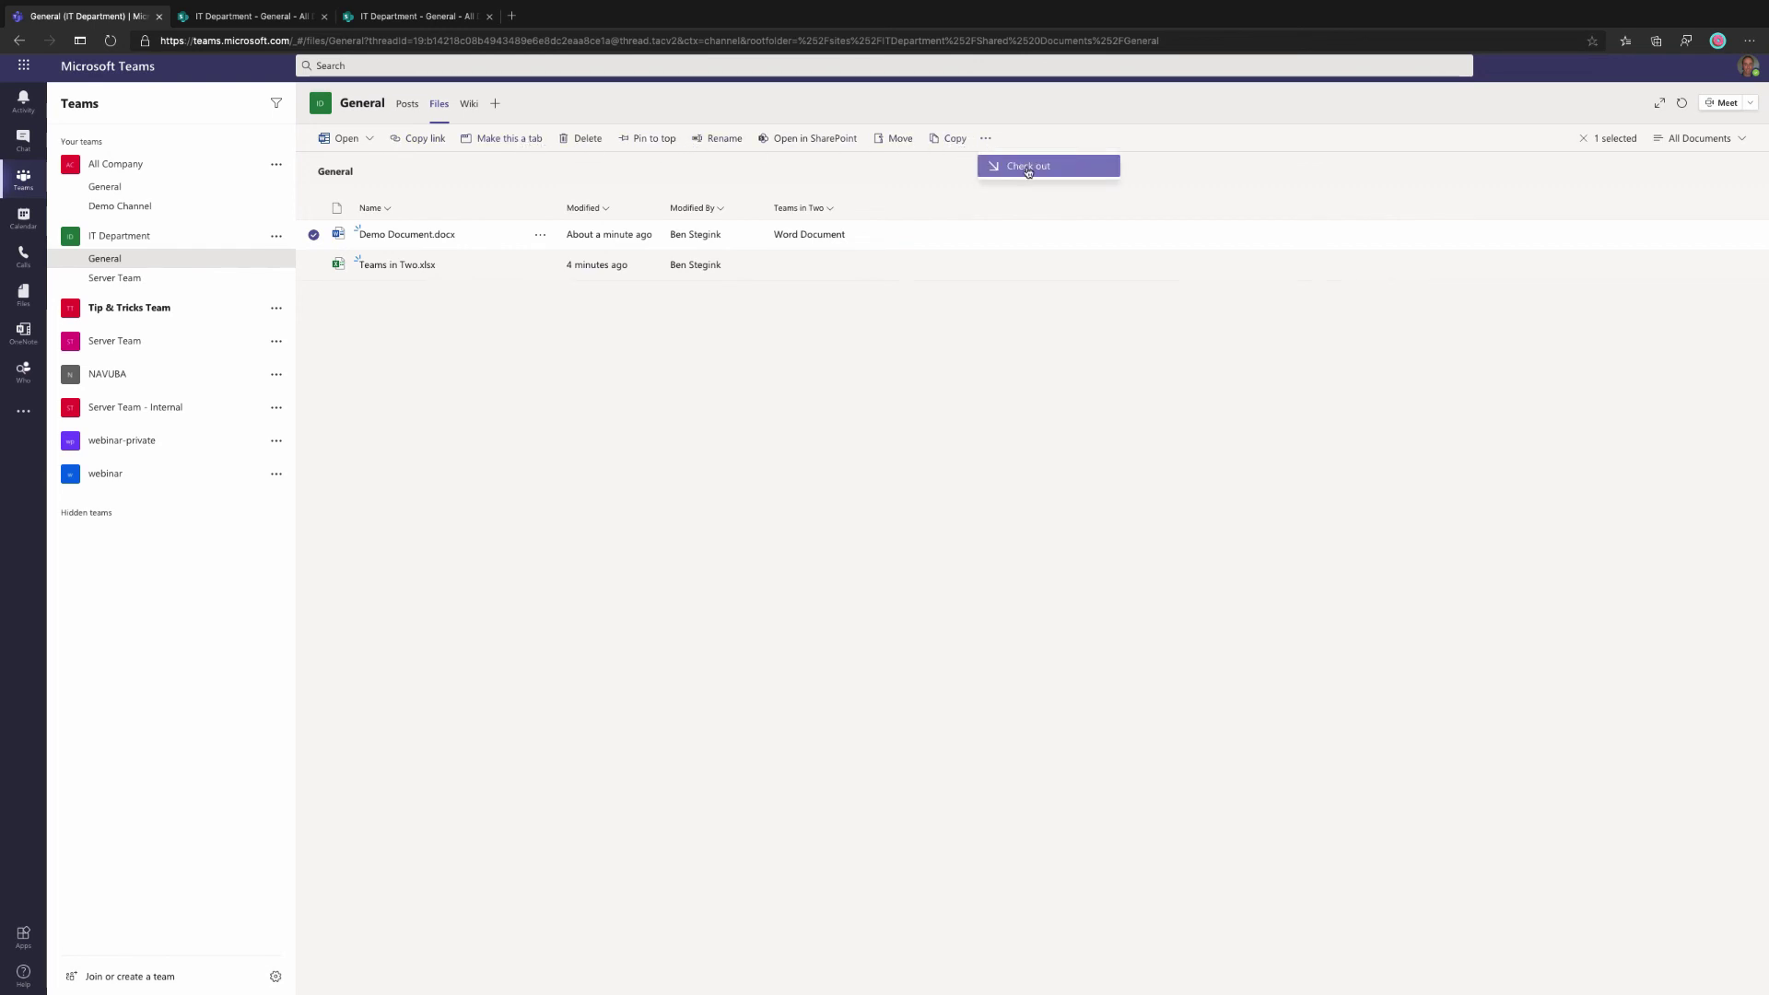